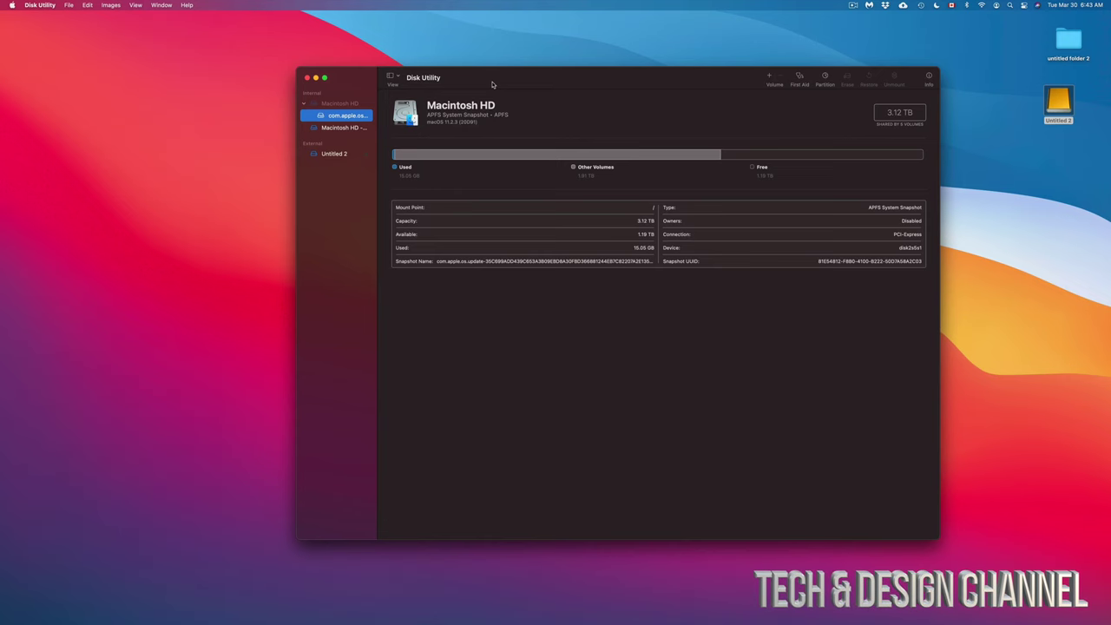
Step: Set the sidebar view to show all devices instead of only volumes
{"action": "mouse_move", "coordinate": [492, 84]}
{"action": "left_mouse_down"}
{"action": "mouse_move", "coordinate": [481, 83]}
{"action": "mouse_move", "coordinate": [504, 92]}
{"action": "left_mouse_up"}
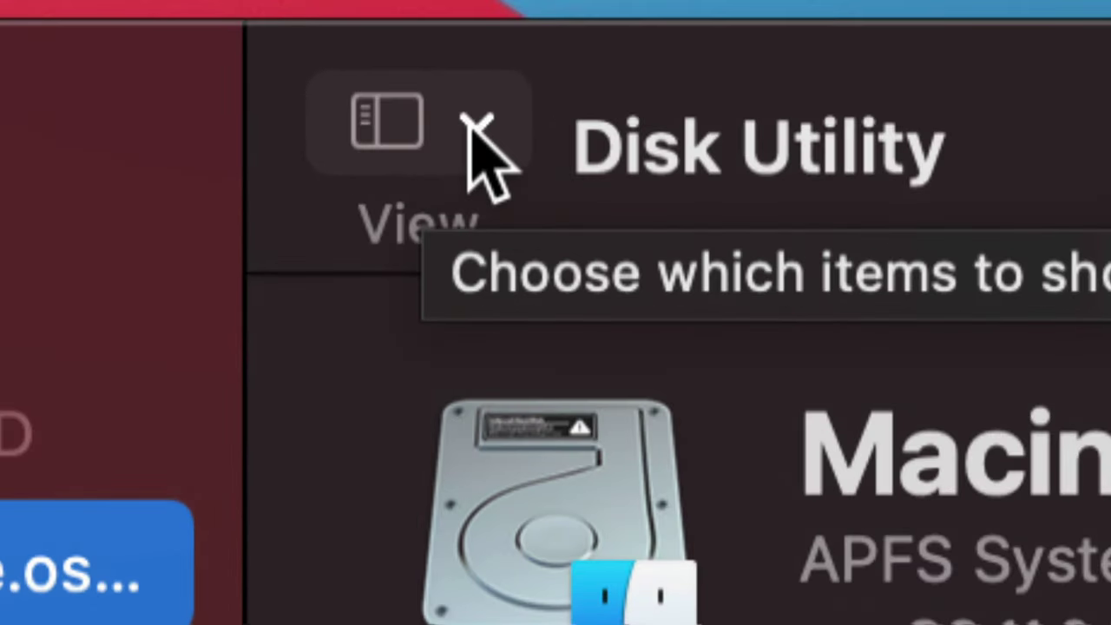
{"action": "left_click", "coordinate": [457, 129]}
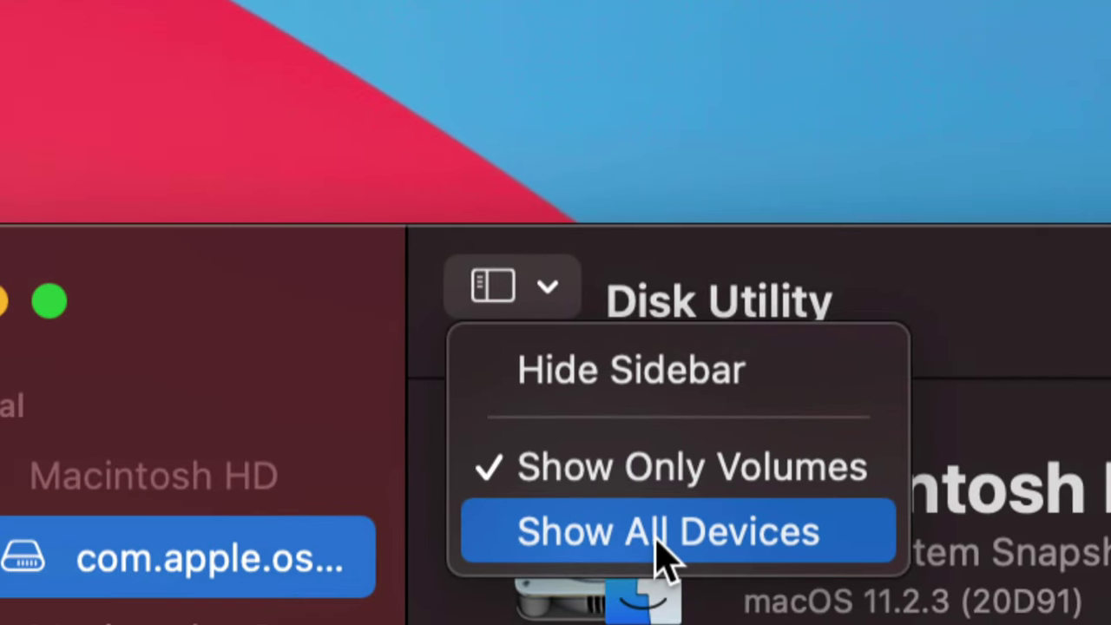
{"action": "left_click", "coordinate": [642, 542]}
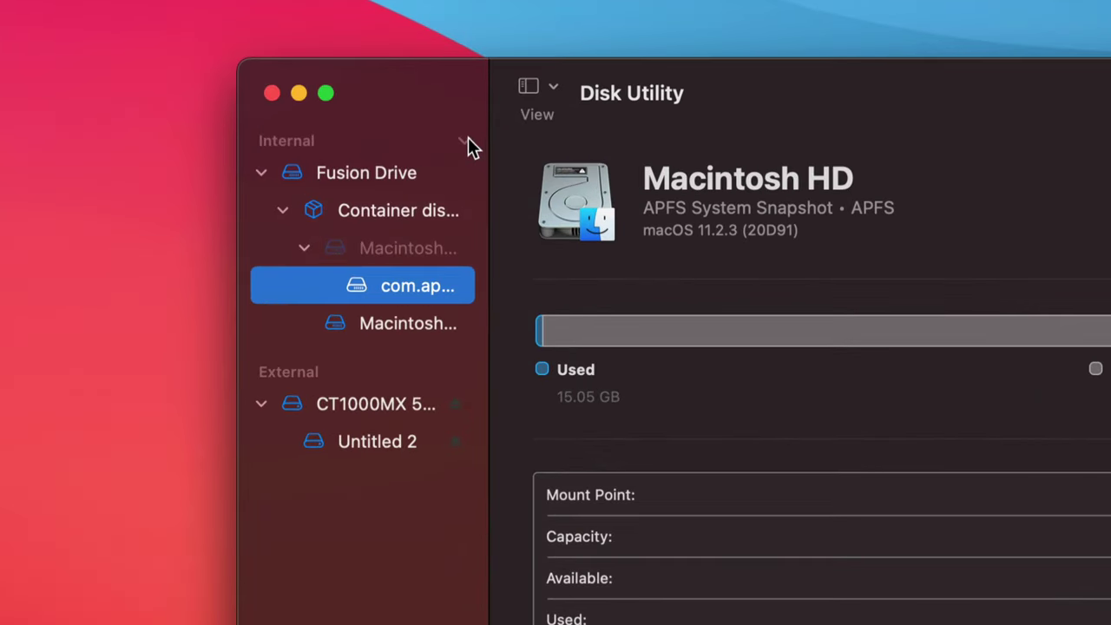
Step: Collapse the Internal drives group in the sidebar and leave the External group expanded
{"action": "left_click", "coordinate": [468, 139]}
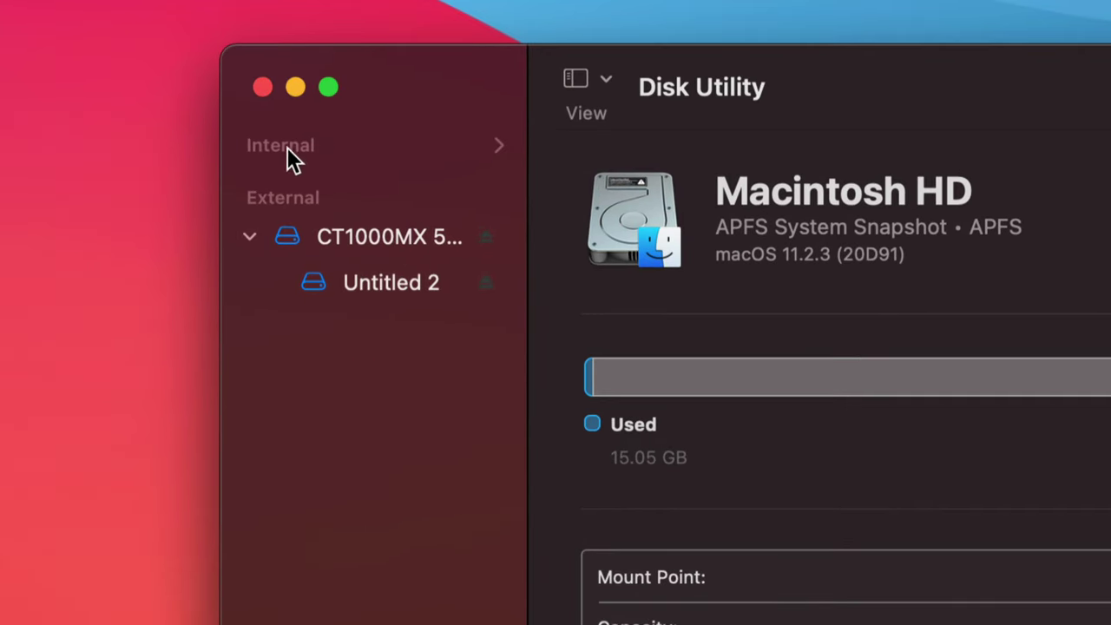
{"action": "left_click", "coordinate": [492, 145]}
{"action": "left_click", "coordinate": [500, 142]}
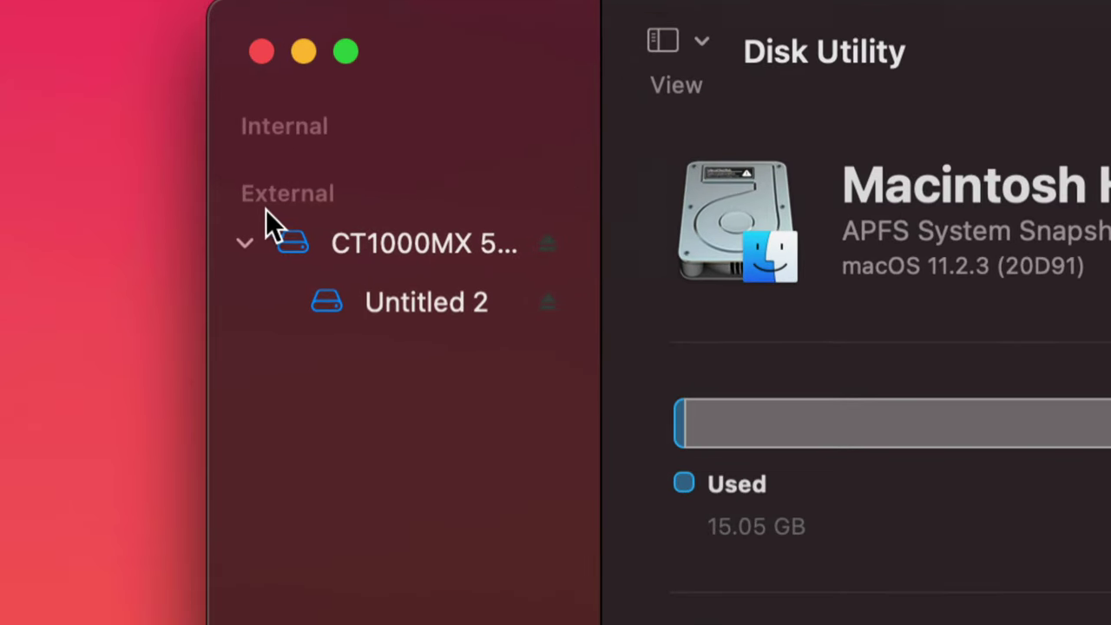
{"action": "left_click", "coordinate": [553, 192]}
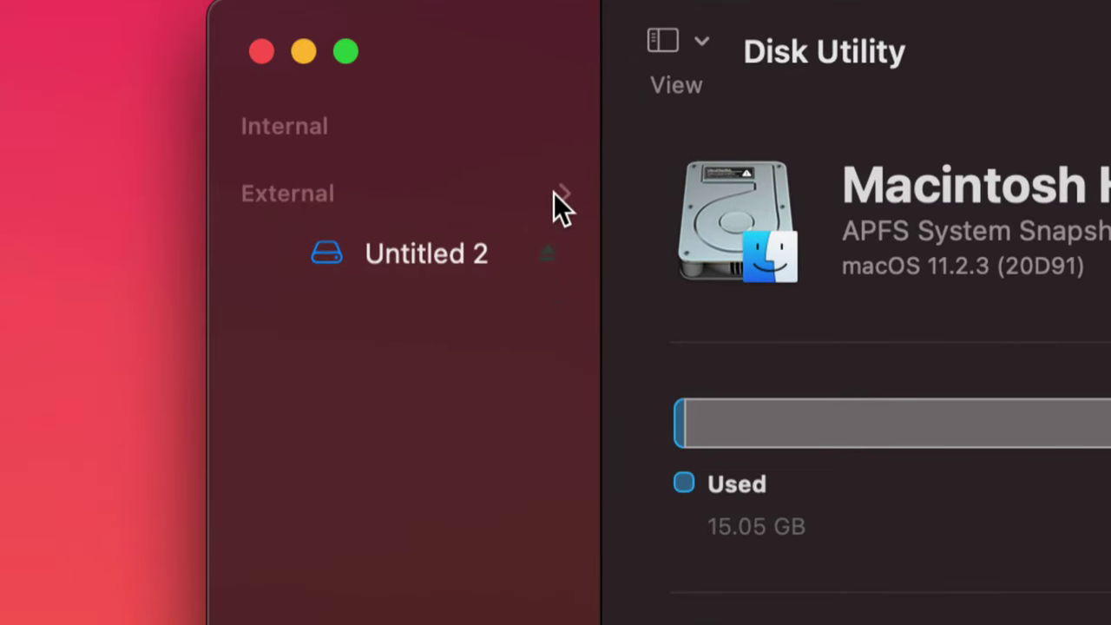
{"action": "left_click", "coordinate": [553, 192]}
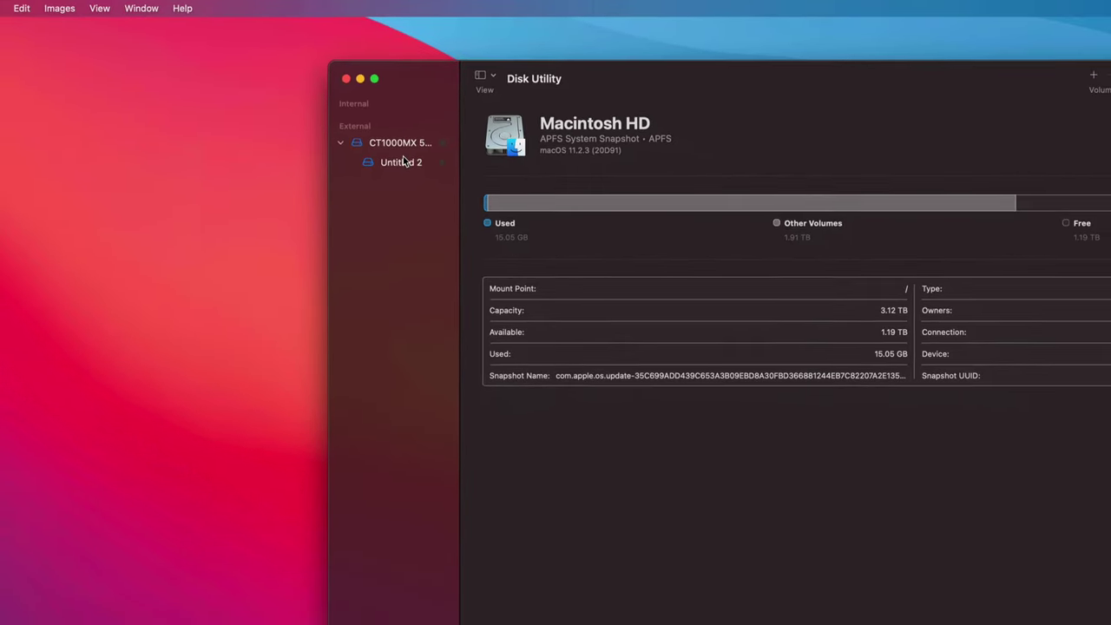
{"action": "left_click_drag", "start_coordinate": [443, 84], "coordinate": [325, 107]}
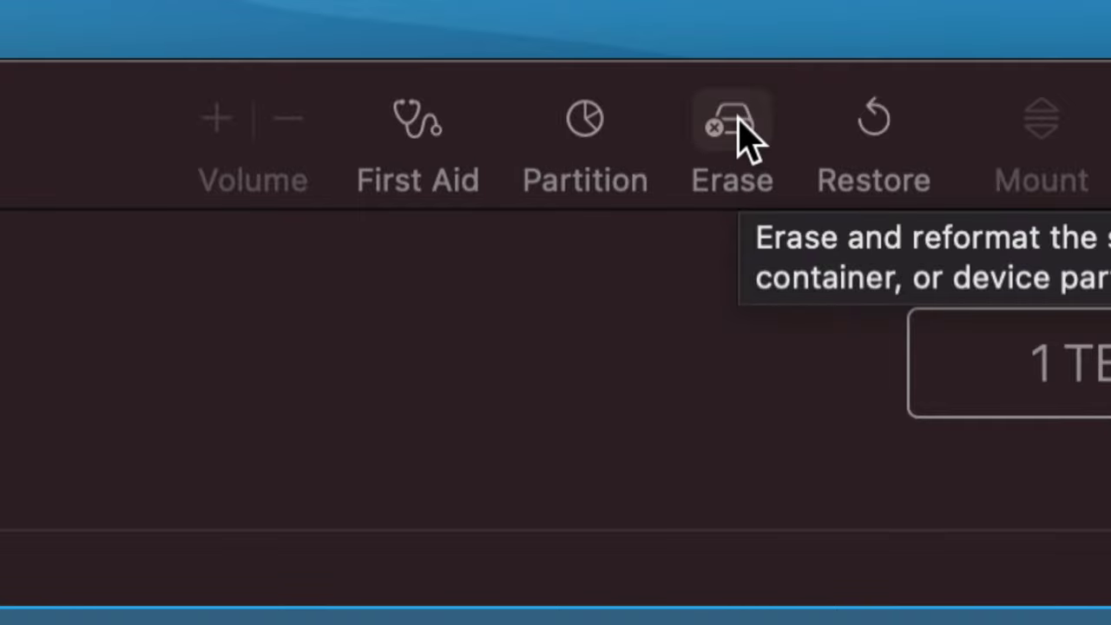
Step: Start erasing the external CT1000MX 500SSD1 Media drive and enter External SSD as its new name
{"action": "left_click", "coordinate": [733, 123]}
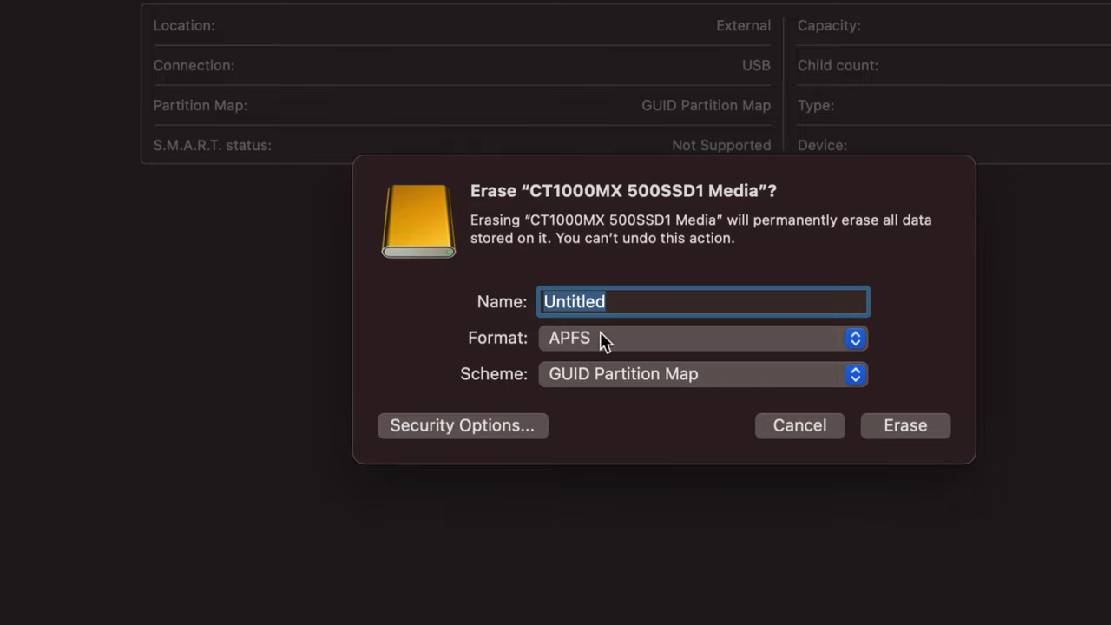
{"action": "left_click", "coordinate": [638, 304]}
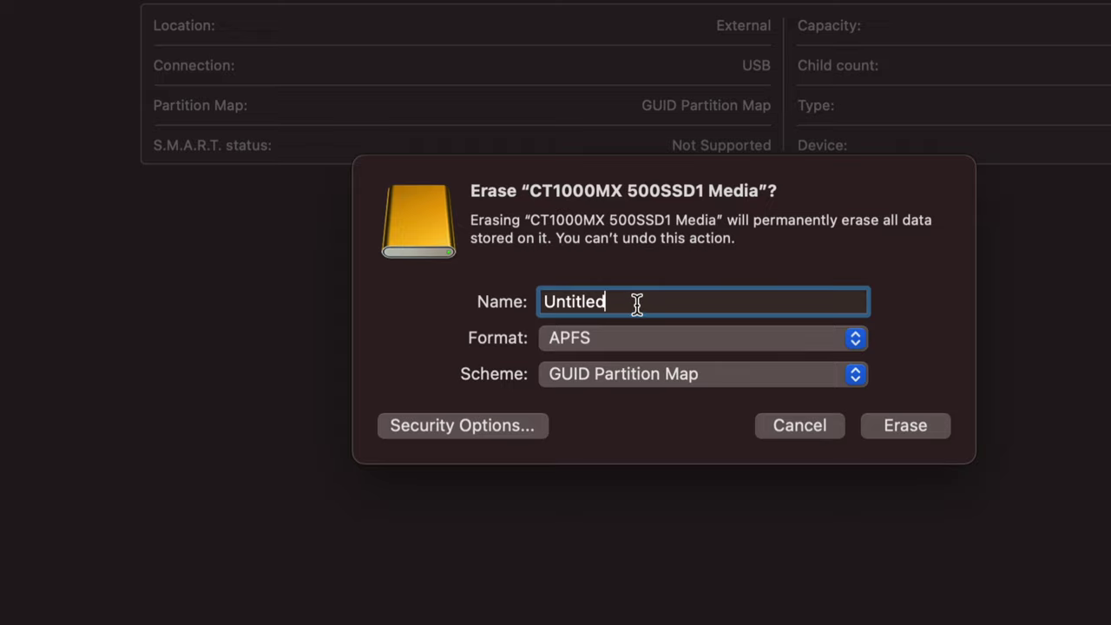
{"action": "left_click_drag", "start_coordinate": [630, 303], "coordinate": [536, 303]}
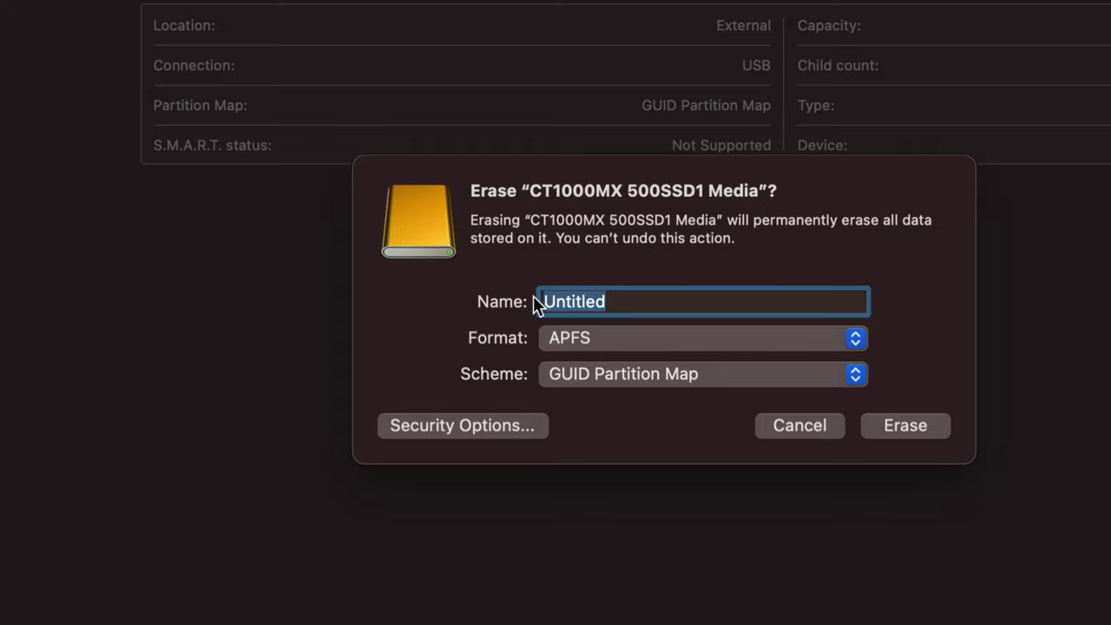
{"action": "type", "text": "MA"}
{"action": "key", "text": "BackSpace"}
{"action": "key", "text": "BackSpace"}
{"action": "type", "text": "External HD"}
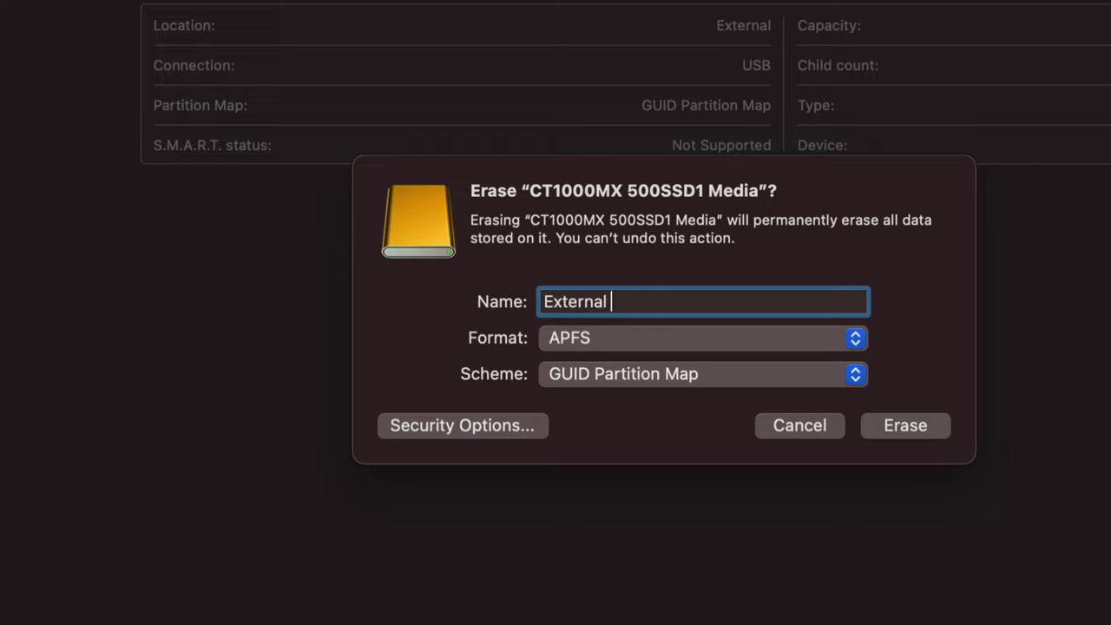
{"action": "type", "text": "D"}
{"action": "key", "text": "BackSpace"}
{"action": "key", "text": "BackSpace"}
{"action": "key", "text": "BackSpace"}
{"action": "type", "text": "SSD"}
Step: Set the erase format to ExFAT and the scheme to GUID Partition Map
{"action": "left_click", "coordinate": [710, 341]}
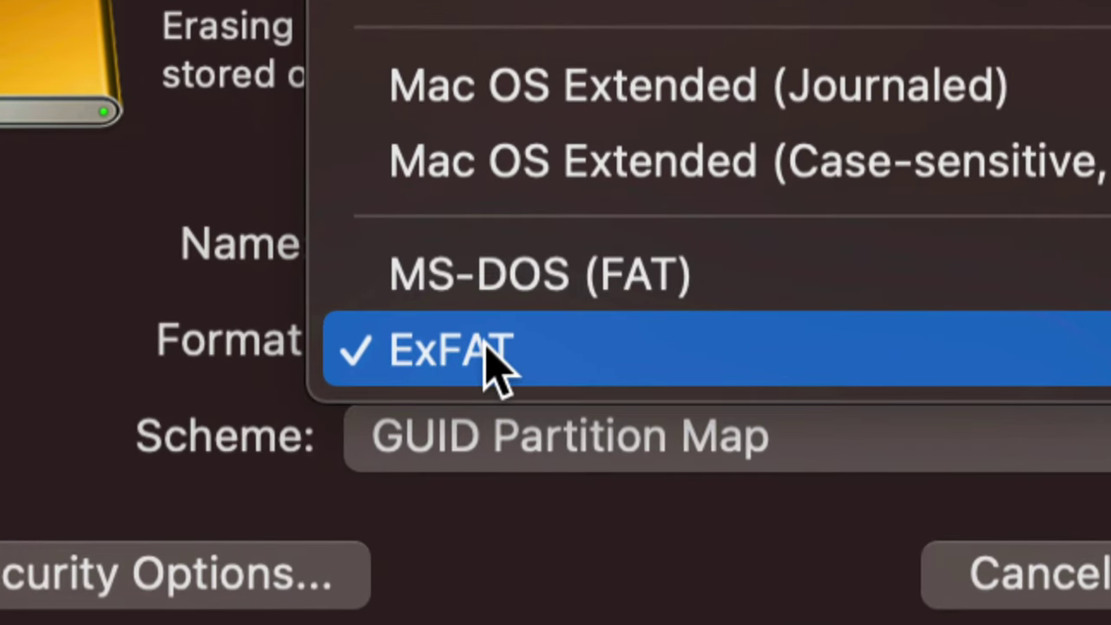
{"action": "left_click", "coordinate": [538, 347]}
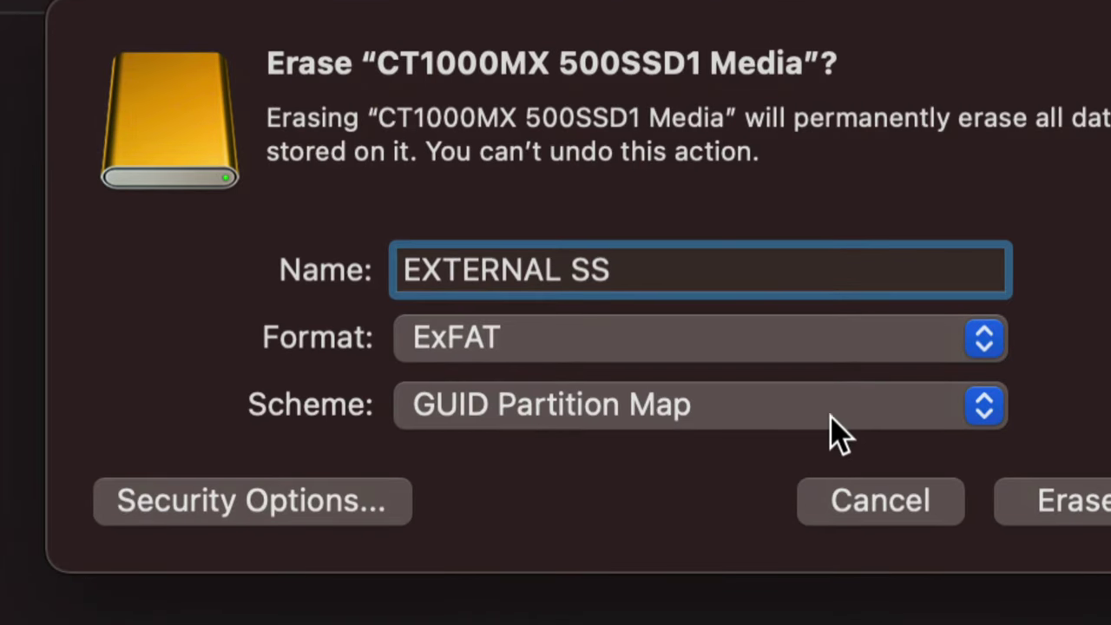
{"action": "left_click", "coordinate": [771, 412]}
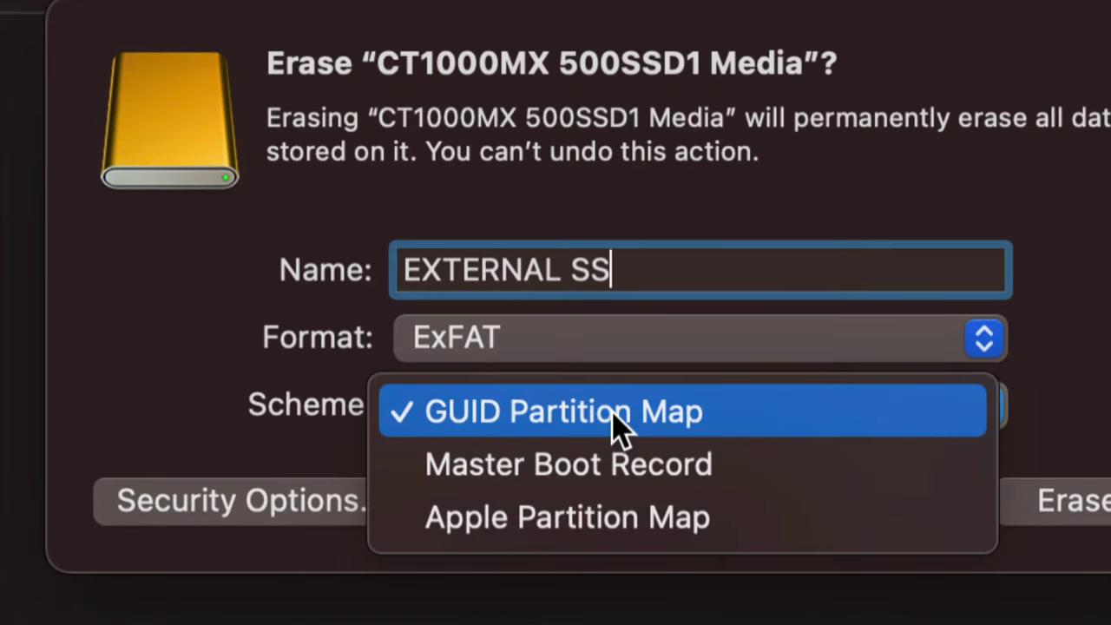
{"action": "left_click", "coordinate": [613, 414]}
{"action": "left_click", "coordinate": [598, 416]}
{"action": "left_click", "coordinate": [587, 414]}
{"action": "left_click", "coordinate": [581, 423]}
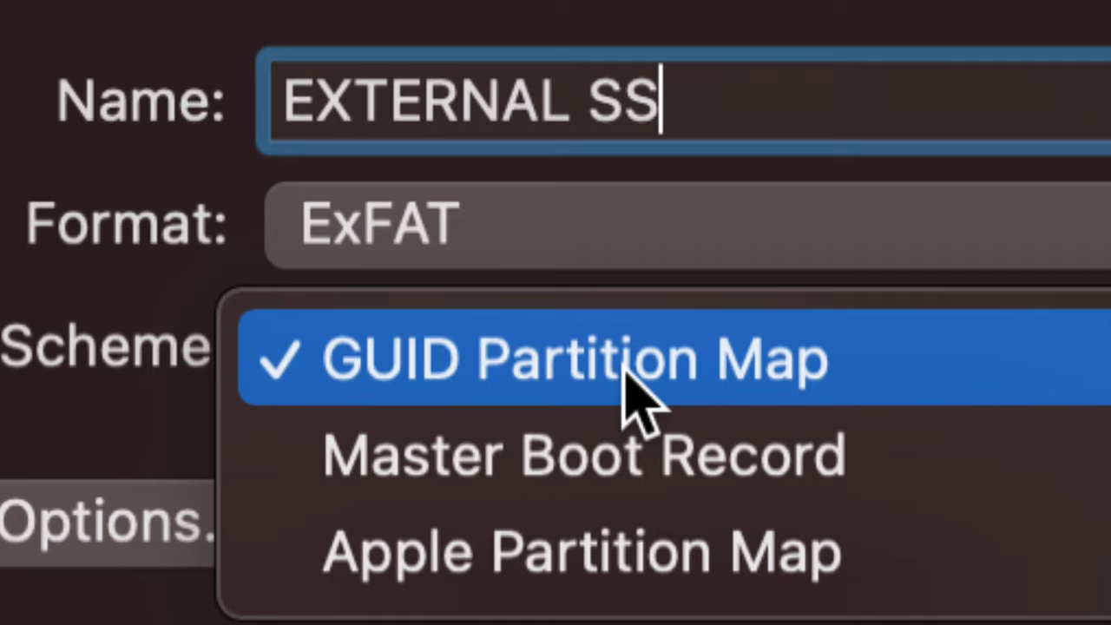
{"action": "left_click", "coordinate": [631, 396]}
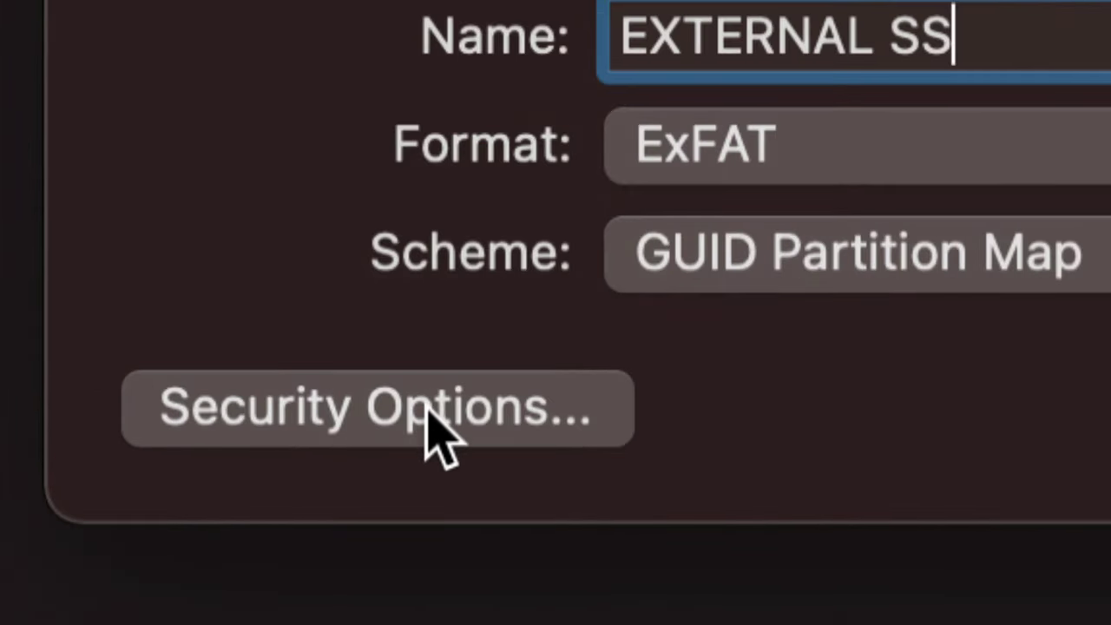
Step: Compare the erase security levels from Fastest to Most Secure, and confirm the Fastest level
{"action": "left_click", "coordinate": [438, 425]}
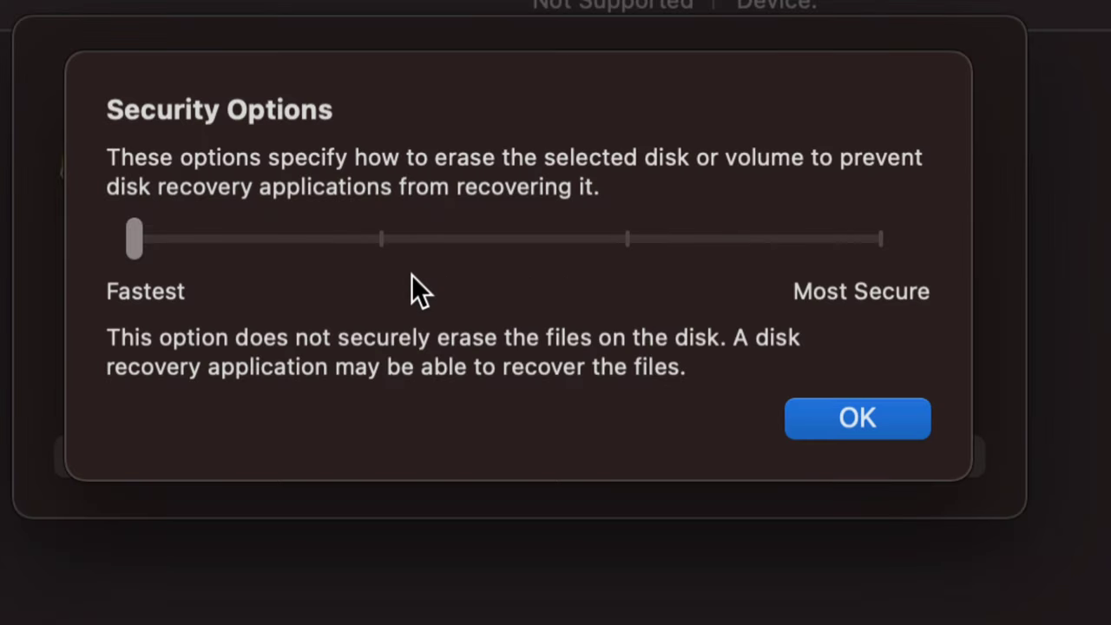
{"action": "left_click", "coordinate": [380, 237]}
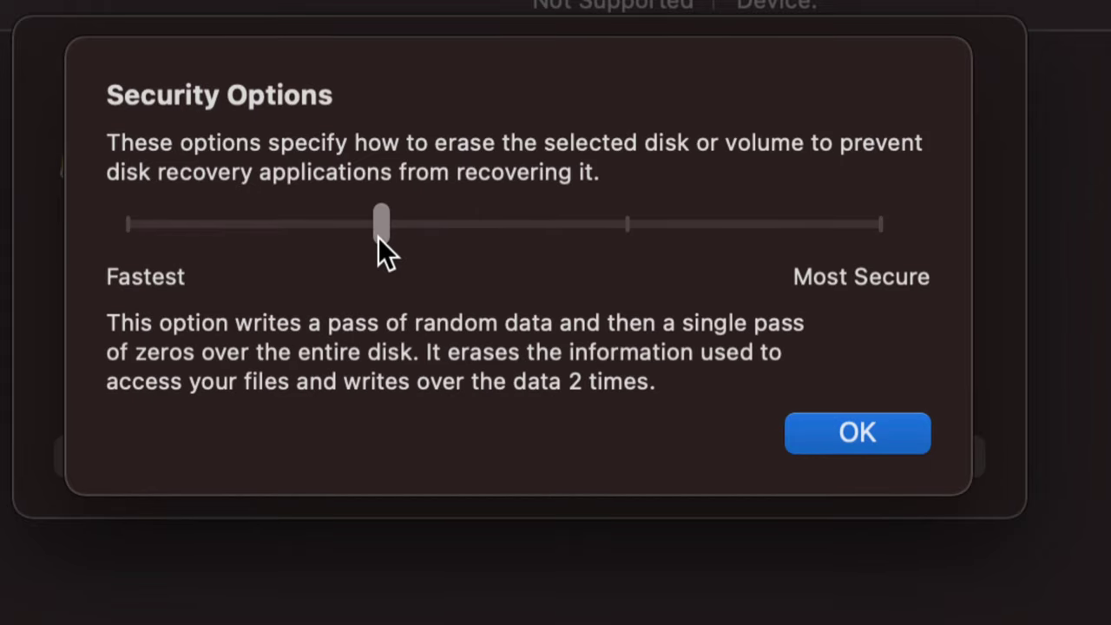
{"action": "left_click_drag", "start_coordinate": [378, 237], "coordinate": [625, 237]}
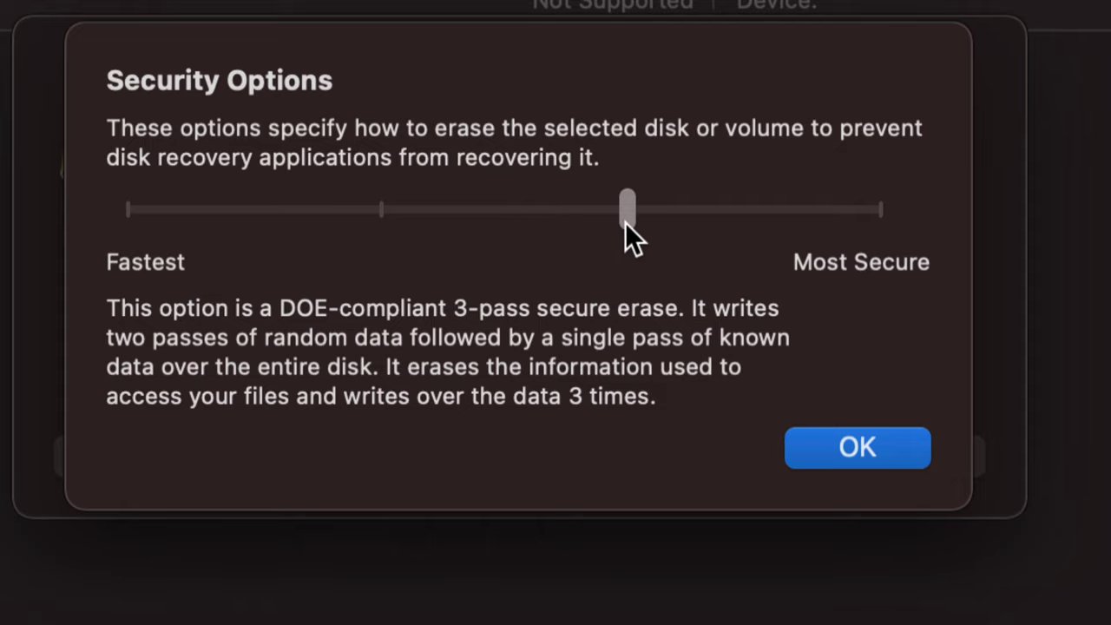
{"action": "left_click_drag", "start_coordinate": [625, 222], "coordinate": [877, 228]}
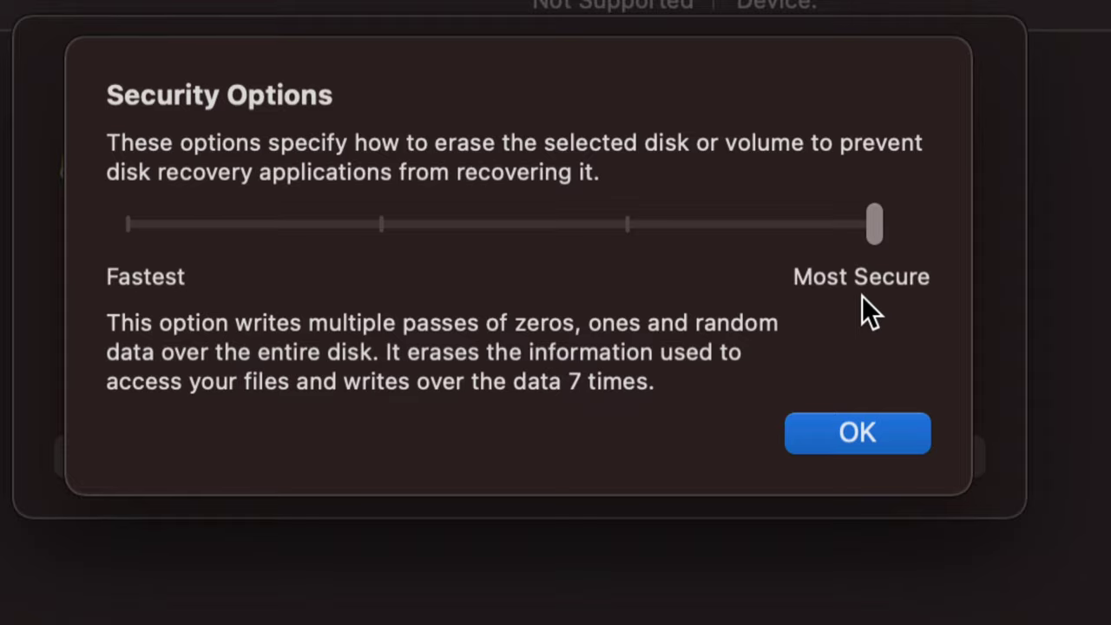
{"action": "left_click", "coordinate": [133, 224]}
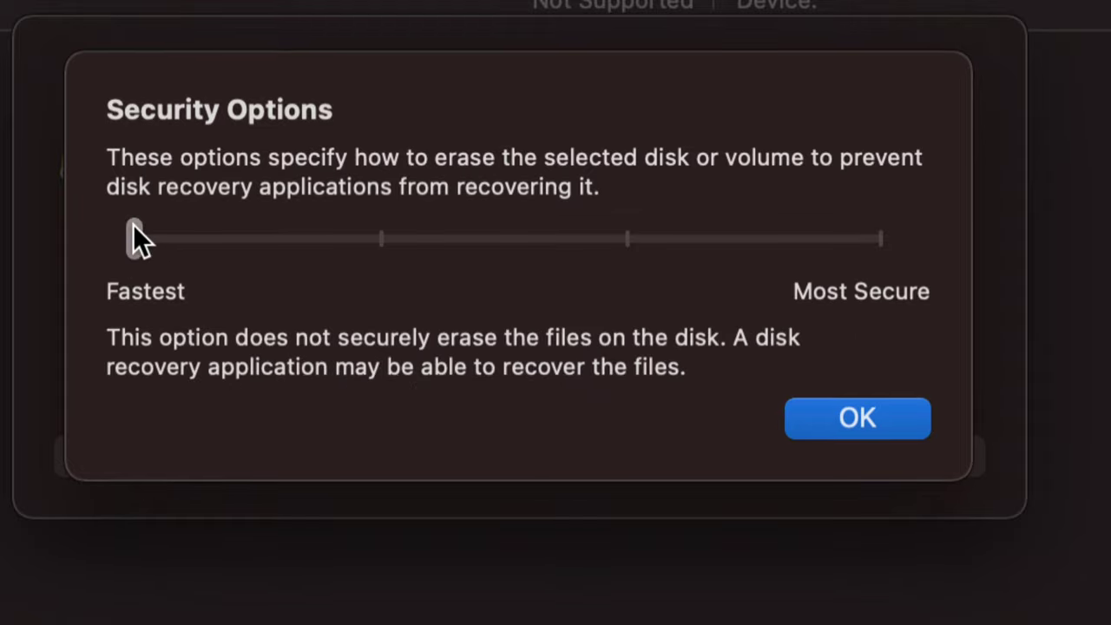
{"action": "left_click", "coordinate": [897, 416]}
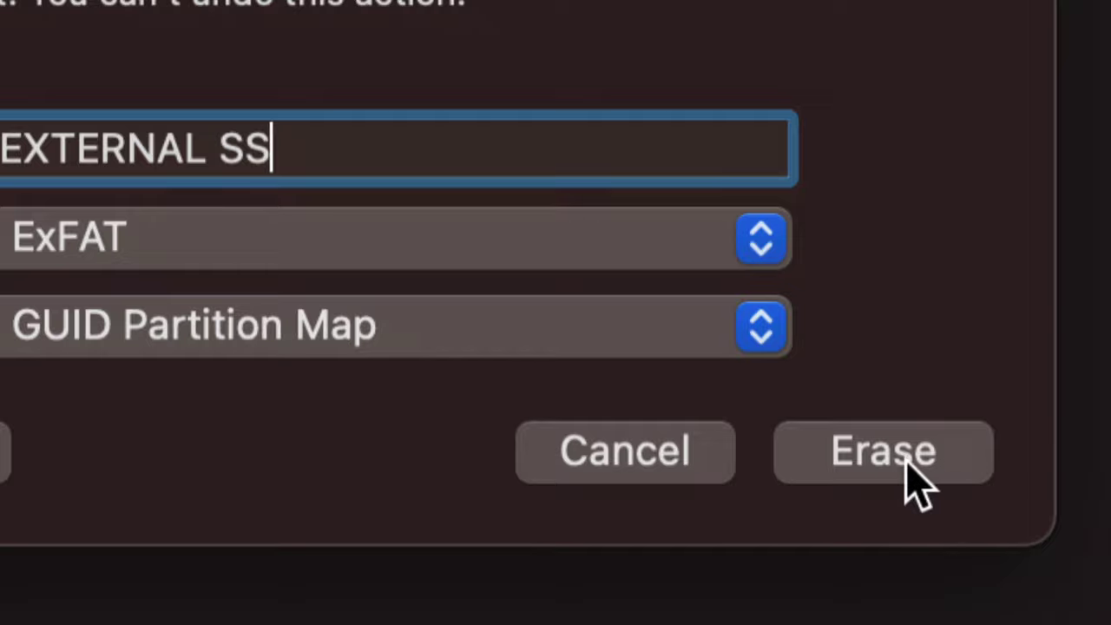
Step: Erase the CT1000MX 500SSD1 Media drive with the chosen settings and dismiss the completion report
{"action": "left_click", "coordinate": [907, 460]}
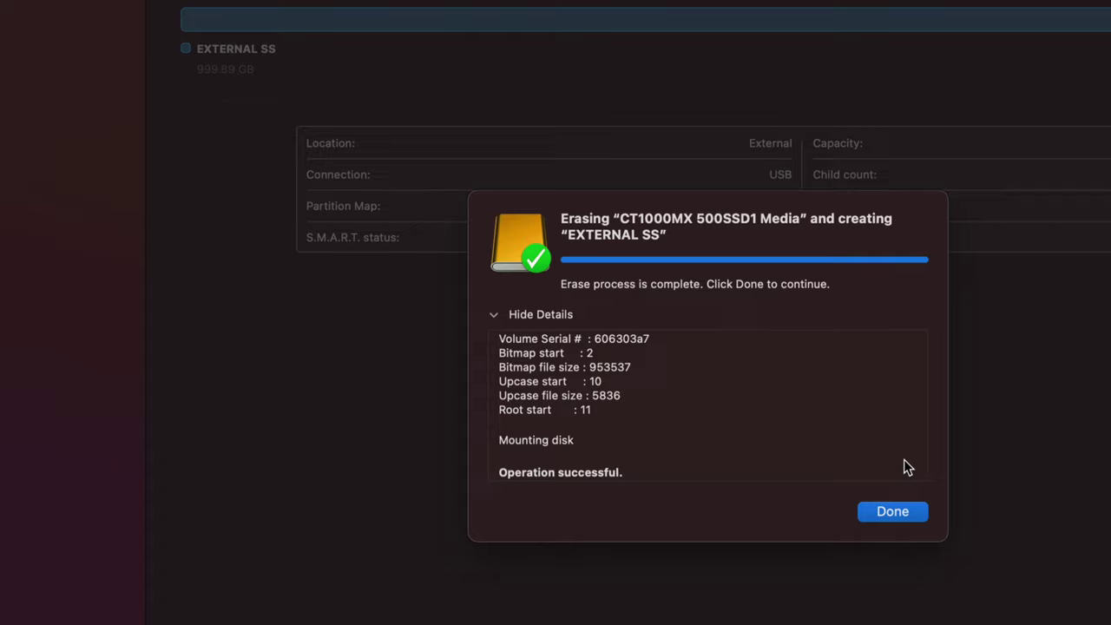
{"action": "left_click", "coordinate": [908, 512]}
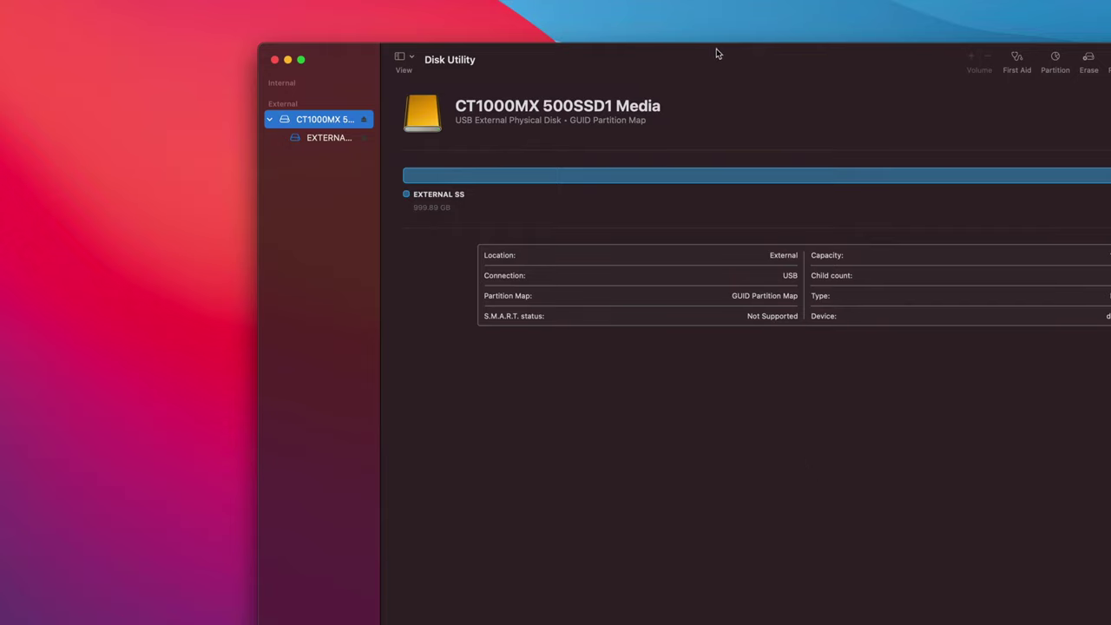
{"action": "left_click_drag", "start_coordinate": [716, 49], "coordinate": [698, 93]}
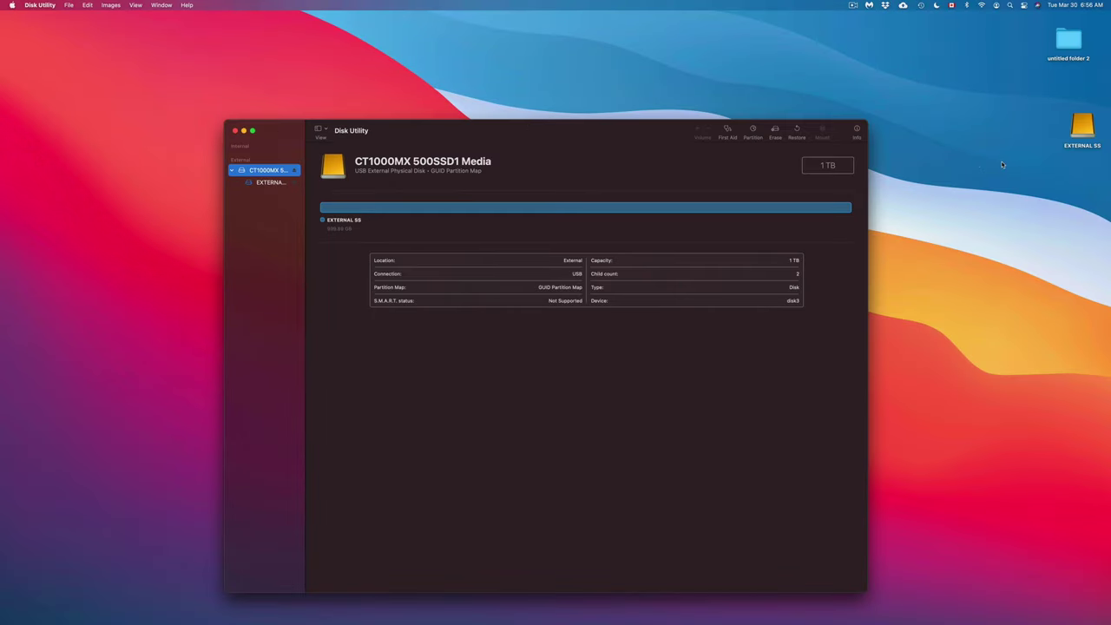
Step: Open the EXTERNAL SS drive from the desktop and move its window clear of the drive details
{"action": "left_click_drag", "start_coordinate": [1090, 126], "coordinate": [1084, 103]}
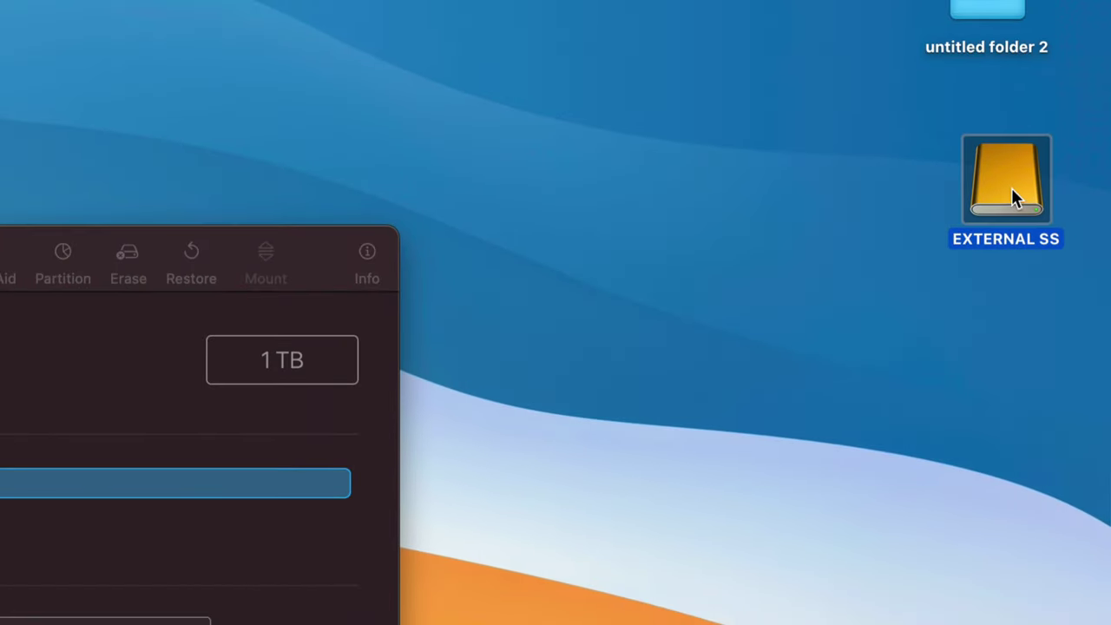
{"action": "double_click", "coordinate": [1011, 187]}
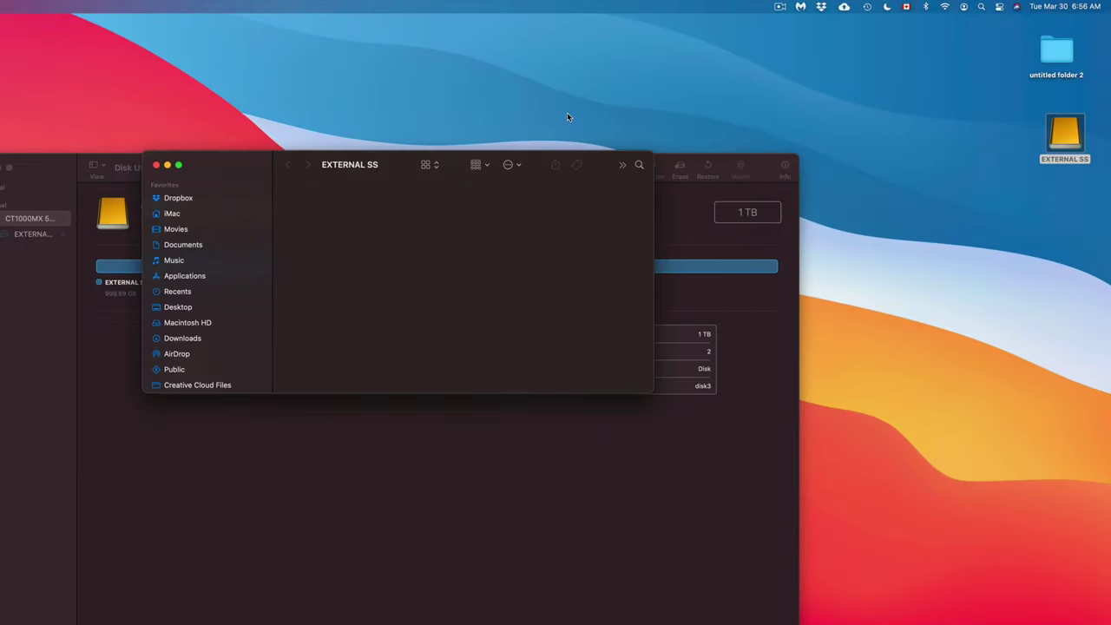
{"action": "left_click_drag", "start_coordinate": [534, 164], "coordinate": [875, 79]}
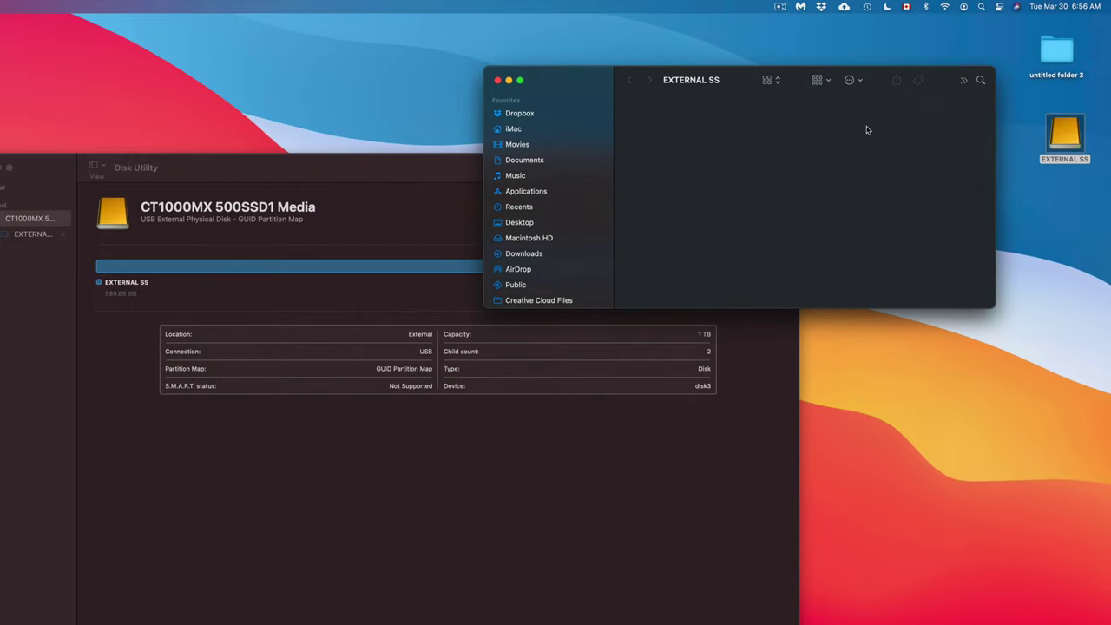
Step: Create a new untitled folder on the desktop and copy it onto the EXTERNAL SS drive
{"action": "right_click", "coordinate": [1048, 228]}
{"action": "left_click", "coordinate": [1033, 229]}
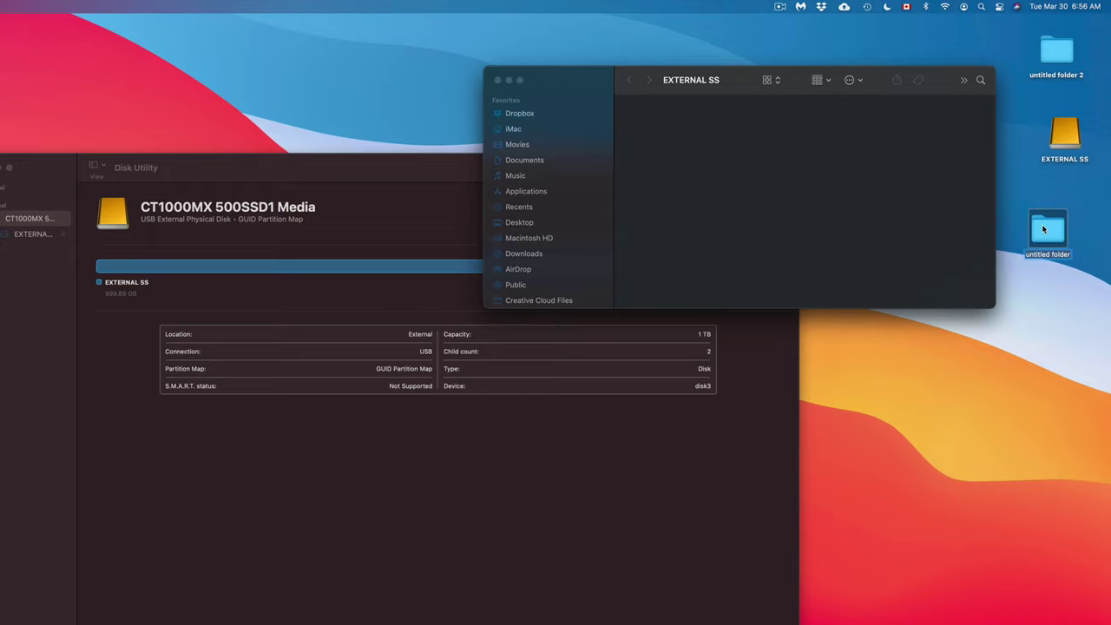
{"action": "left_click", "coordinate": [944, 150]}
{"action": "left_click_drag", "start_coordinate": [538, 79], "coordinate": [566, 117]}
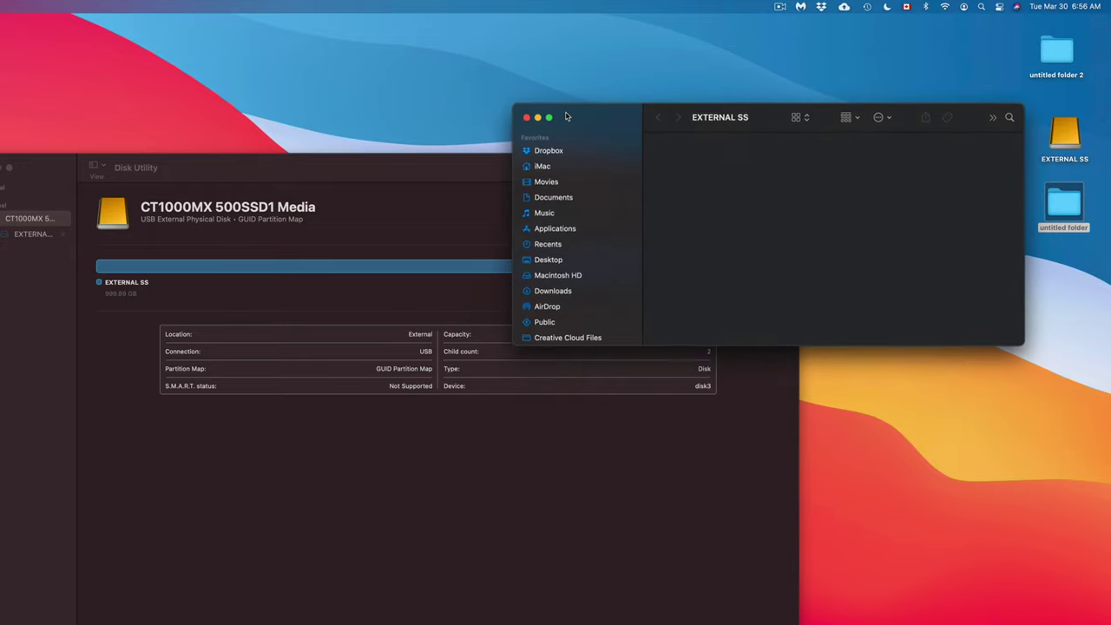
{"action": "left_click_drag", "start_coordinate": [1076, 210], "coordinate": [698, 156]}
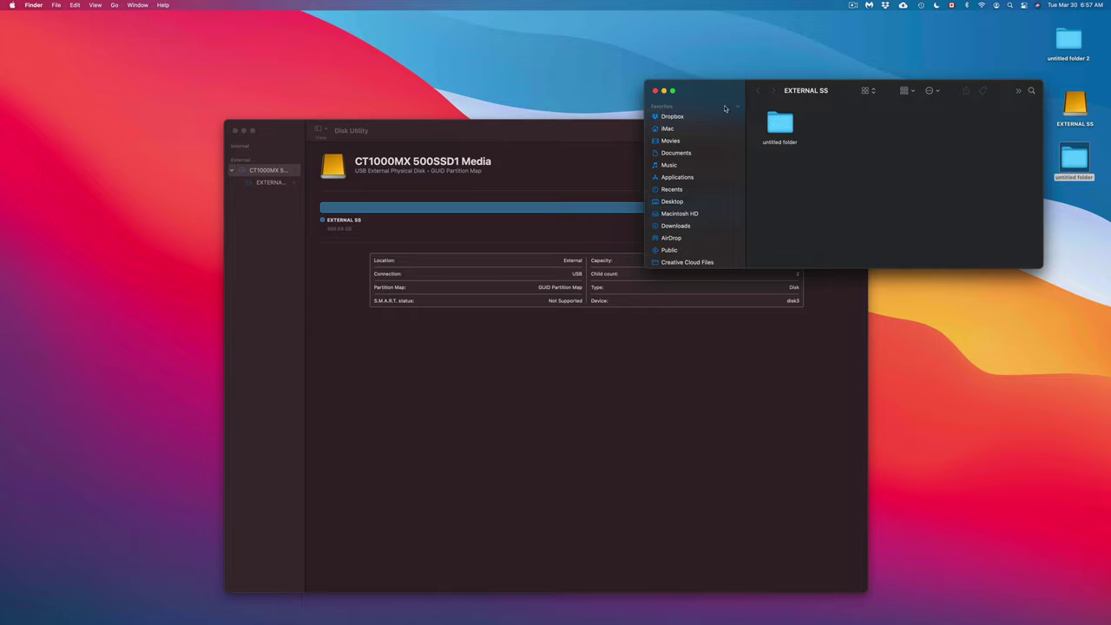
Step: Close the EXTERNAL SS window, then collapse and re-expand the CT1000MX drive's volume list
{"action": "left_click", "coordinate": [655, 90]}
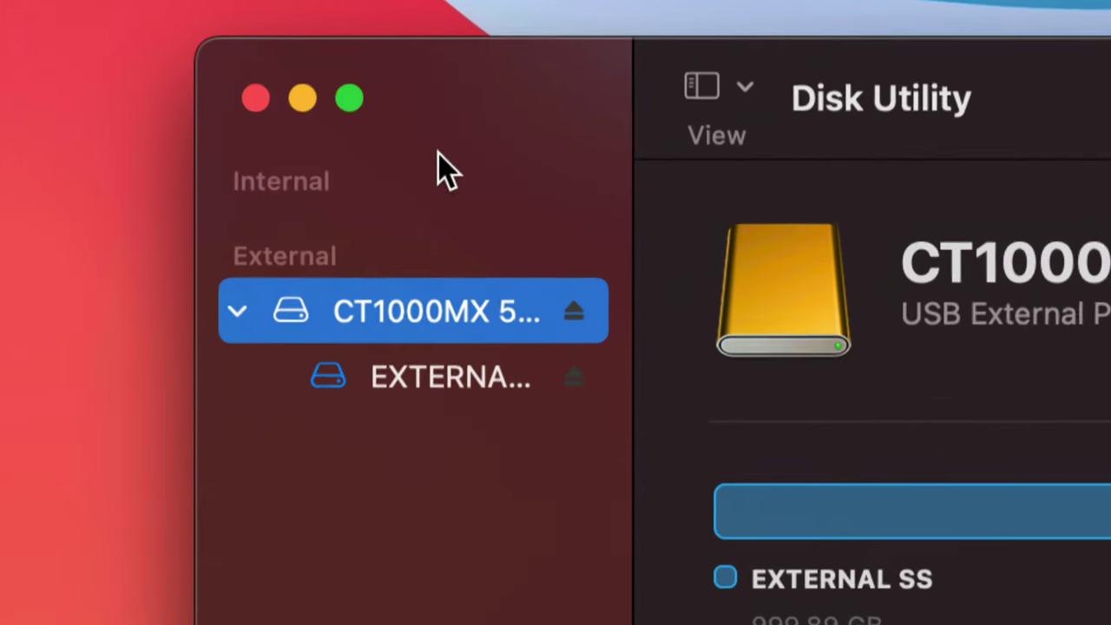
{"action": "left_click", "coordinate": [237, 311]}
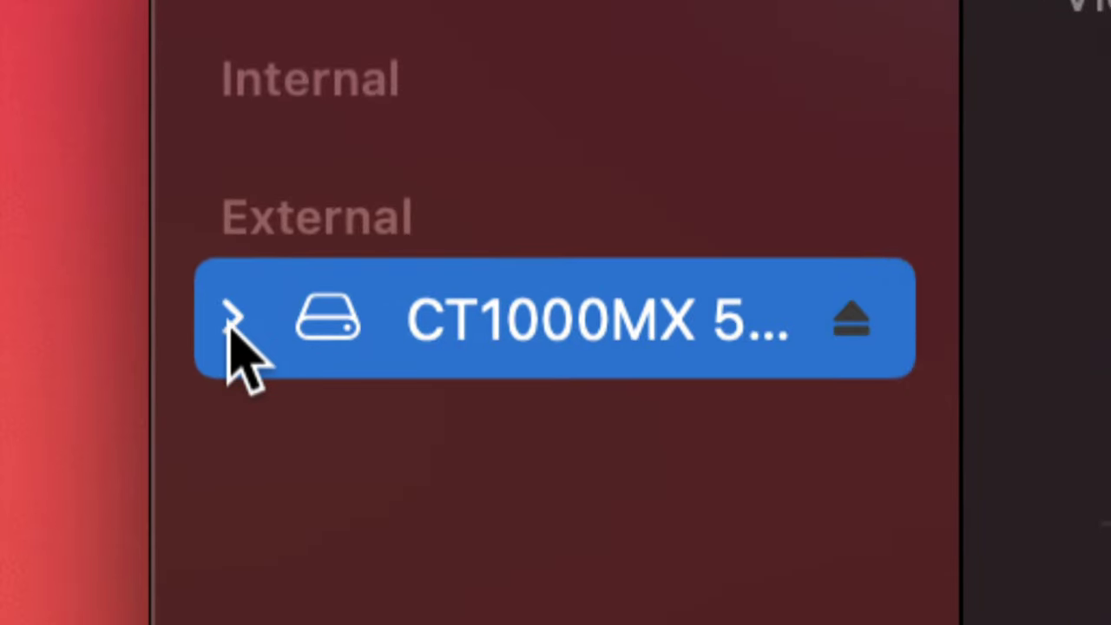
{"action": "left_click", "coordinate": [232, 320]}
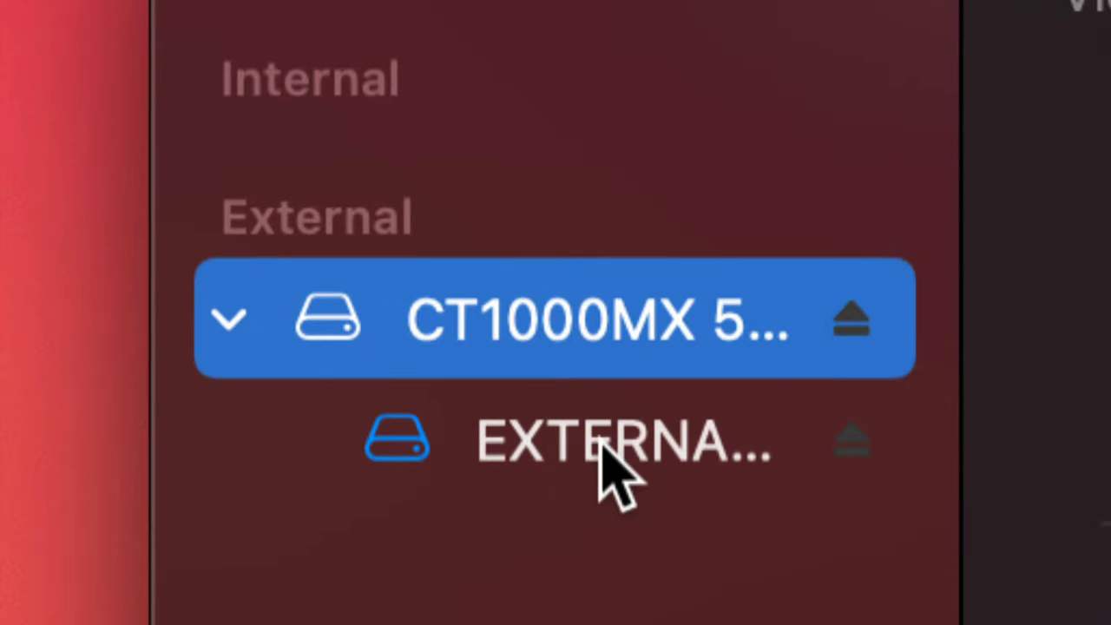
Step: In the CT1000MX drive's partition settings, set EXTERNAL SS to Mac OS Extended (Journaled) and add a second partition
{"action": "left_click", "coordinate": [565, 442]}
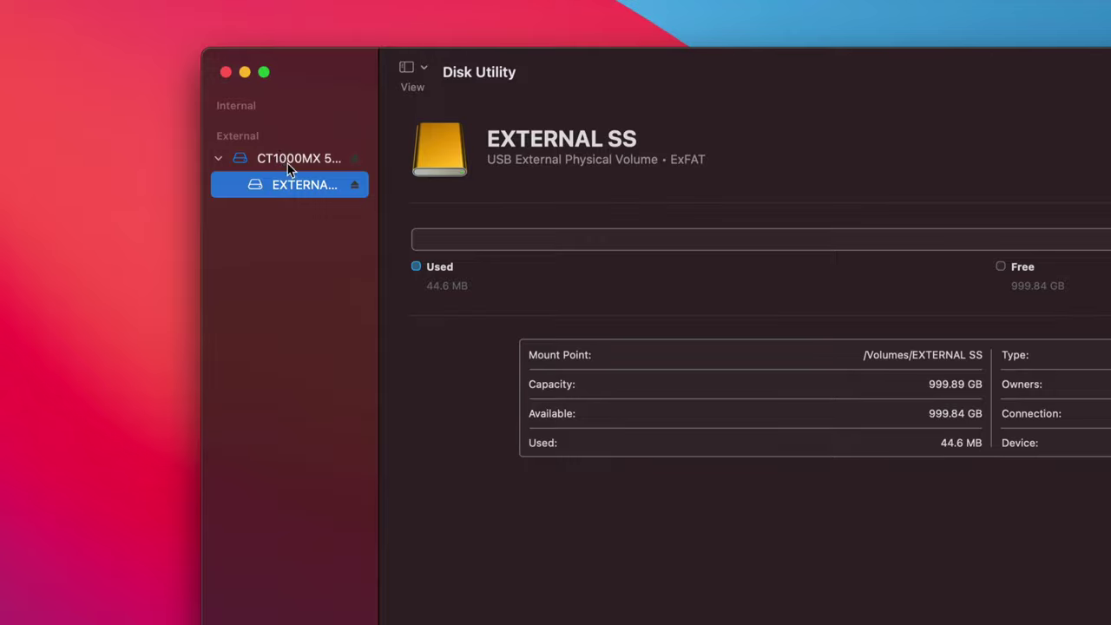
{"action": "left_click", "coordinate": [290, 167]}
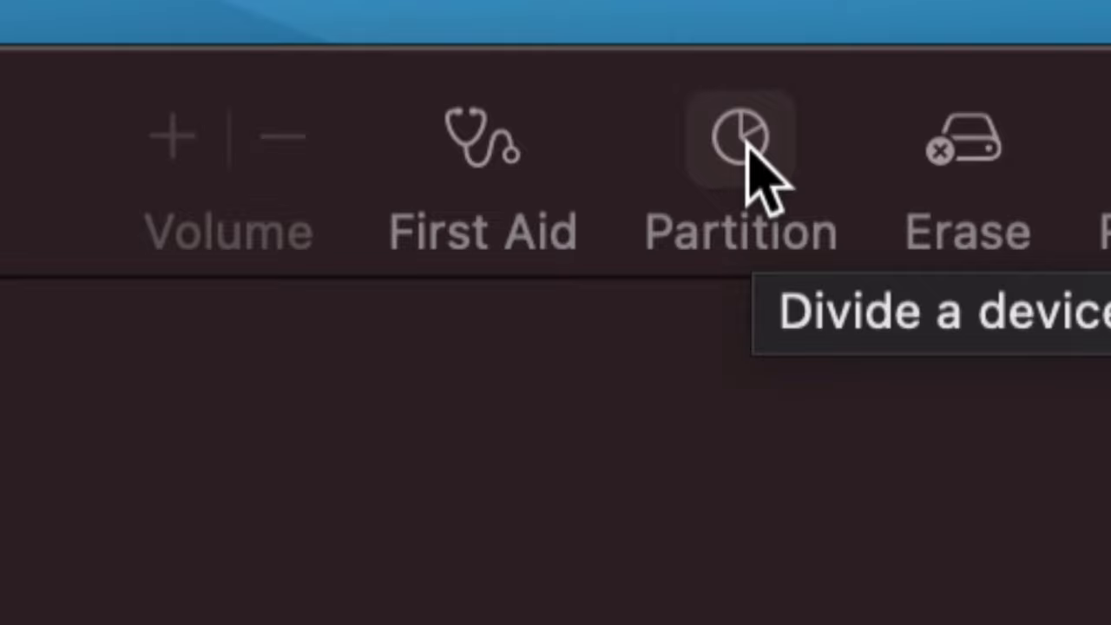
{"action": "left_click", "coordinate": [747, 144]}
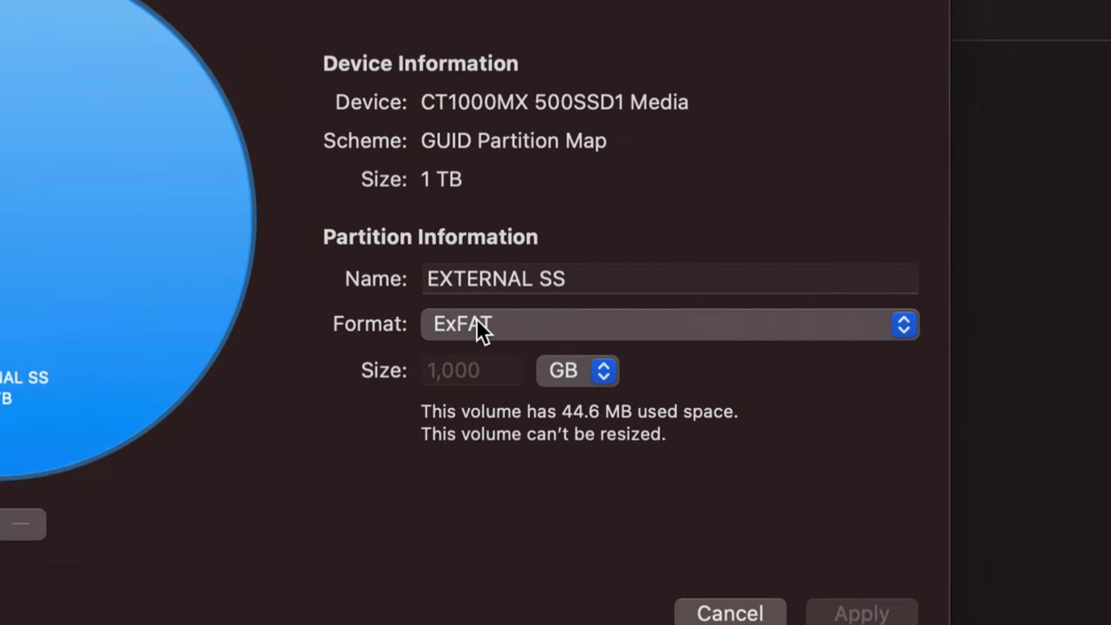
{"action": "left_click", "coordinate": [478, 328]}
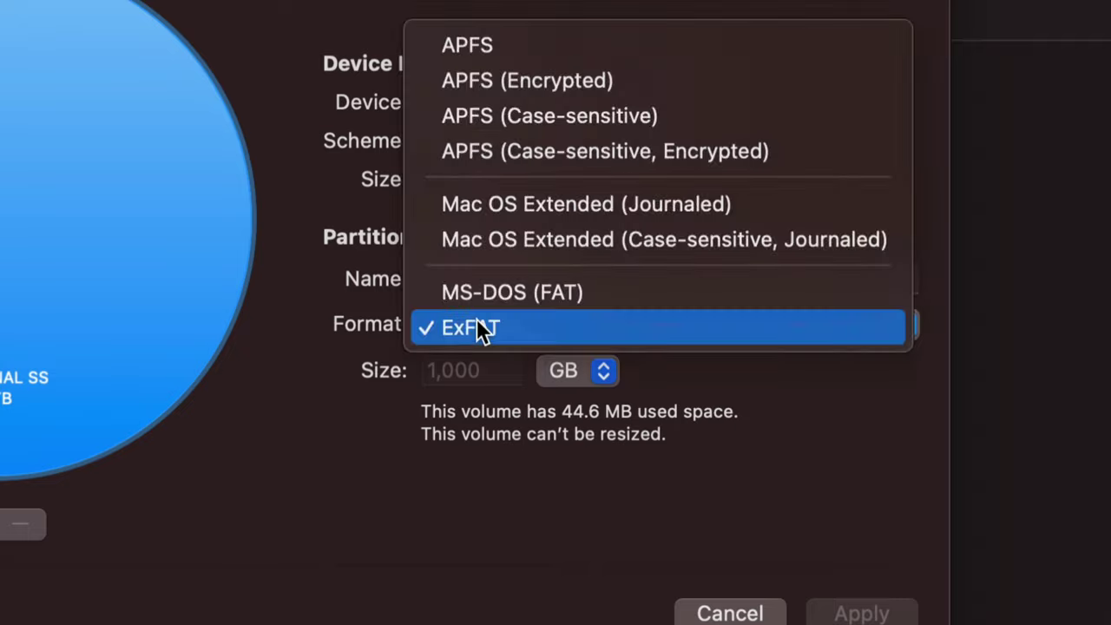
{"action": "left_click", "coordinate": [583, 215]}
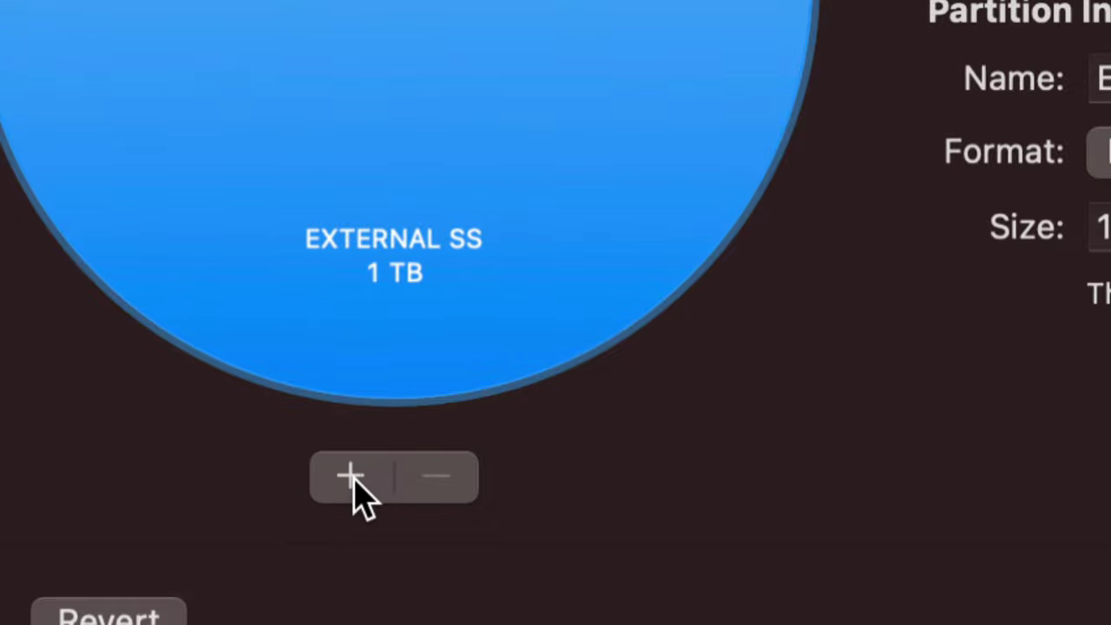
{"action": "left_click", "coordinate": [350, 476]}
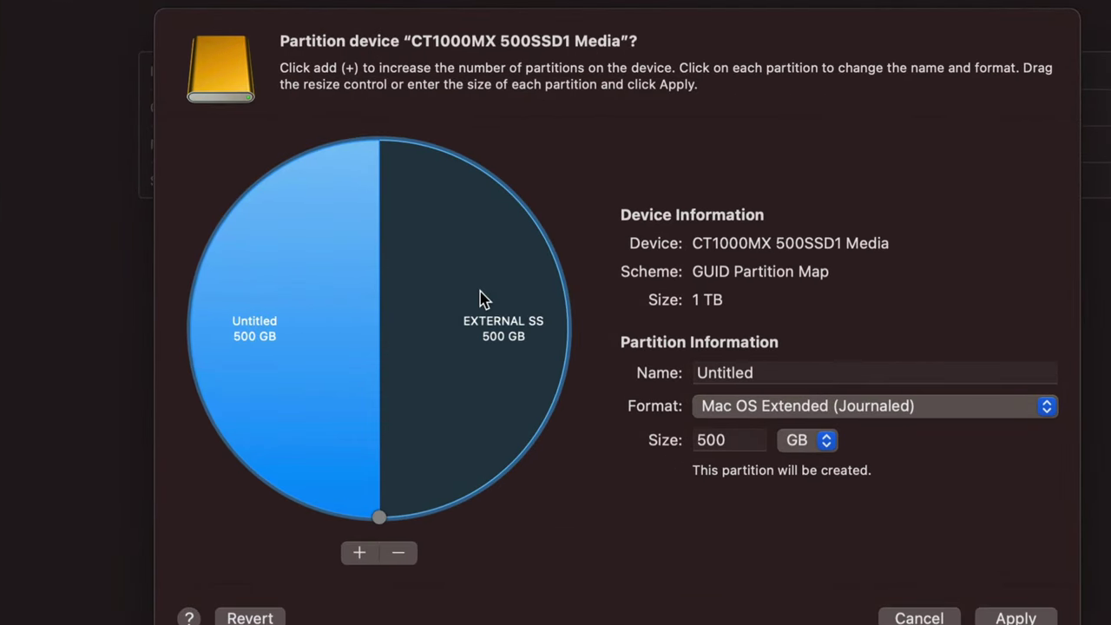
Step: Rename the EXTERNAL SS partition as PC and Mac EXFAT
{"action": "left_click", "coordinate": [466, 336]}
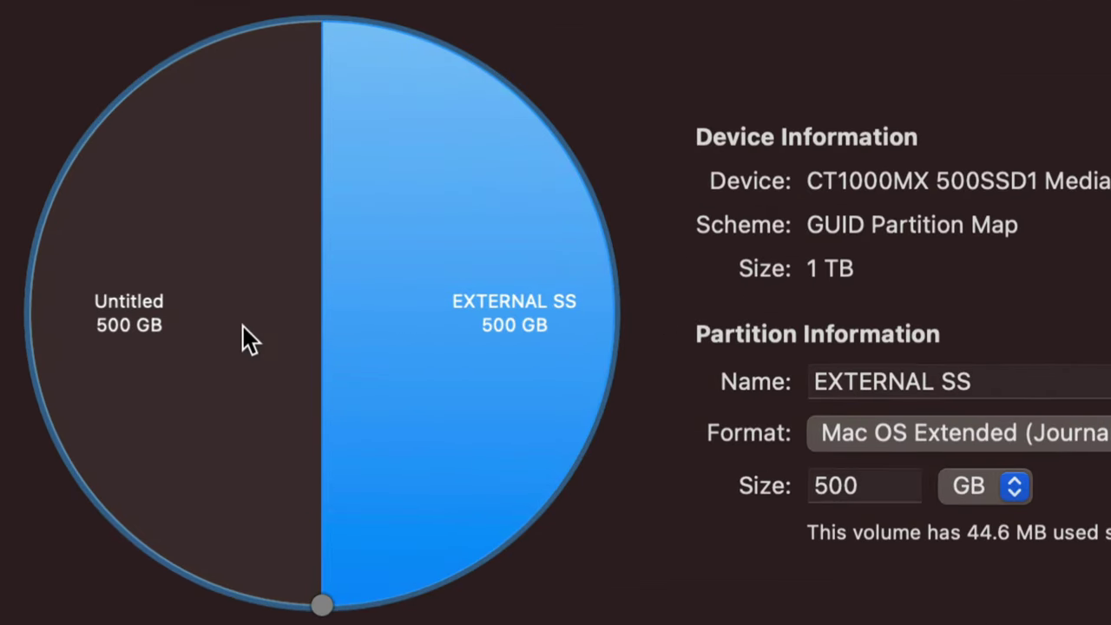
{"action": "left_click", "coordinate": [139, 327]}
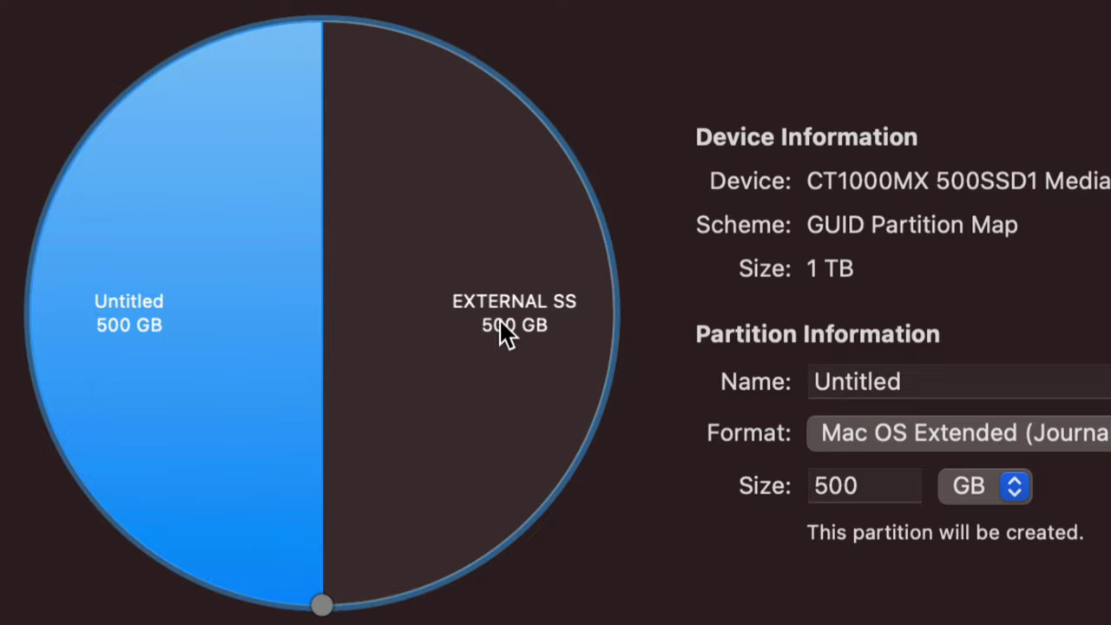
{"action": "left_click", "coordinate": [561, 329]}
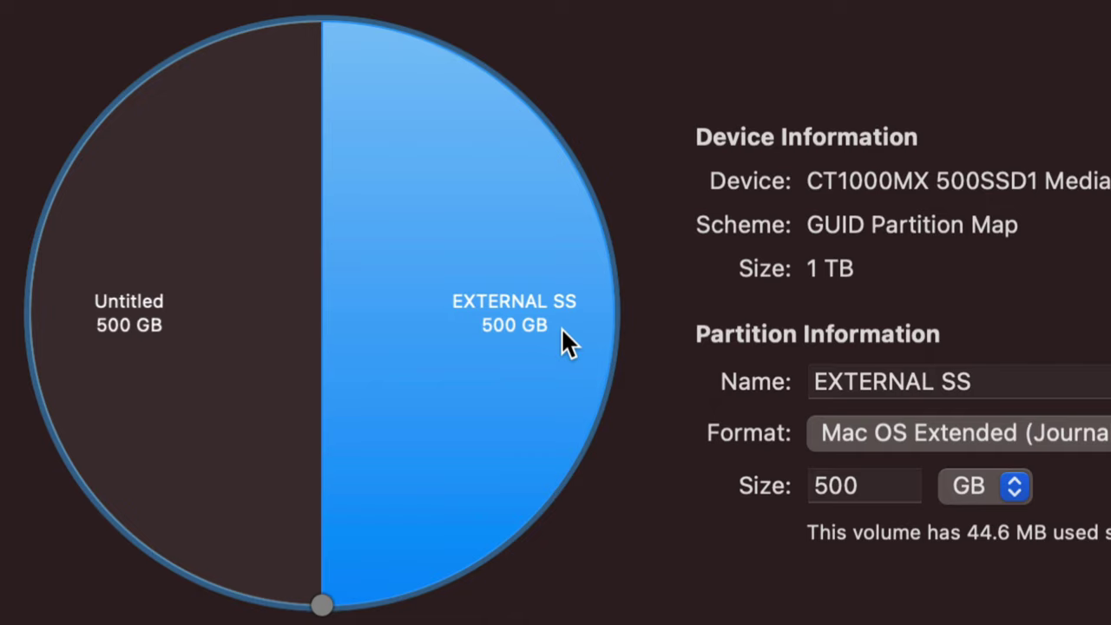
{"action": "left_click", "coordinate": [246, 351]}
{"action": "left_click", "coordinate": [492, 353]}
{"action": "left_click_drag", "start_coordinate": [995, 376], "coordinate": [816, 380]}
{"action": "type", "text": "ex"}
{"action": "key", "text": "BackSpace"}
{"action": "key", "text": "BackSpace"}
{"action": "type", "text": "PC"}
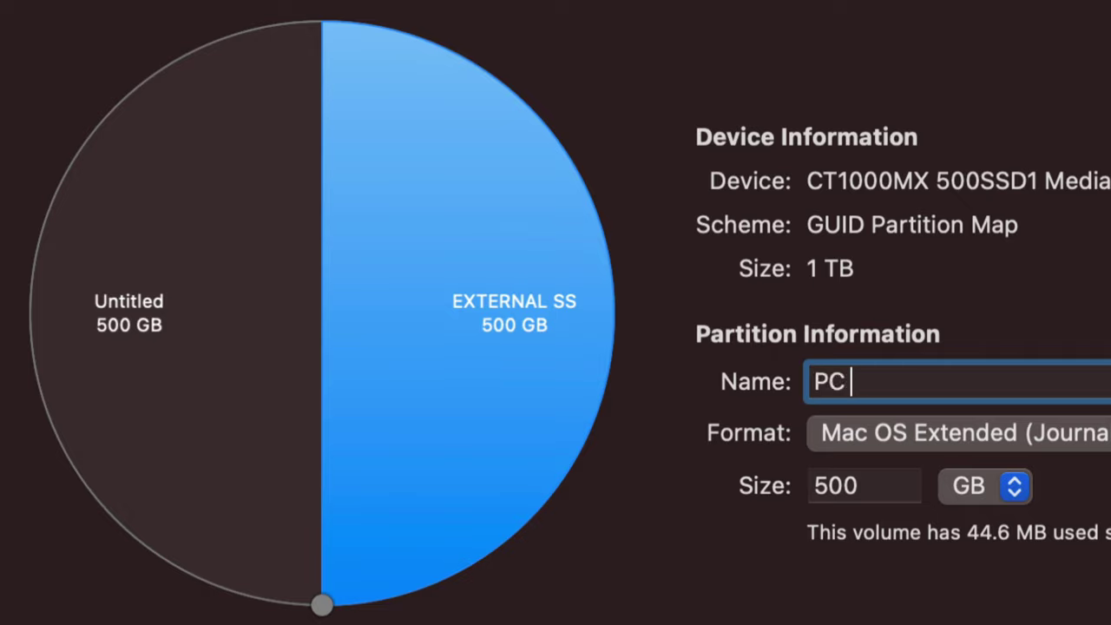
{"action": "type", "text": " and Mac"}
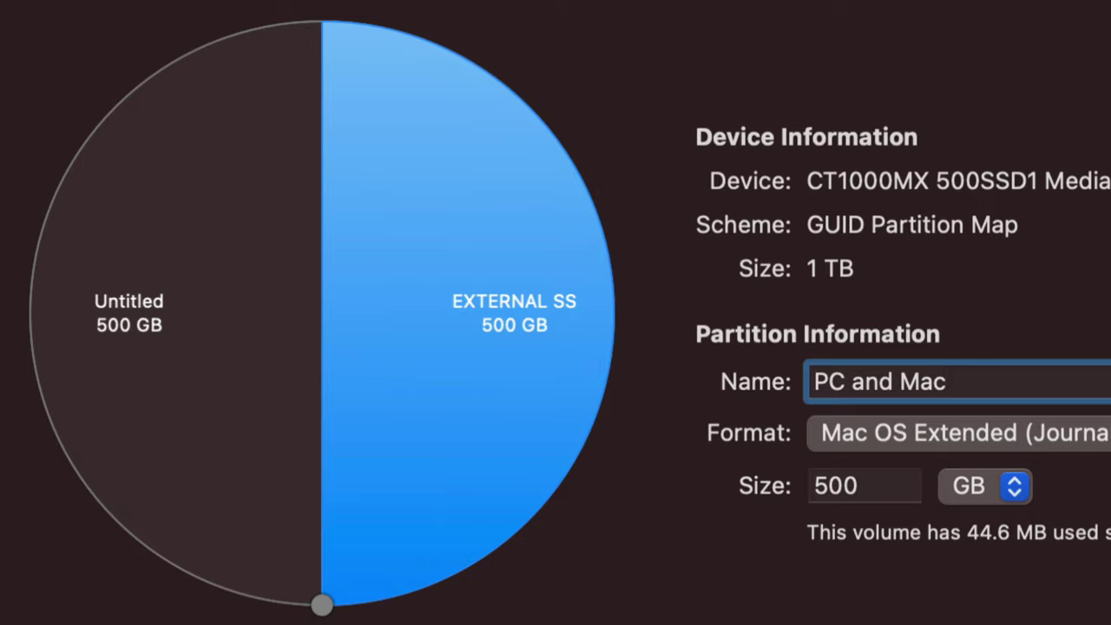
{"action": "type", "text": " EXFAT"}
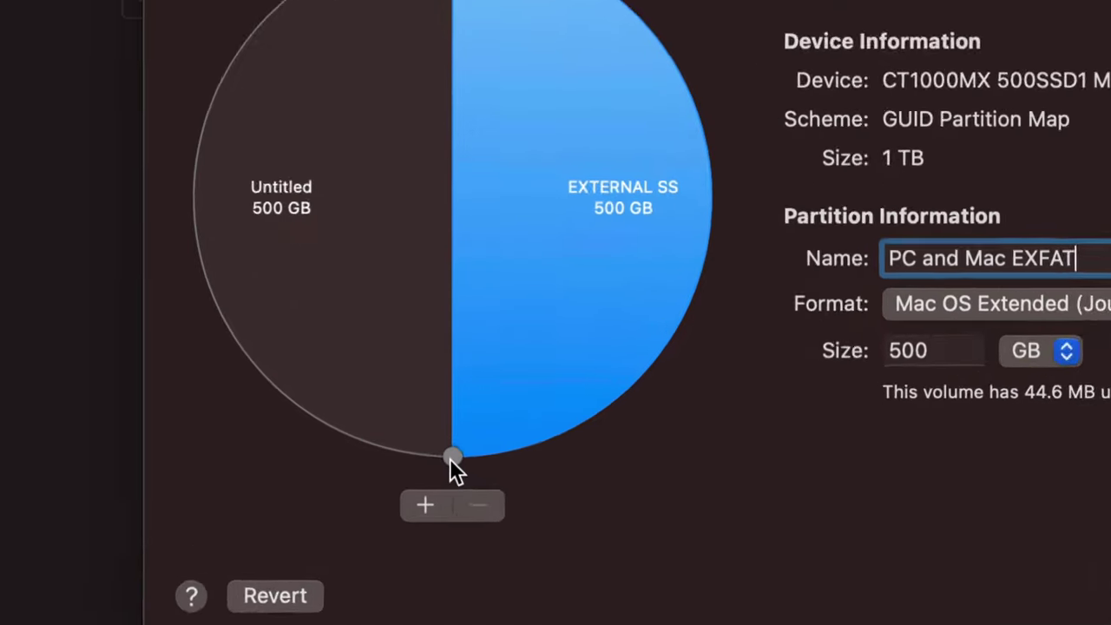
Step: Shrink the PC and Mac EXFAT partition to about 189 GB and name the other partition Time Machine
{"action": "left_click_drag", "start_coordinate": [450, 458], "coordinate": [744, 156]}
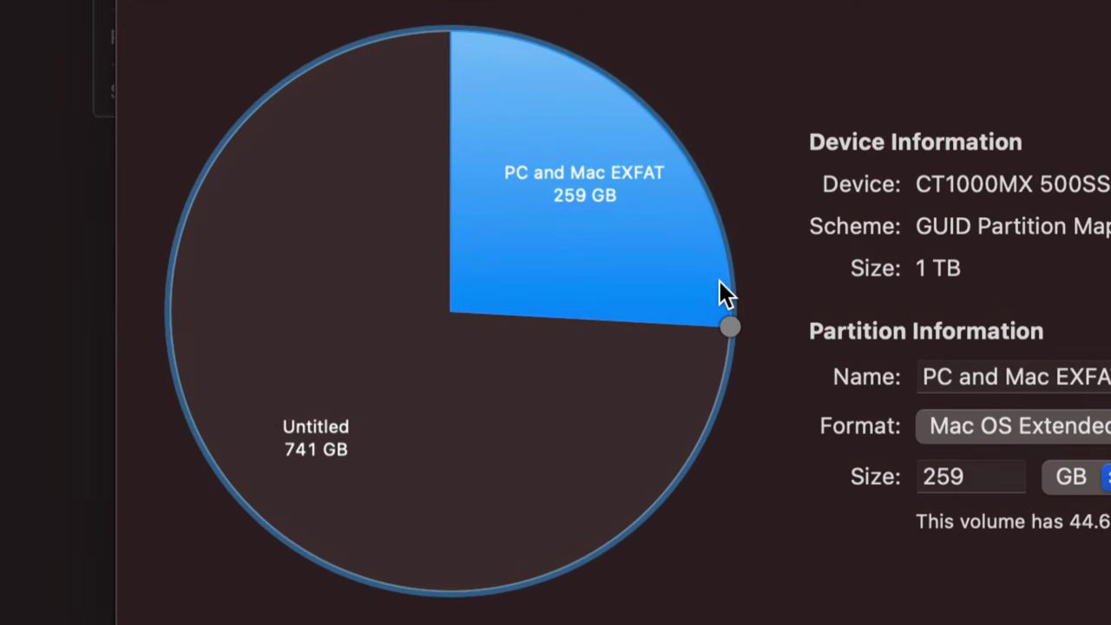
{"action": "left_click_drag", "start_coordinate": [728, 322], "coordinate": [702, 208]}
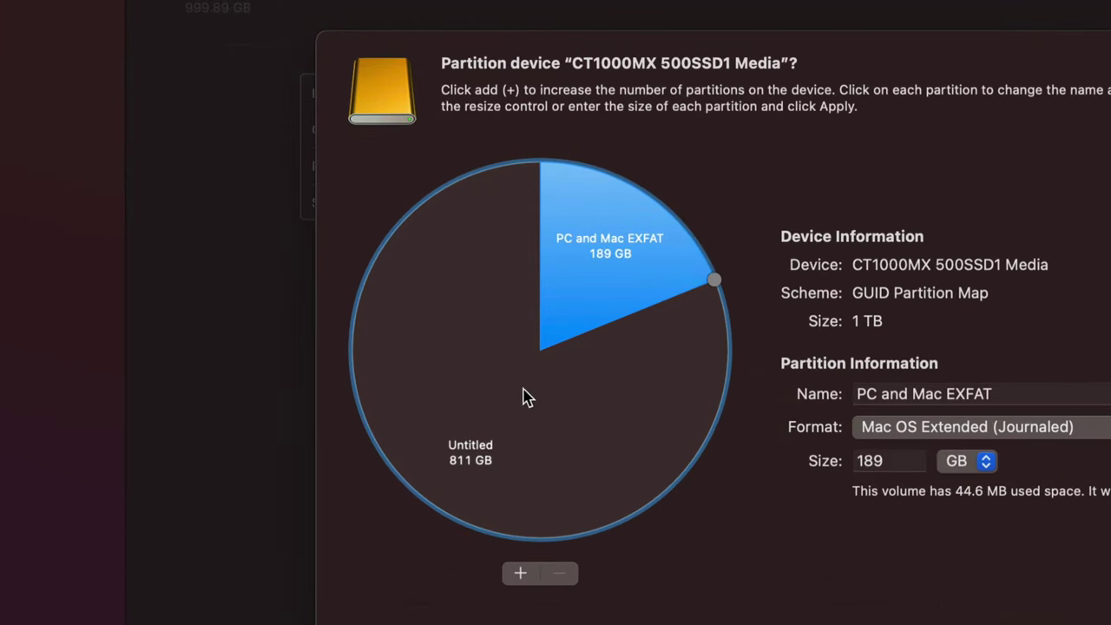
{"action": "left_click", "coordinate": [547, 440]}
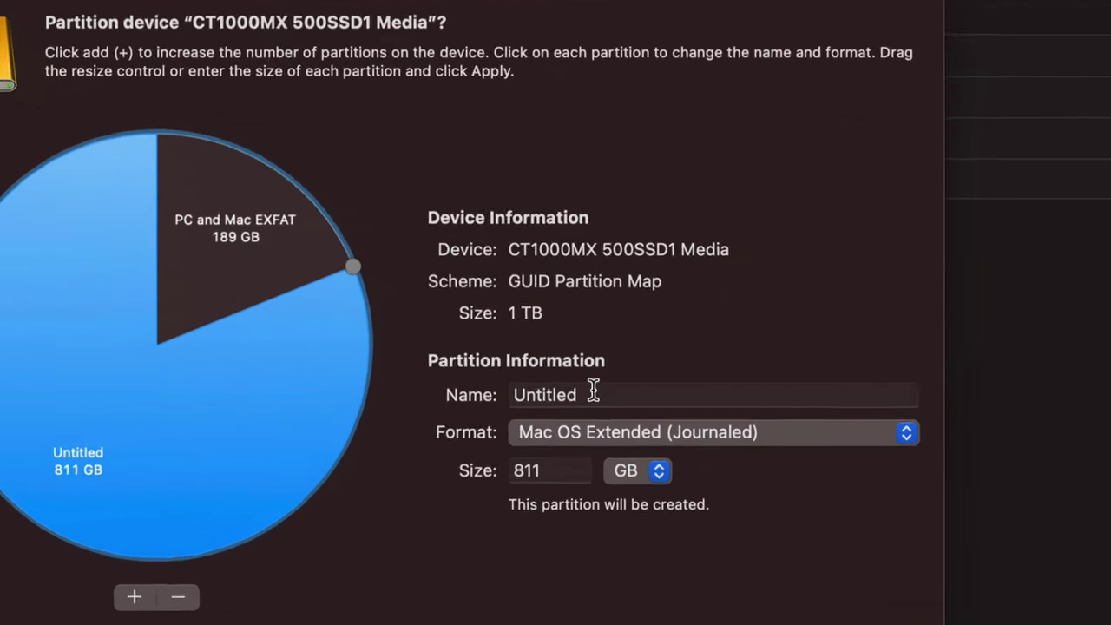
{"action": "double_click", "coordinate": [512, 394]}
{"action": "type", "text": "Time "}
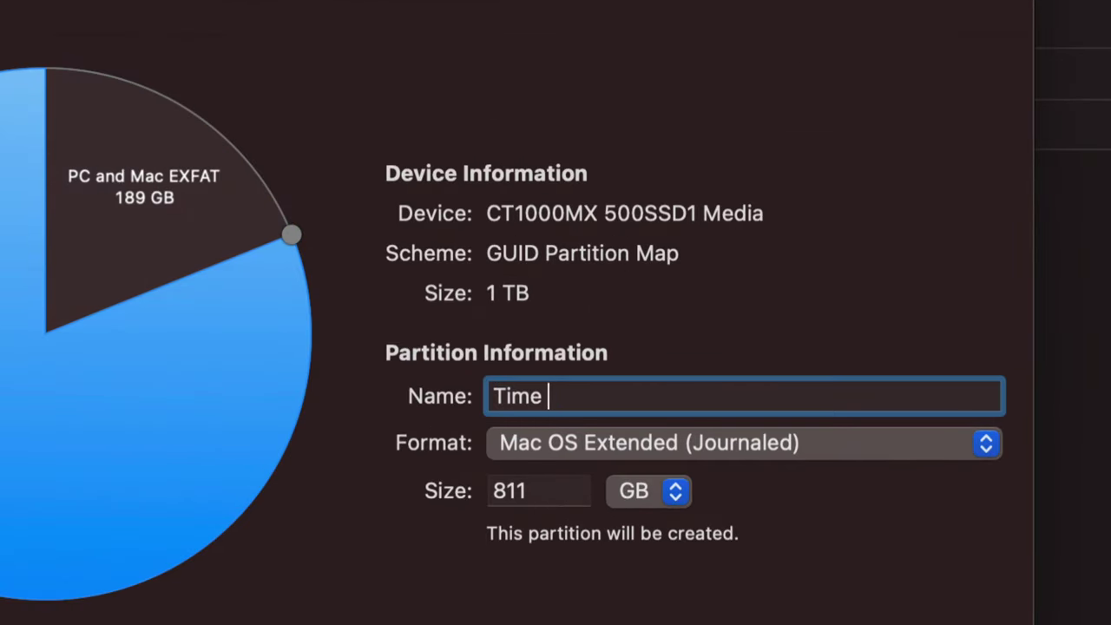
{"action": "type", "text": "Machine"}
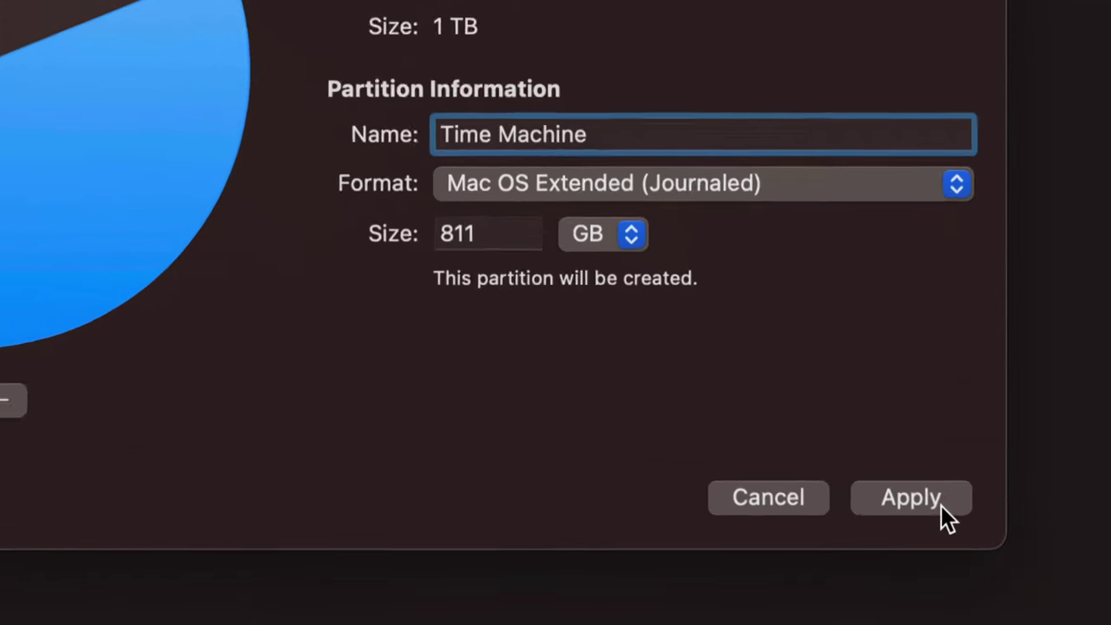
Step: Apply the partition layout to the CT1000MX 500SSD1 Media drive and dismiss the completion report
{"action": "left_click", "coordinate": [940, 505]}
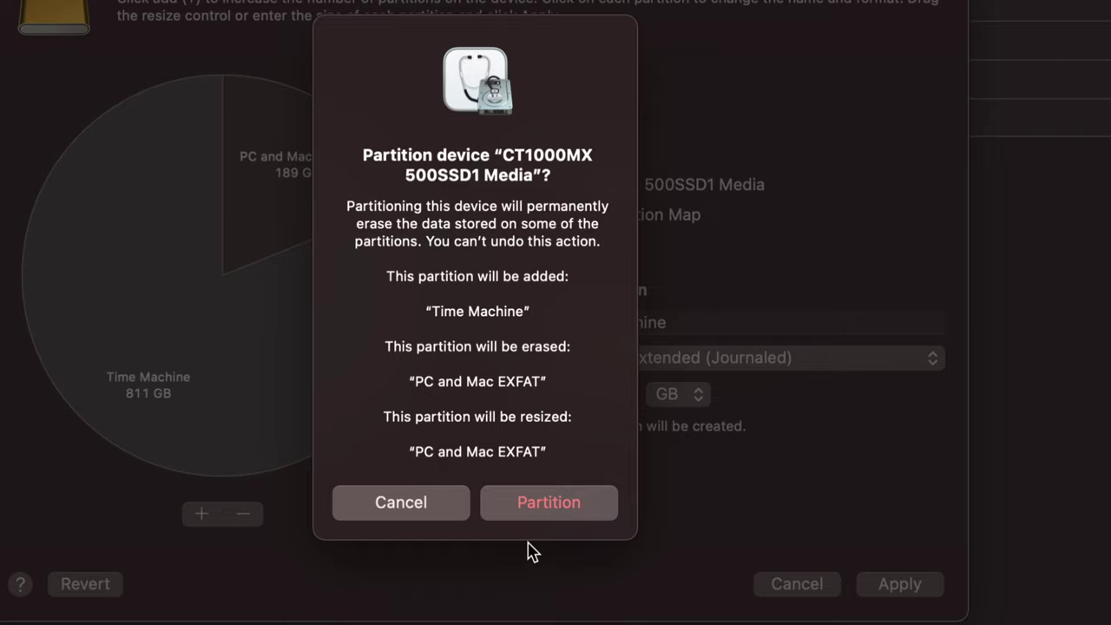
{"action": "left_click", "coordinate": [534, 507]}
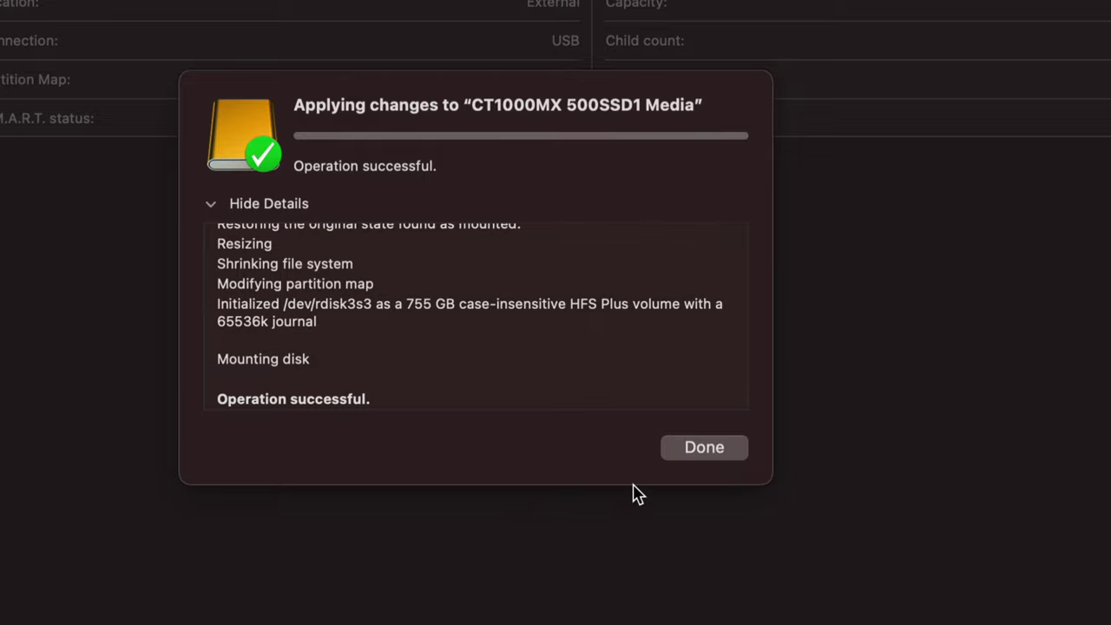
{"action": "left_click", "coordinate": [704, 454]}
{"action": "left_click", "coordinate": [704, 451]}
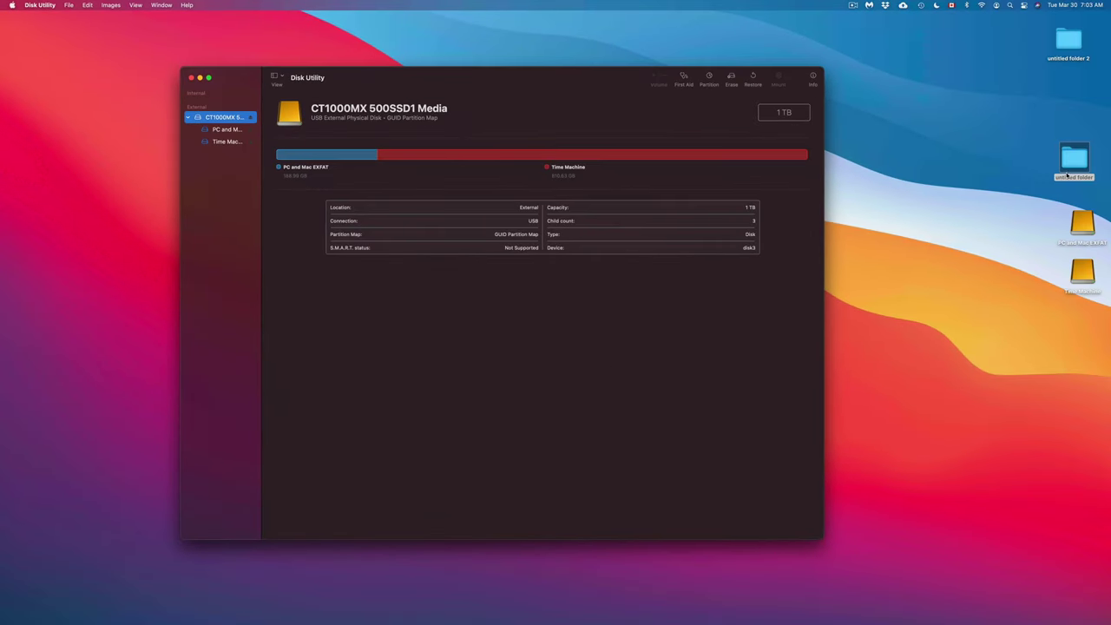
Step: Move the desktop's untitled folder up and place the PC and Mac EXFAT and Time Machine drive icons apart from the folders
{"action": "left_click_drag", "start_coordinate": [1067, 176], "coordinate": [1075, 95]}
{"action": "left_click_drag", "start_coordinate": [1034, 198], "coordinate": [1080, 290]}
{"action": "left_click_drag", "start_coordinate": [1090, 235], "coordinate": [943, 110]}
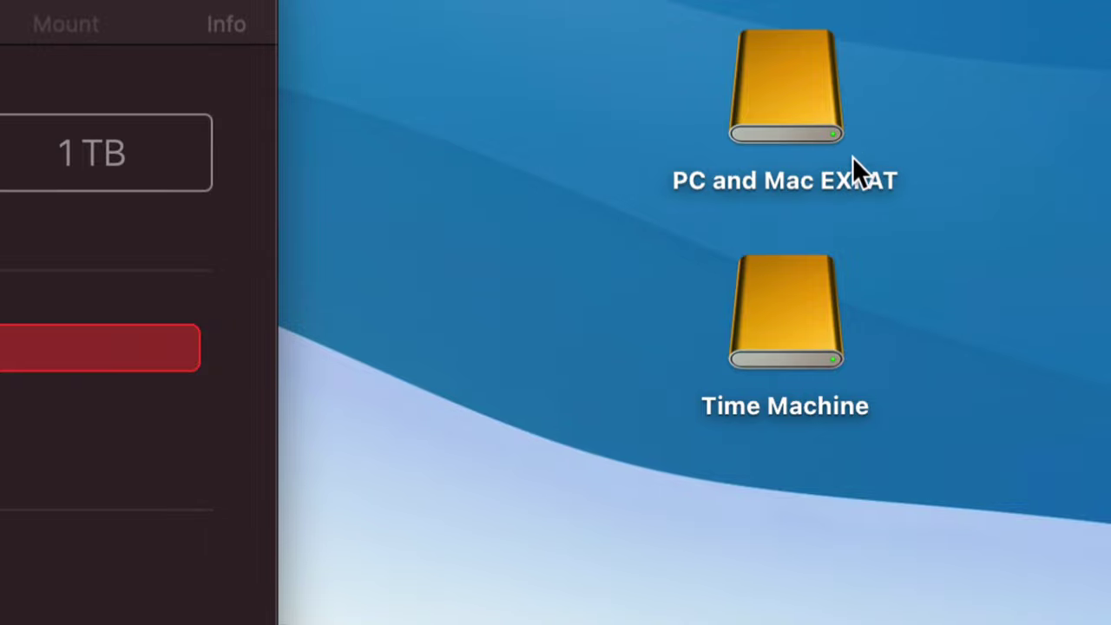
{"action": "left_click_drag", "start_coordinate": [743, 111], "coordinate": [622, 115]}
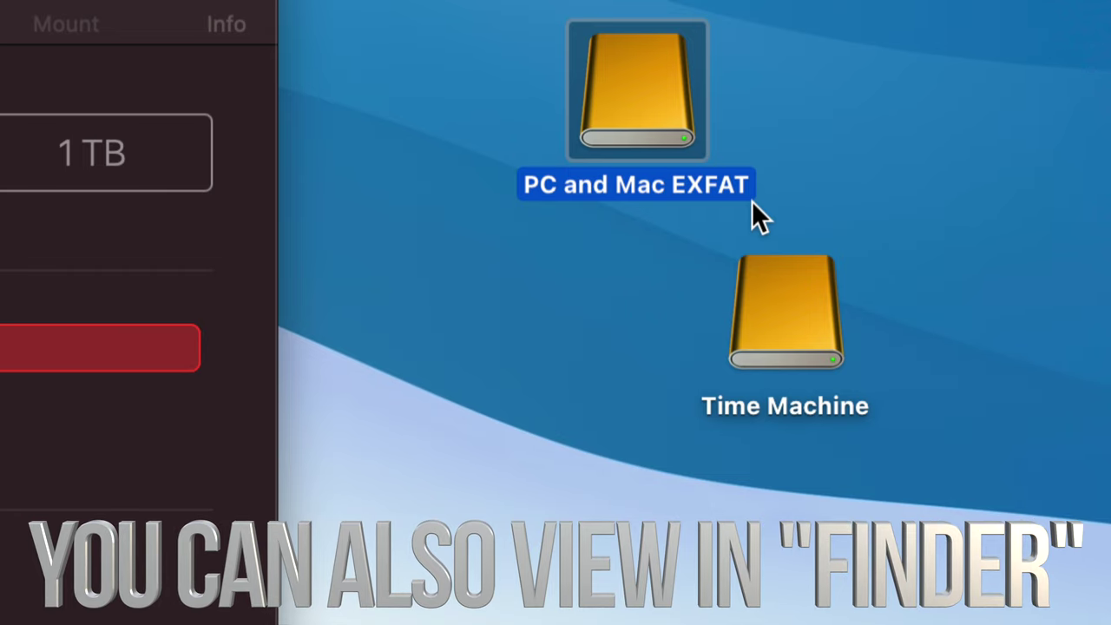
{"action": "left_click_drag", "start_coordinate": [794, 318], "coordinate": [659, 327]}
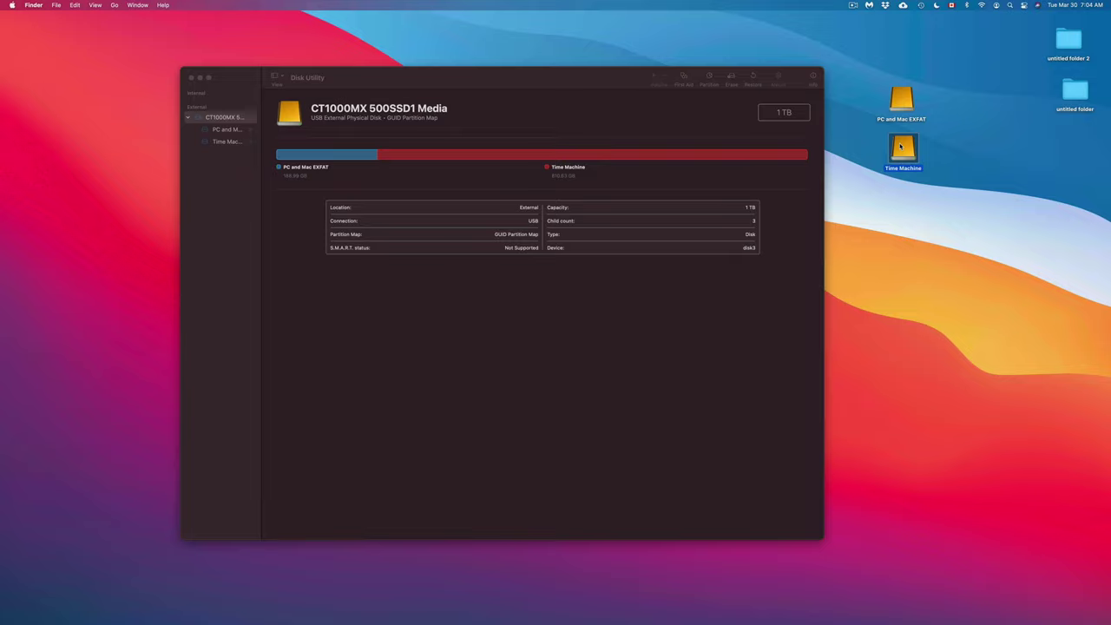
Step: Search for System Preferences to launch it and close the Disk Utility window
{"action": "left_click", "coordinate": [627, 80]}
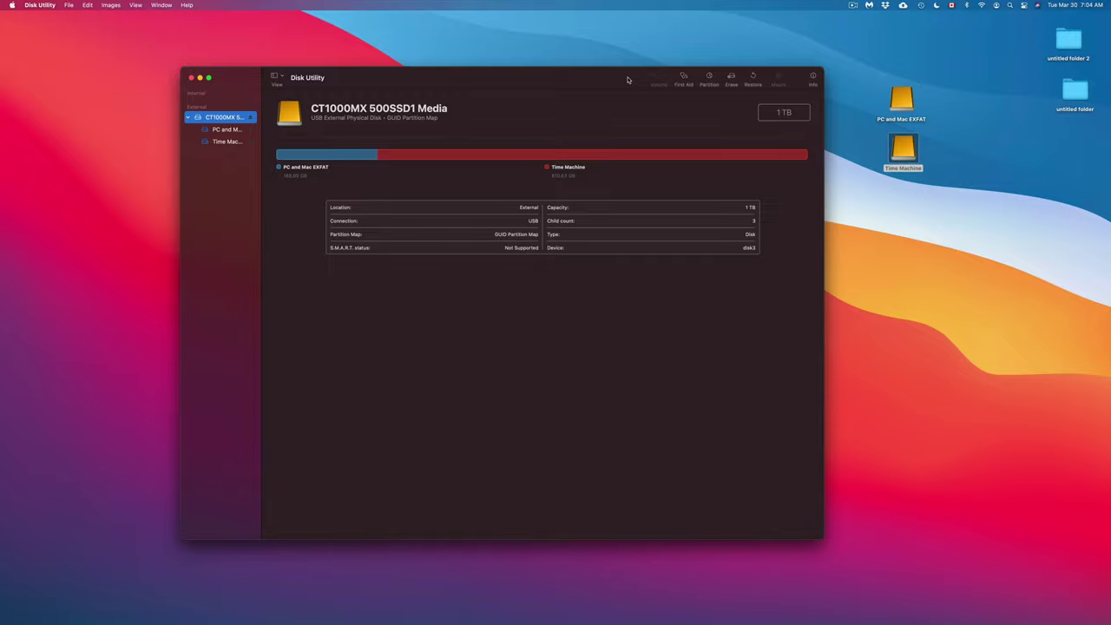
{"action": "mouse_move", "coordinate": [700, 617]}
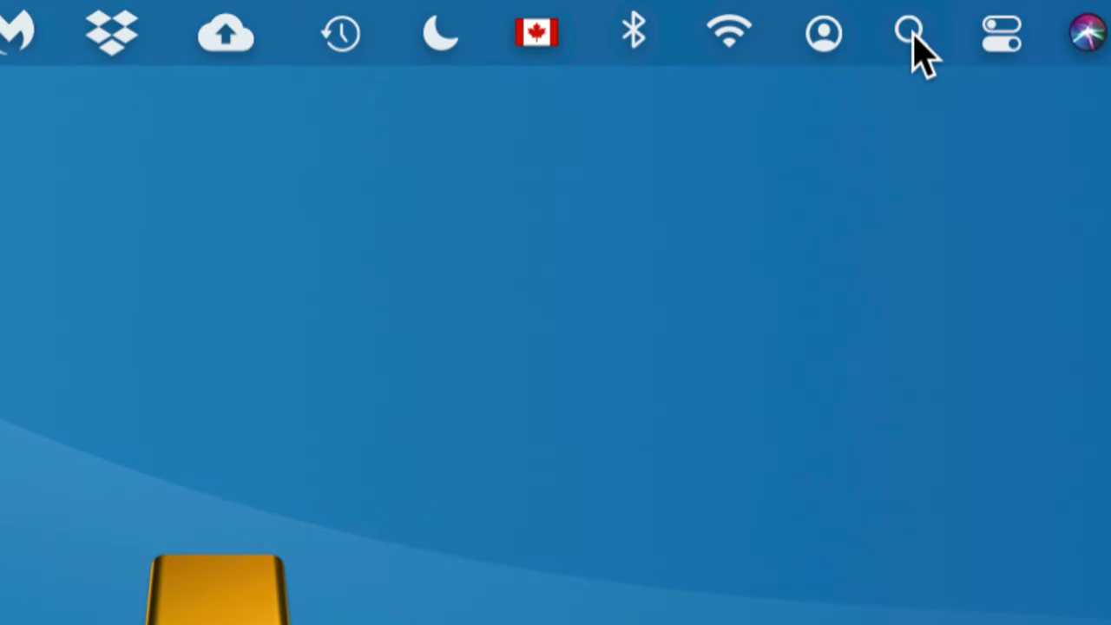
{"action": "left_click", "coordinate": [911, 35]}
{"action": "type", "text": "system prefences"}
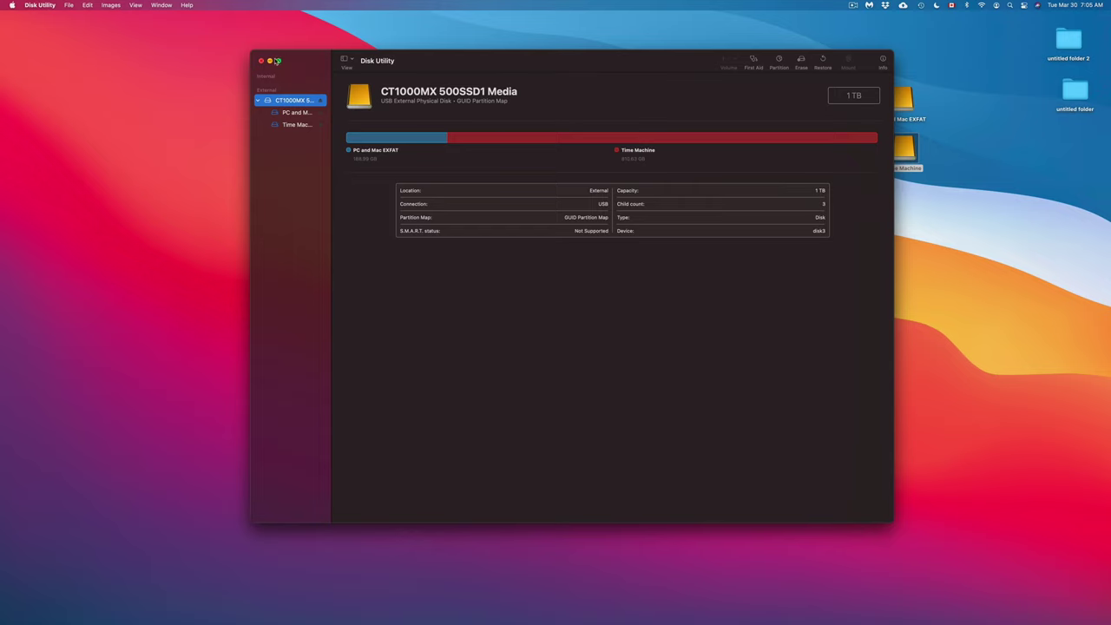
{"action": "left_click", "coordinate": [262, 62]}
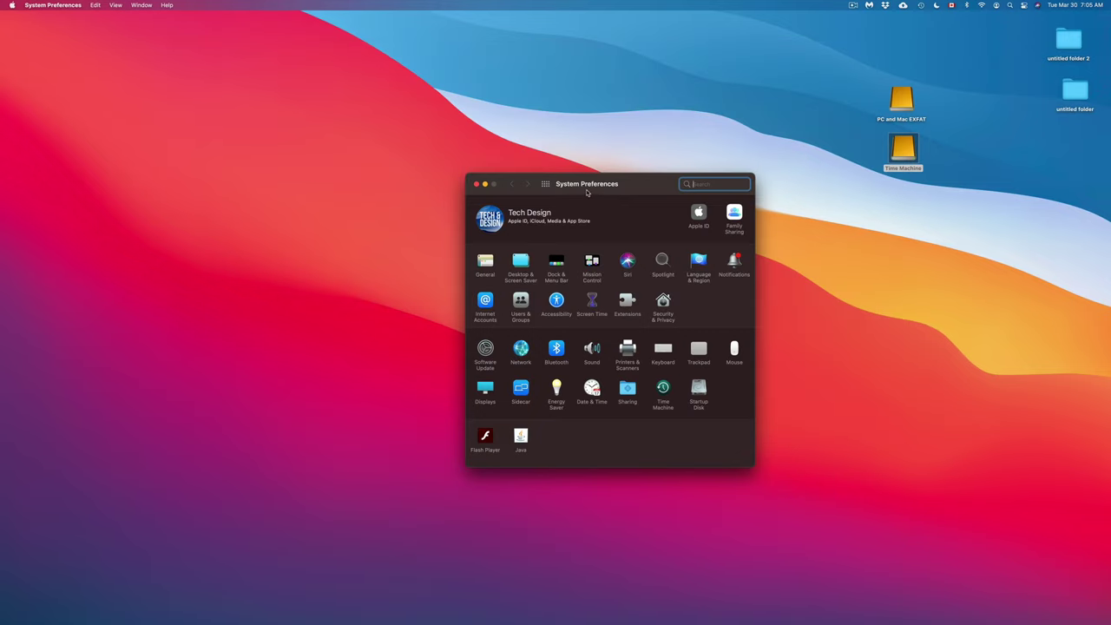
Step: Open the Time Machine preferences and turn off automatic backups
{"action": "left_click_drag", "start_coordinate": [591, 192], "coordinate": [573, 193]}
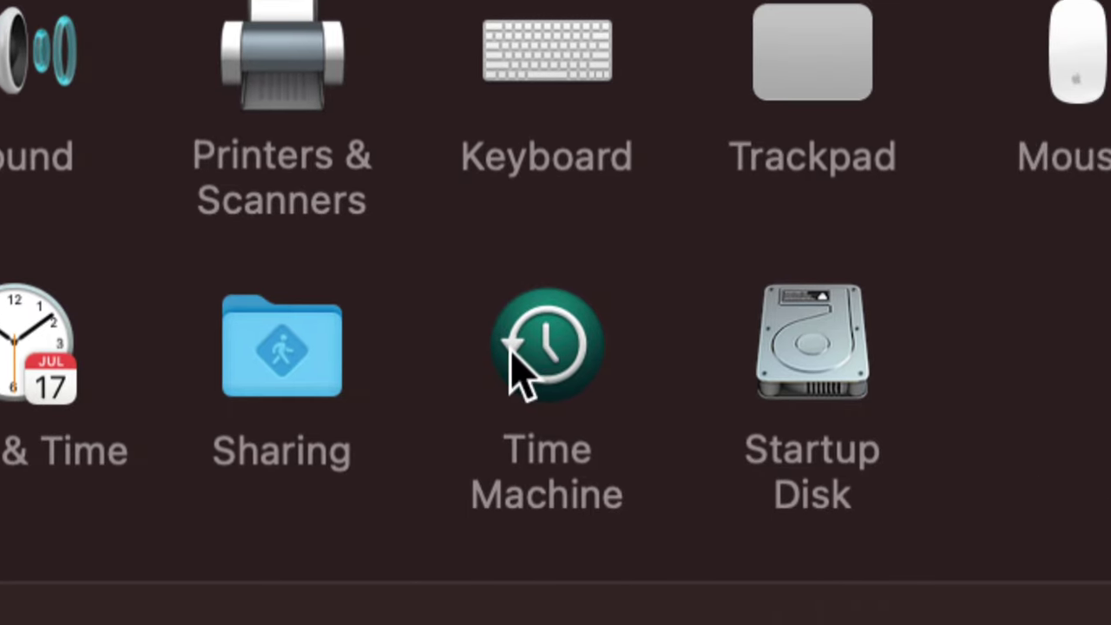
{"action": "left_click", "coordinate": [563, 349]}
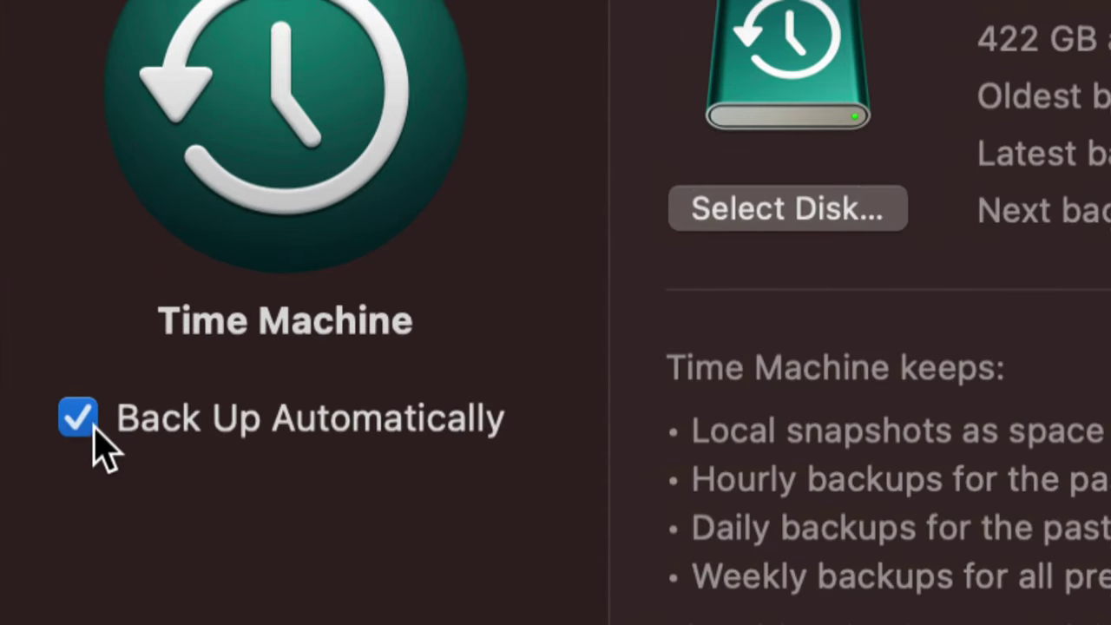
{"action": "left_click", "coordinate": [80, 421]}
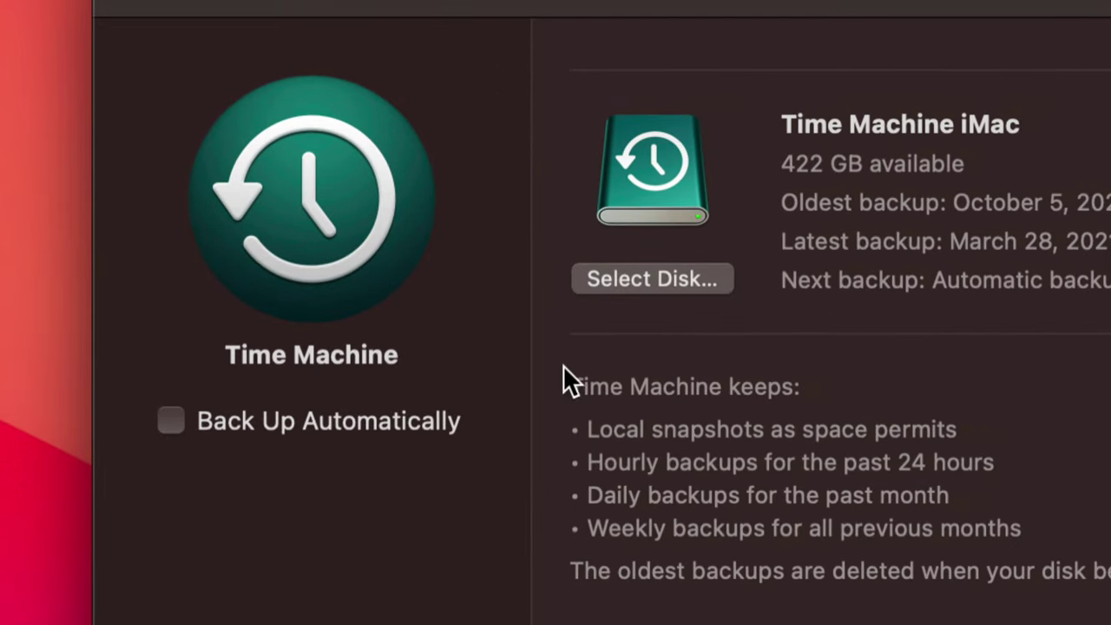
Step: Add the 811 GB Time Machine disk for backups alongside Time Machine iMac, and turn on automatic backups
{"action": "left_click", "coordinate": [634, 277]}
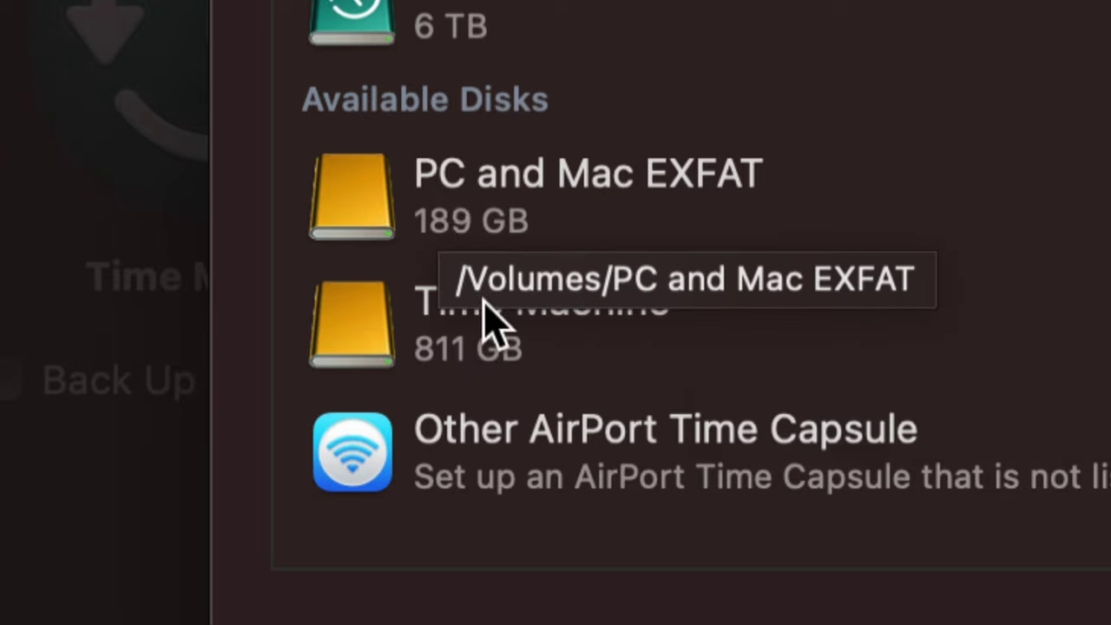
{"action": "left_click", "coordinate": [571, 317]}
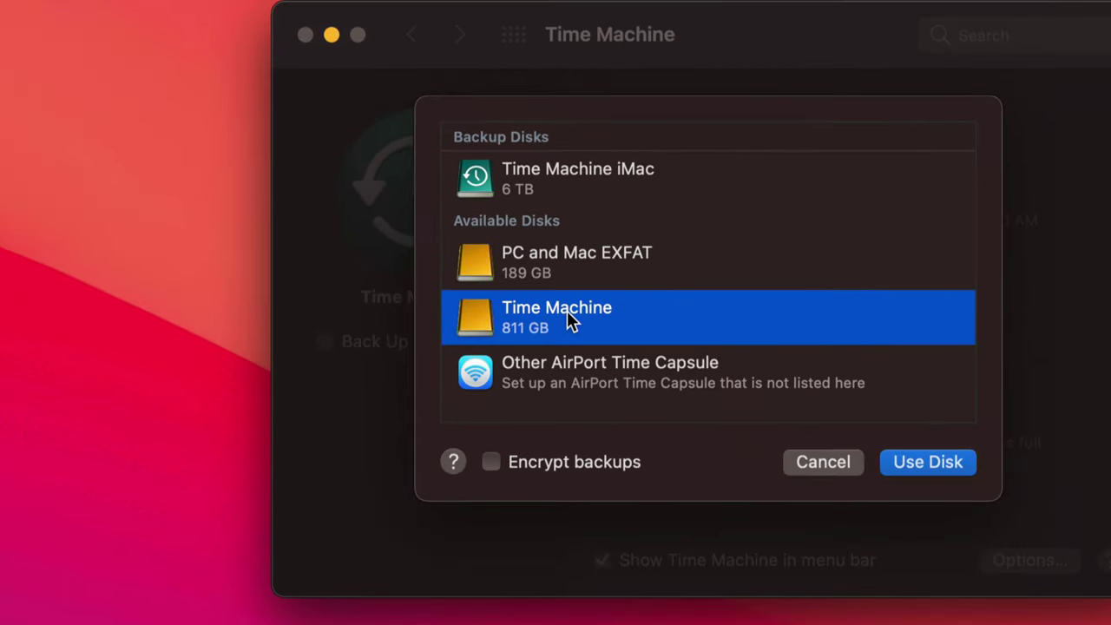
{"action": "left_click", "coordinate": [927, 466]}
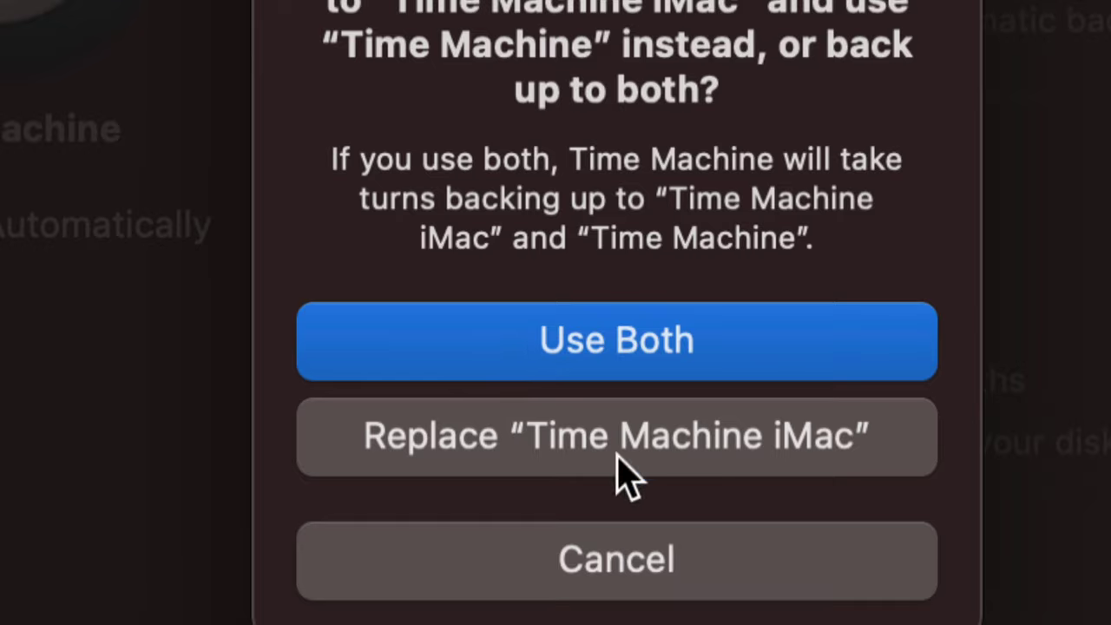
{"action": "left_click", "coordinate": [581, 338]}
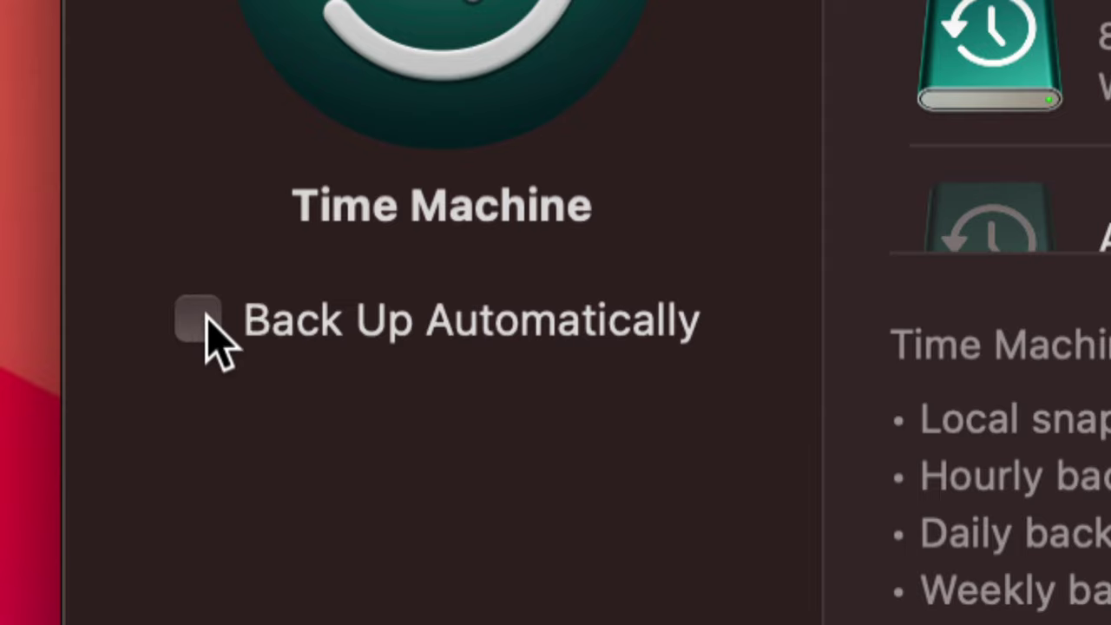
{"action": "left_click", "coordinate": [201, 318]}
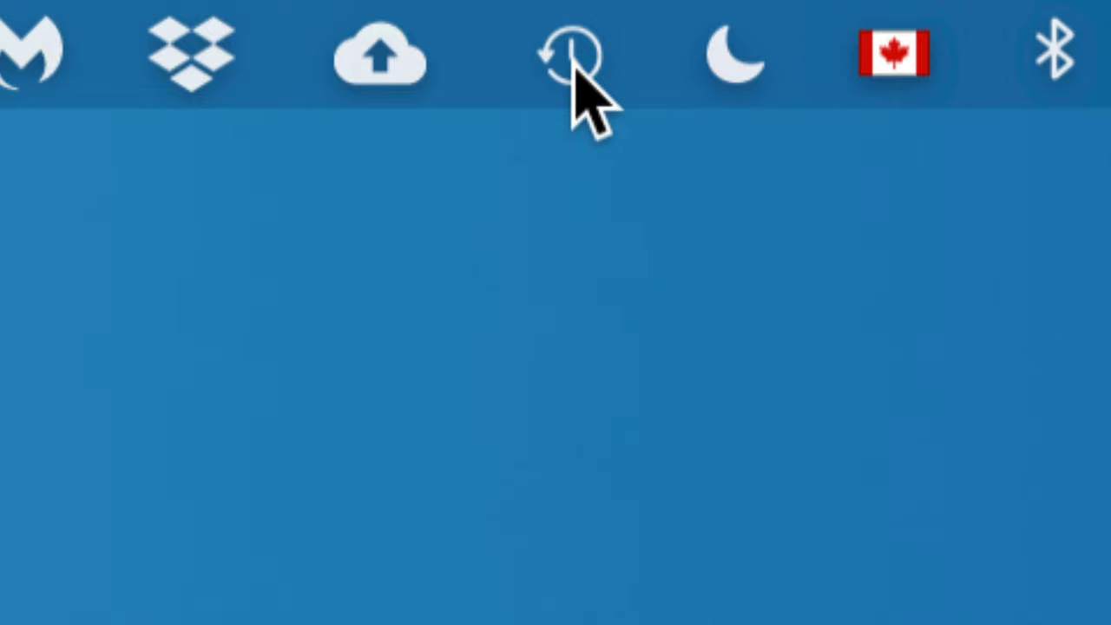
Step: View the Time Machine menu bar status, and place the Time Machine drive icon beside the PC and Mac EXFAT icon on the desktop
{"action": "left_click", "coordinate": [570, 68]}
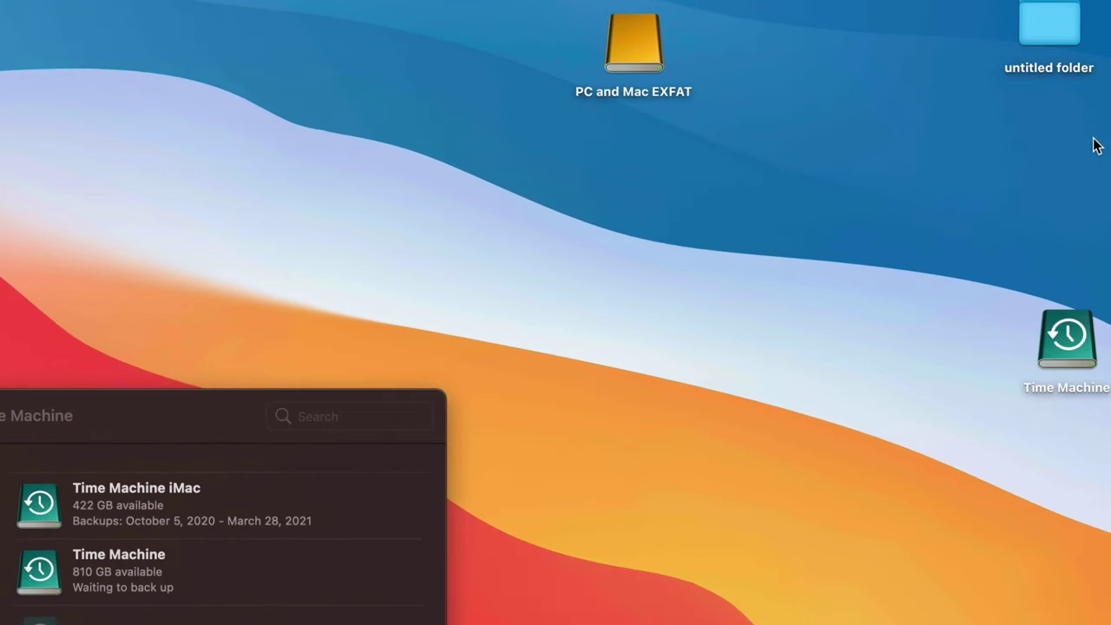
{"action": "left_click_drag", "start_coordinate": [1056, 338], "coordinate": [646, 158]}
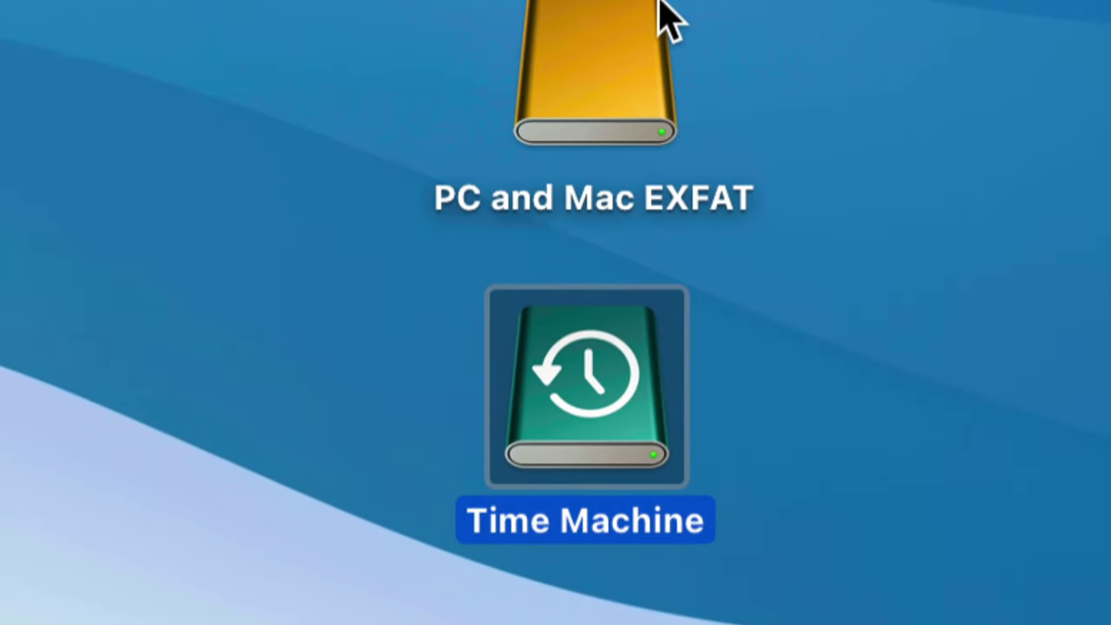
{"action": "left_click", "coordinate": [703, 34]}
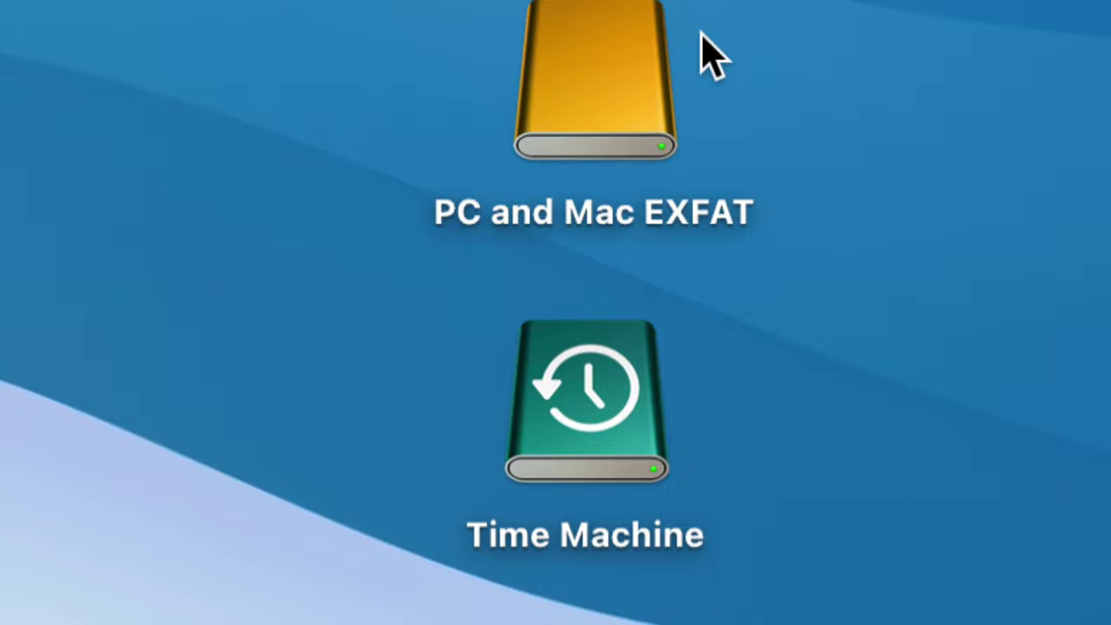
{"action": "left_click", "coordinate": [647, 94]}
{"action": "left_click_drag", "start_coordinate": [642, 92], "coordinate": [352, 237]}
{"action": "left_click_drag", "start_coordinate": [620, 405], "coordinate": [739, 231]}
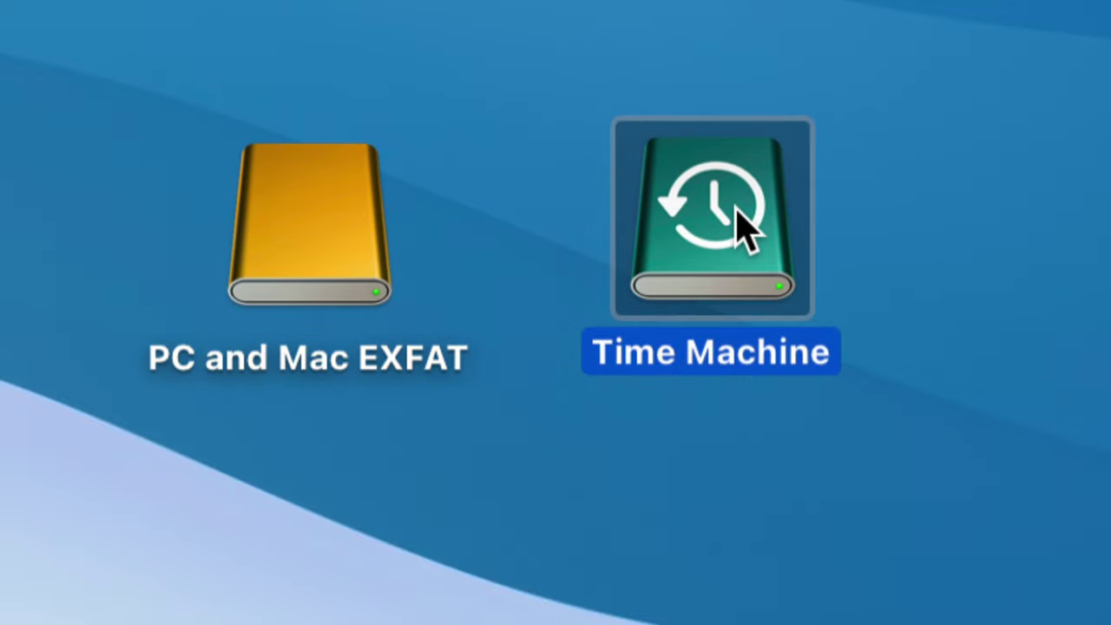
{"action": "left_click_drag", "start_coordinate": [381, 208], "coordinate": [272, 322]}
{"action": "left_click_drag", "start_coordinate": [739, 214], "coordinate": [755, 278]}
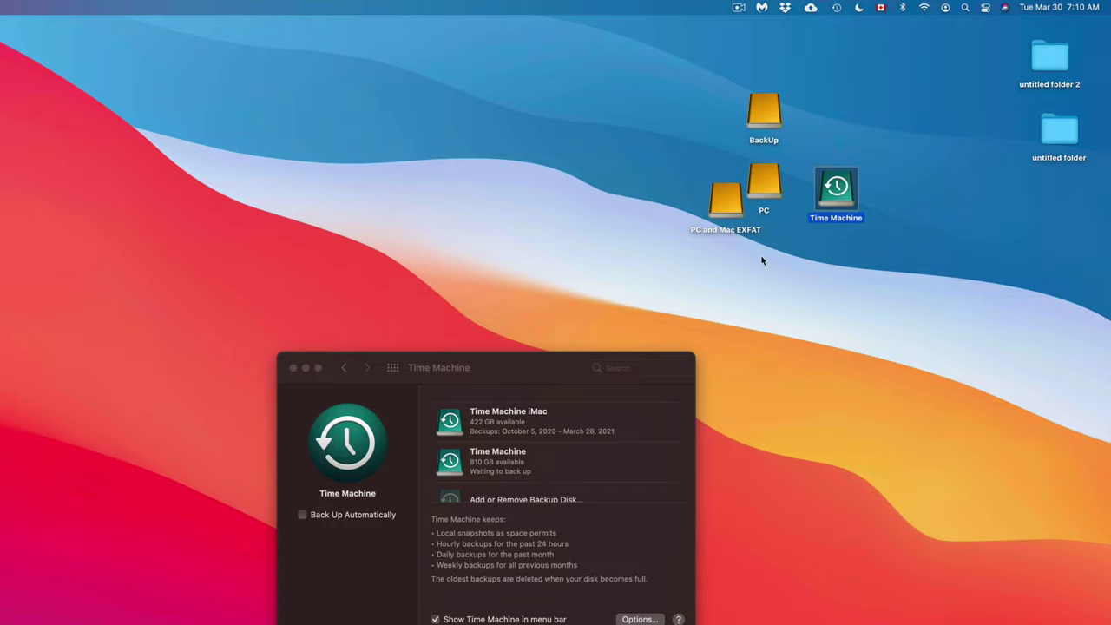
Step: Centre the Time Machine preferences window, and move the four grouped drive icons to its left and the Time Machine iMac icon to its upper right
{"action": "left_click_drag", "start_coordinate": [493, 367], "coordinate": [477, 189]}
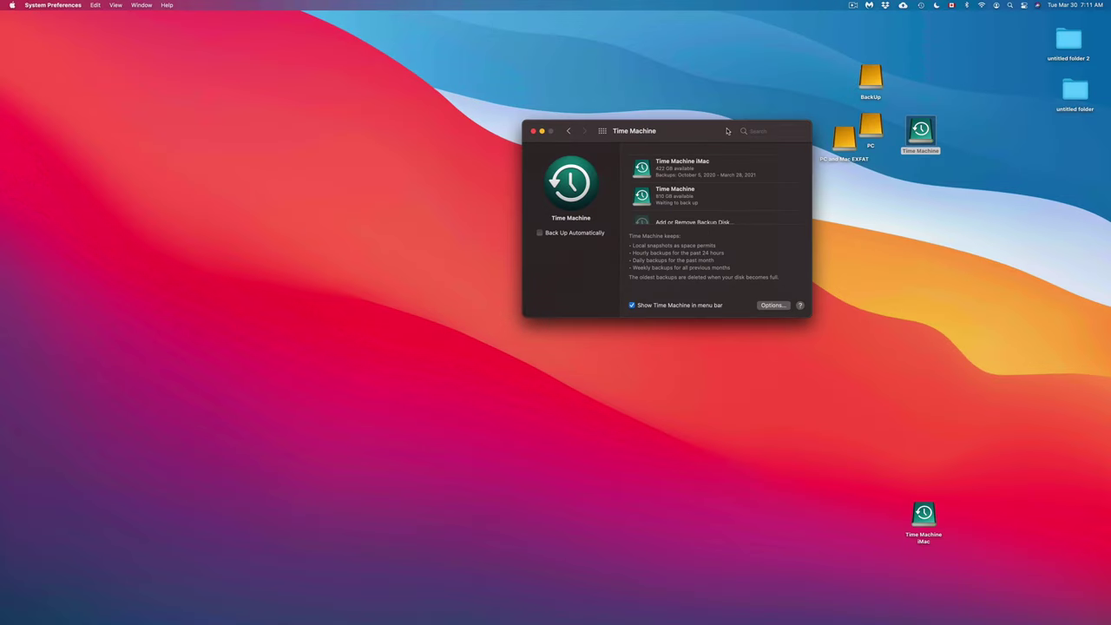
{"action": "left_click_drag", "start_coordinate": [477, 186], "coordinate": [300, 262]}
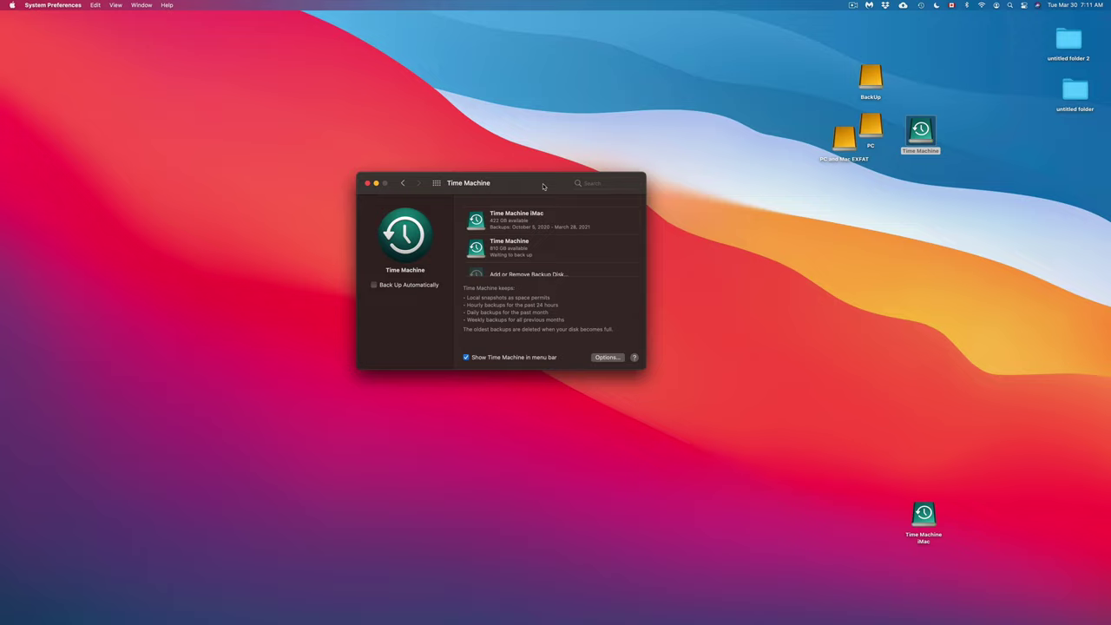
{"action": "left_click_drag", "start_coordinate": [984, 54], "coordinate": [843, 191]}
{"action": "left_click_drag", "start_coordinate": [848, 149], "coordinate": [118, 222]}
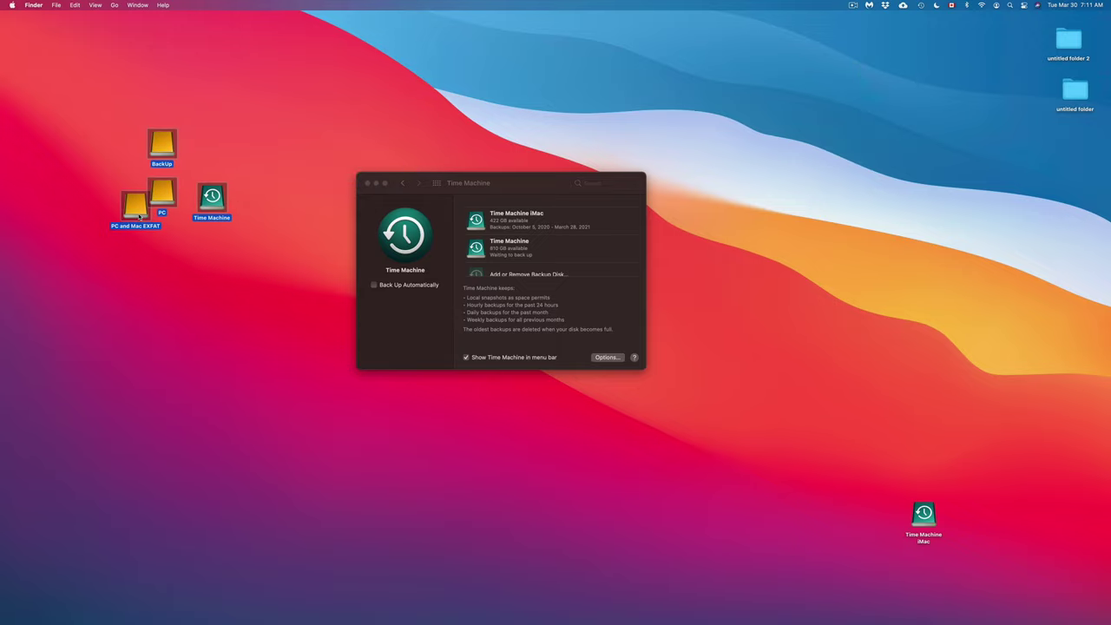
{"action": "left_click_drag", "start_coordinate": [922, 519], "coordinate": [877, 71]}
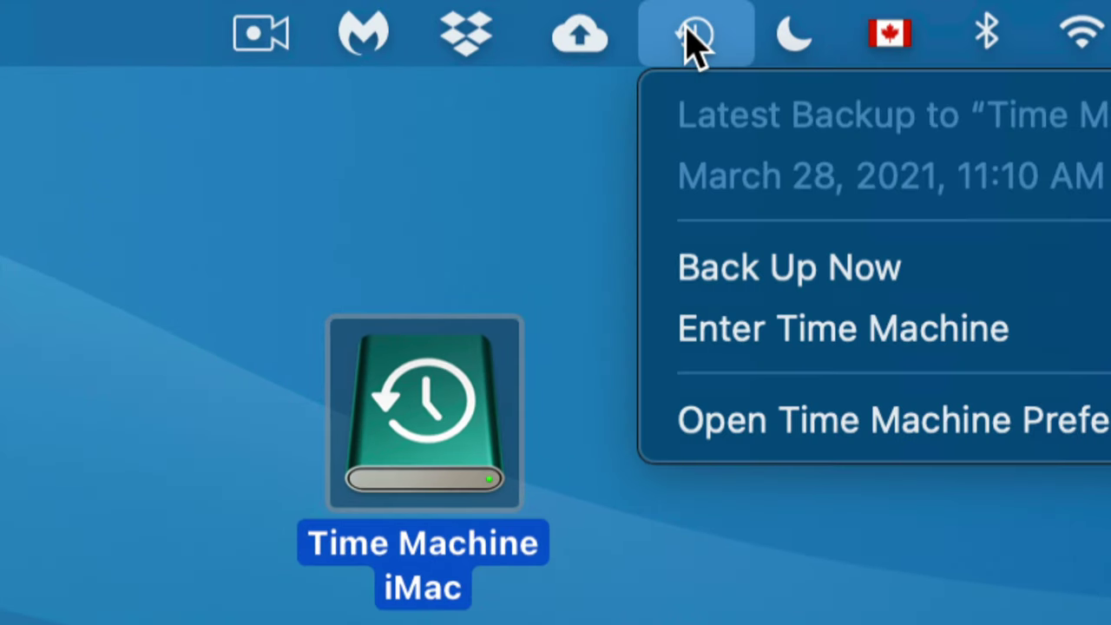
Step: Enter Time Machine, go back to the Friday, December 4, 2020 backup, and restore the desktop screenshot from that day
{"action": "left_click", "coordinate": [678, 19]}
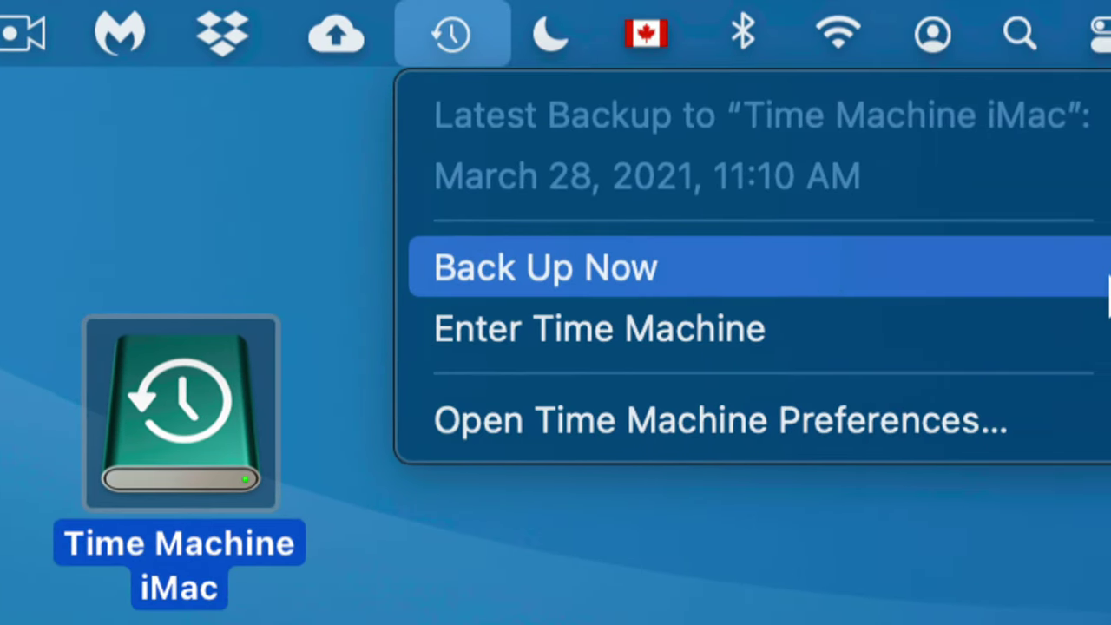
{"action": "left_click", "coordinate": [708, 340]}
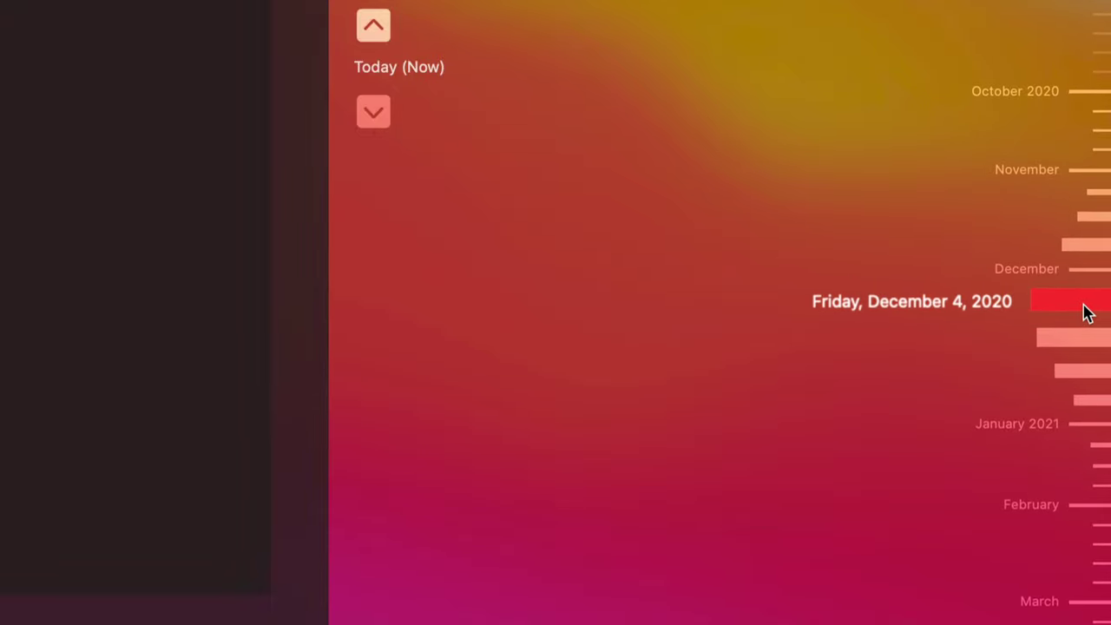
{"action": "left_click", "coordinate": [1087, 313]}
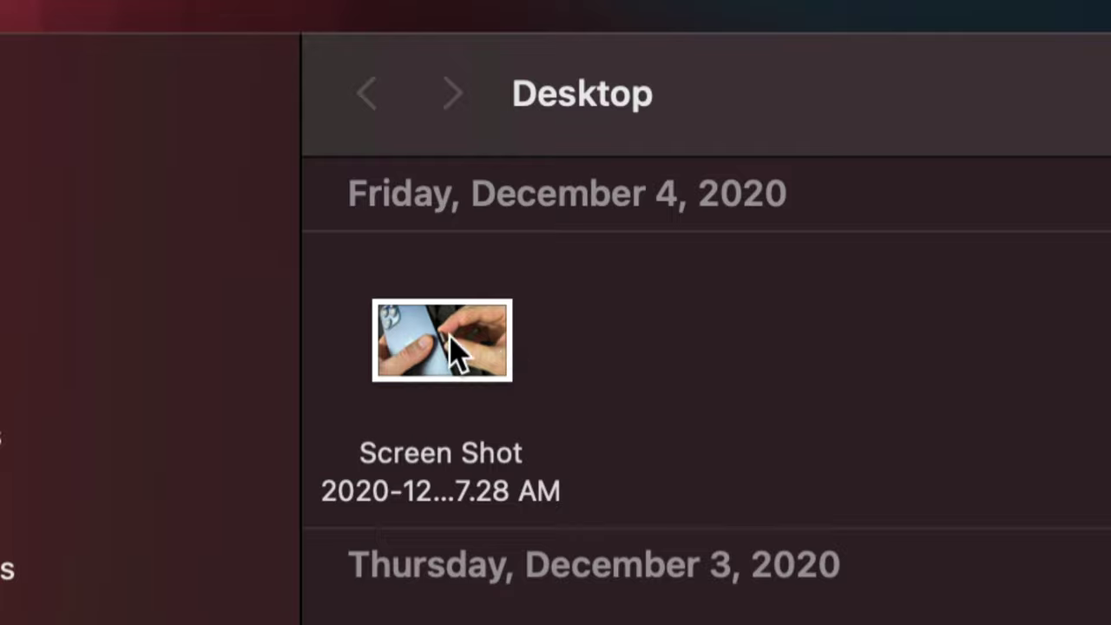
{"action": "left_click", "coordinate": [475, 346]}
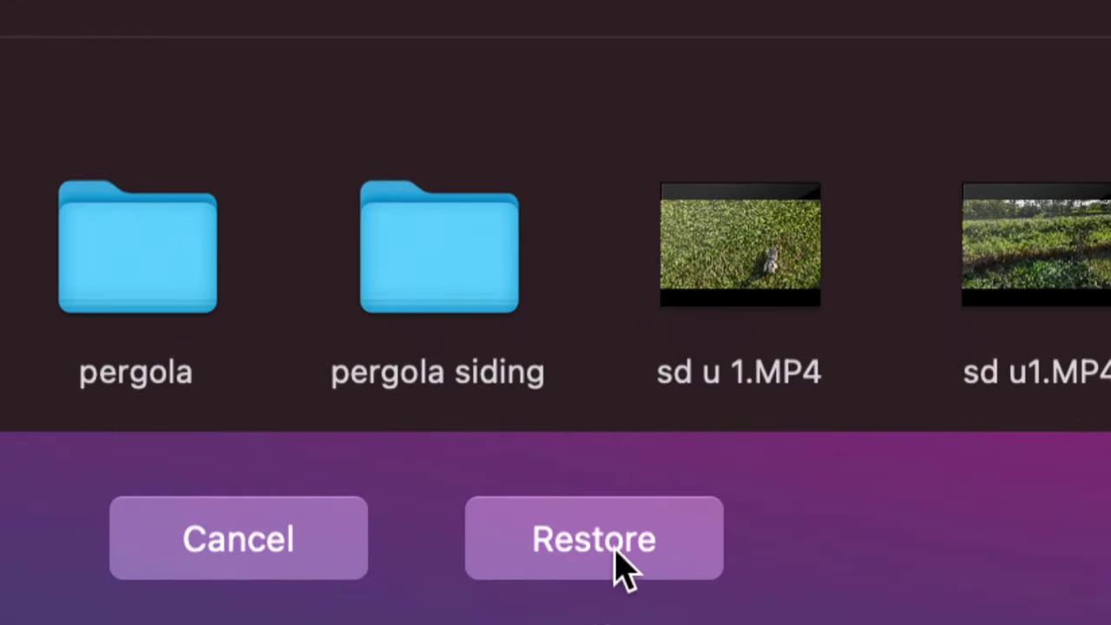
{"action": "left_click", "coordinate": [646, 550]}
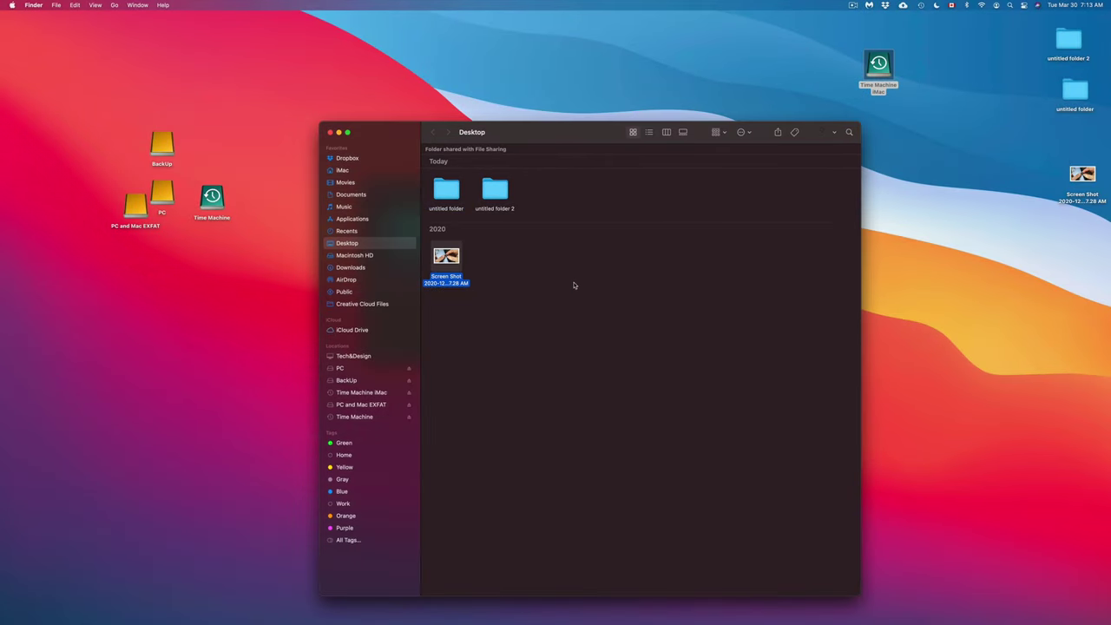
Step: Move the restored screenshot beside the untitled folders on the desktop, and put it in the Trash
{"action": "left_click", "coordinate": [1095, 192]}
{"action": "left_click_drag", "start_coordinate": [1086, 173], "coordinate": [1023, 158]}
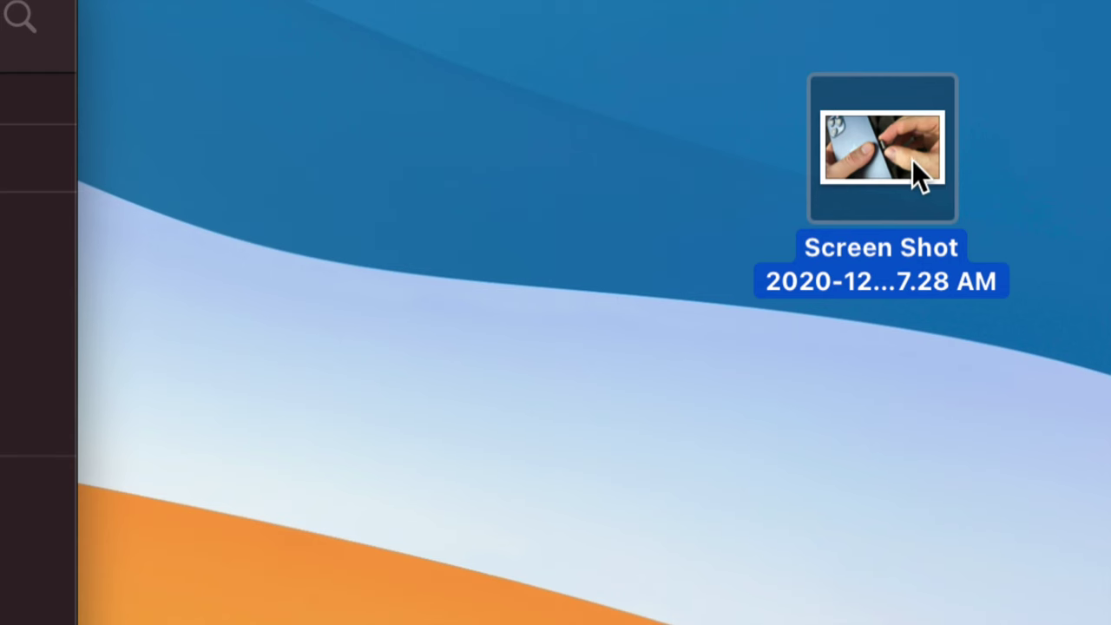
{"action": "left_click_drag", "start_coordinate": [914, 162], "coordinate": [777, 205]}
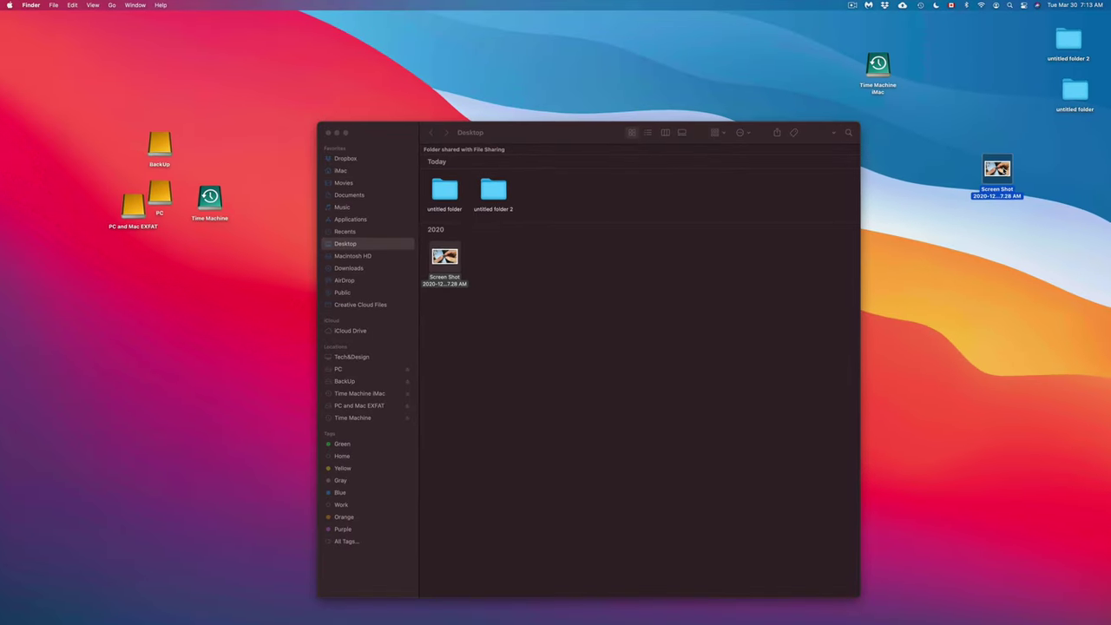
{"action": "left_click_drag", "start_coordinate": [997, 169], "coordinate": [987, 99]}
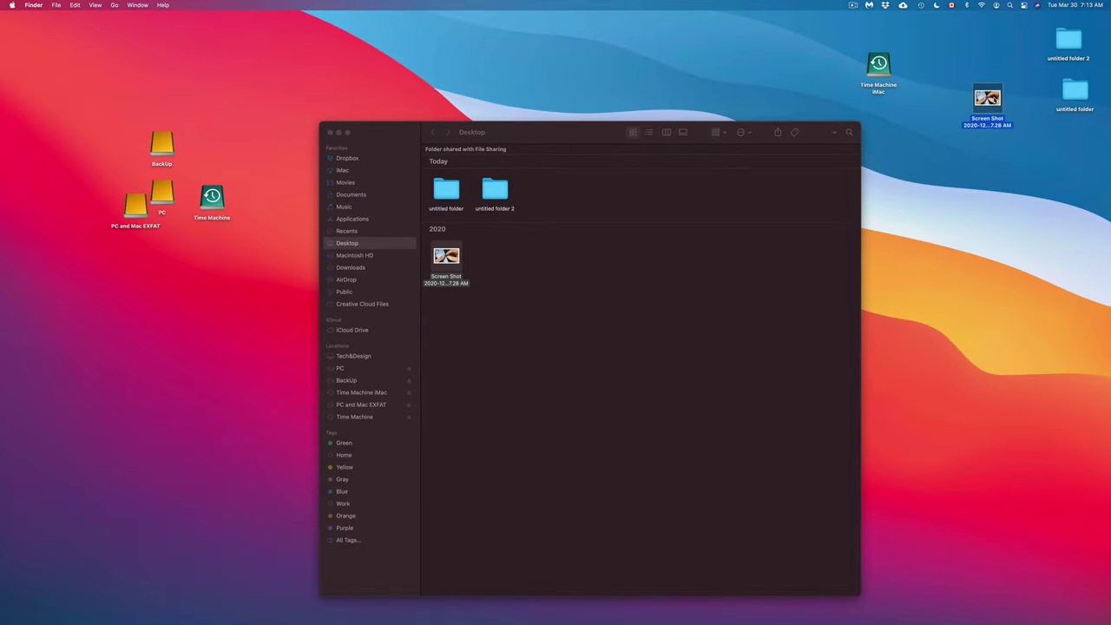
{"action": "key", "text": "super+BackSpace"}
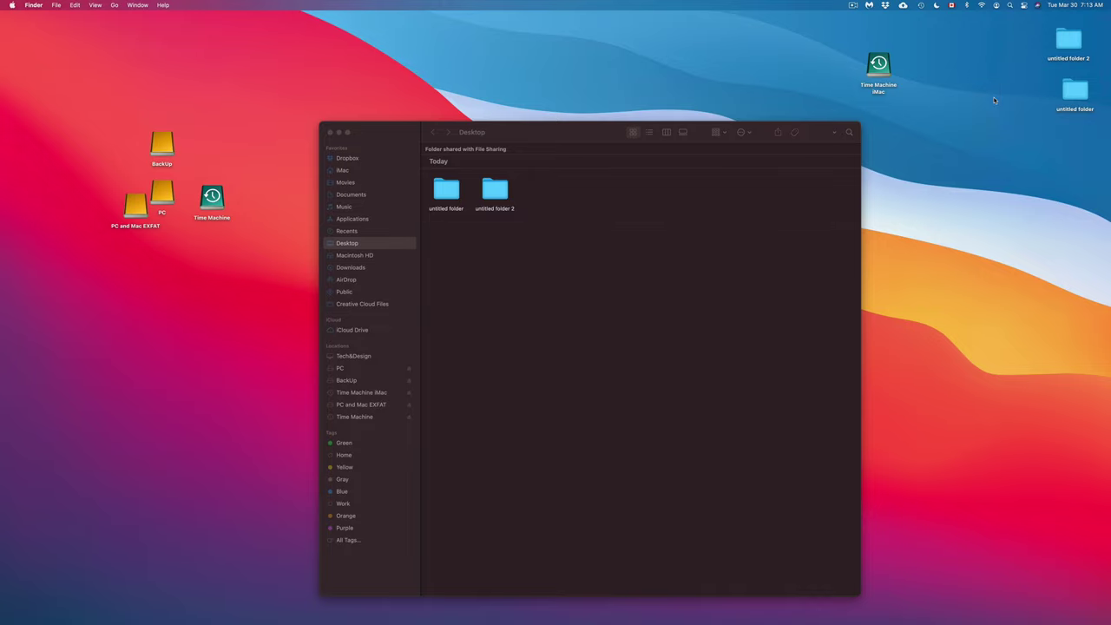
{"action": "left_click_drag", "start_coordinate": [562, 146], "coordinate": [636, 141]}
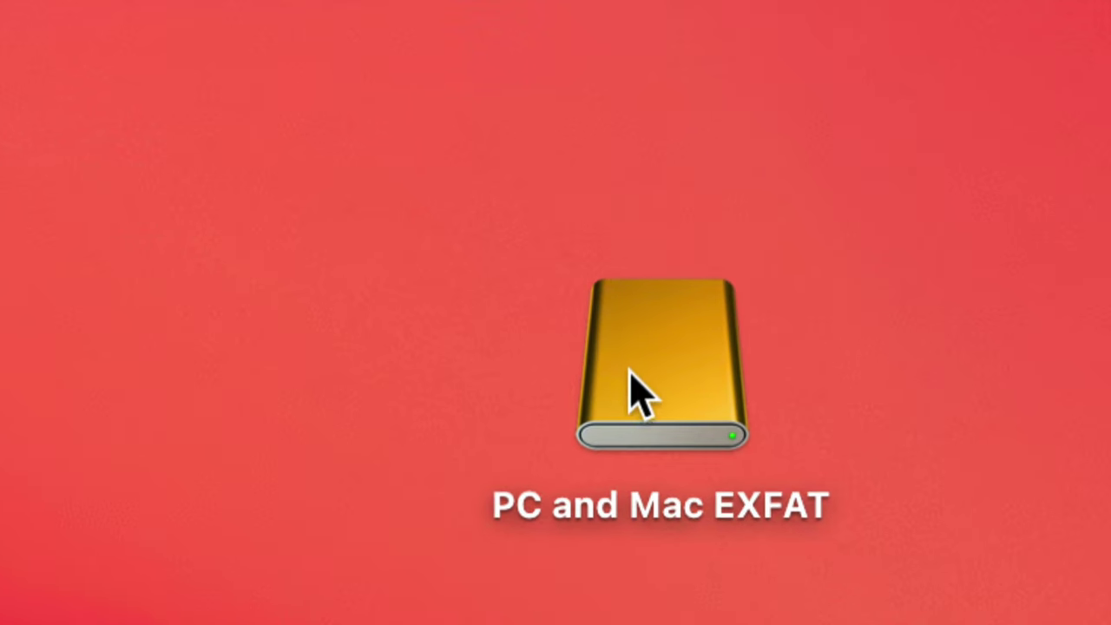
Step: Create a new untitled folder on the PC and Mac EXFAT drive, close its window, and place the drive icon right of the Time Machine icon
{"action": "left_click", "coordinate": [628, 369]}
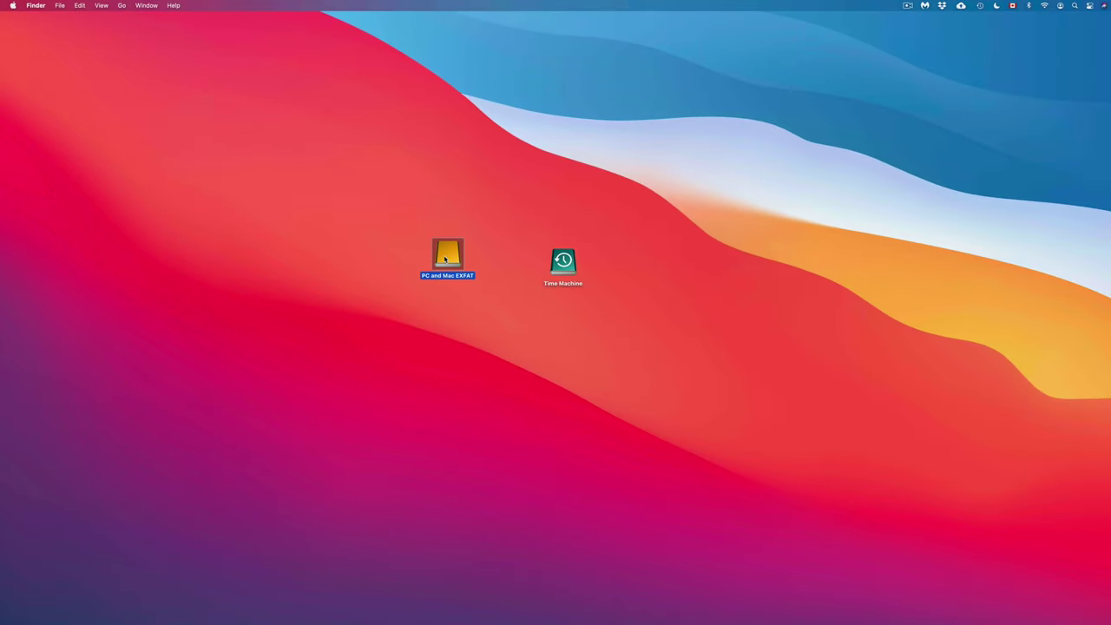
{"action": "double_click", "coordinate": [435, 258]}
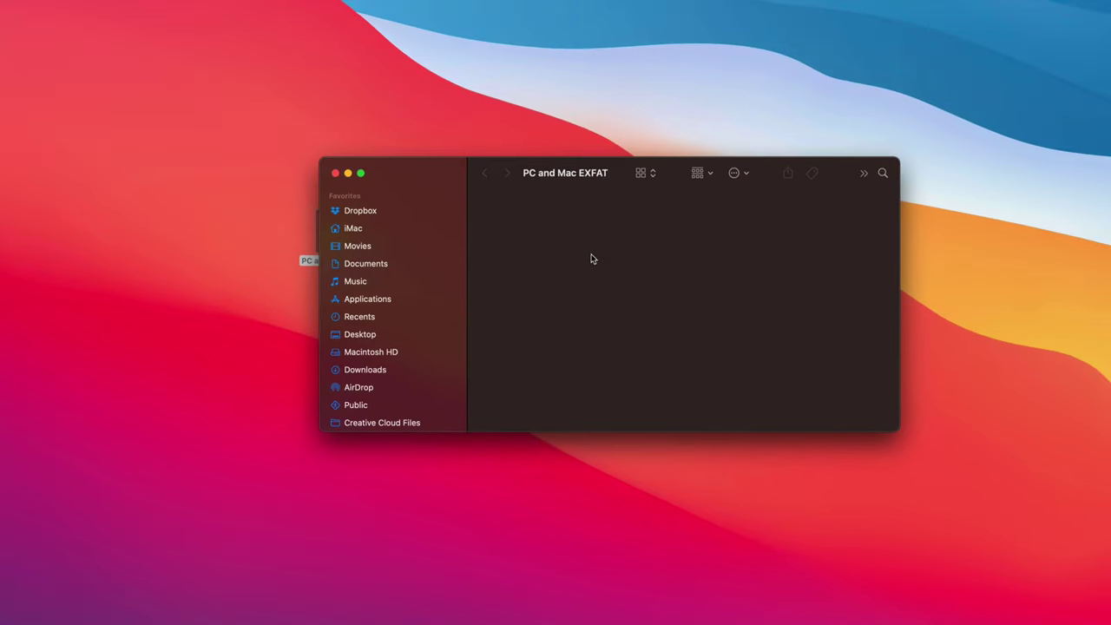
{"action": "right_click", "coordinate": [566, 257]}
{"action": "left_click", "coordinate": [607, 262]}
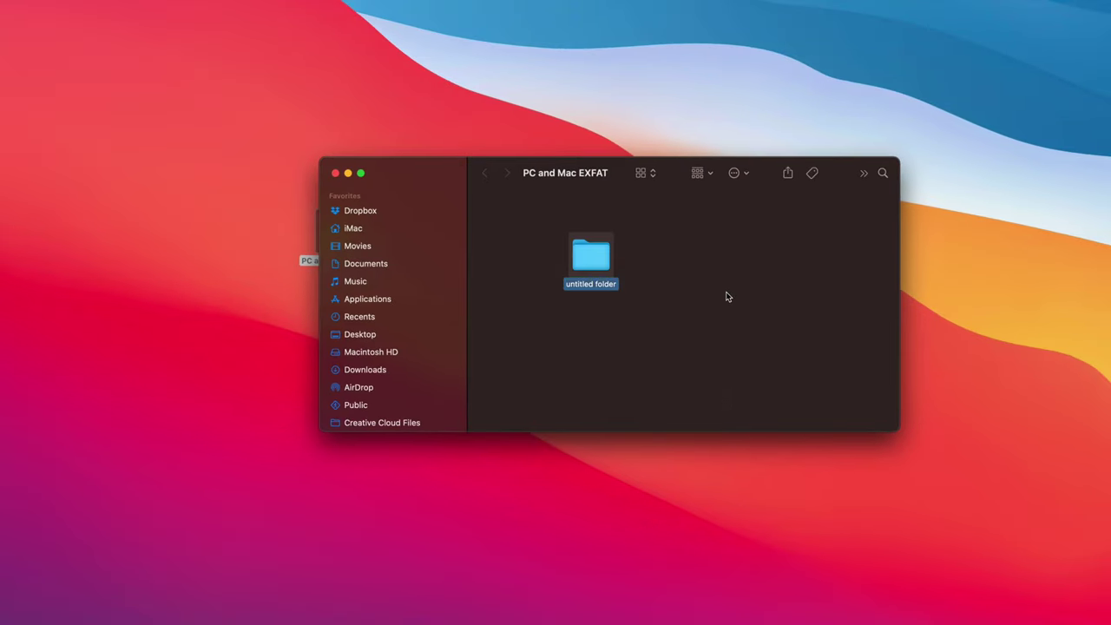
{"action": "left_click", "coordinate": [723, 295]}
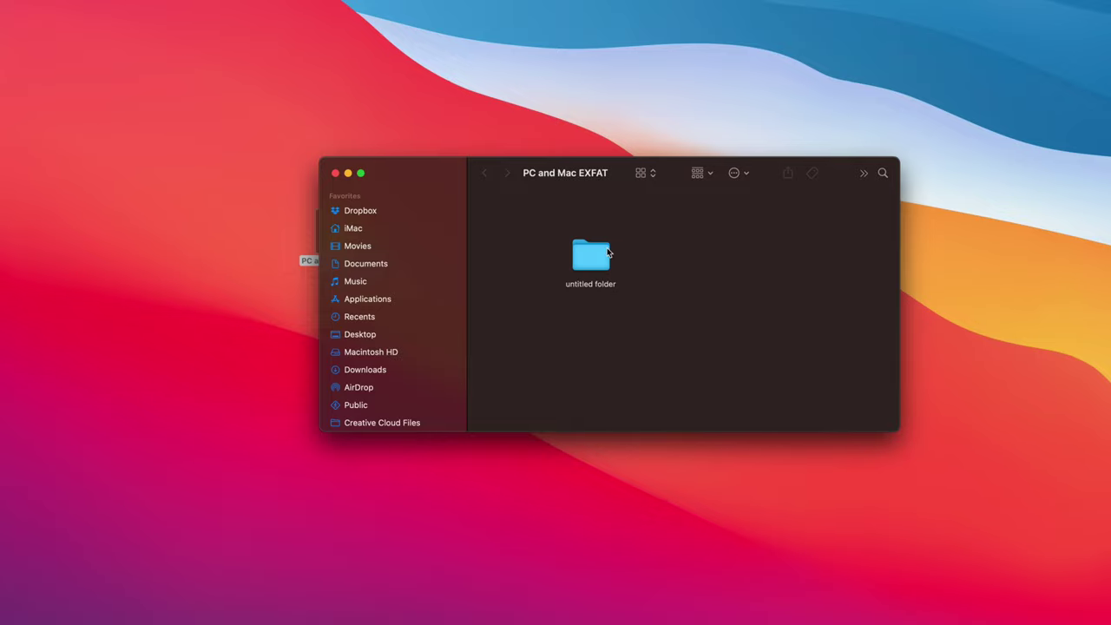
{"action": "left_click", "coordinate": [335, 173]}
{"action": "left_click_drag", "start_coordinate": [355, 218], "coordinate": [581, 242]}
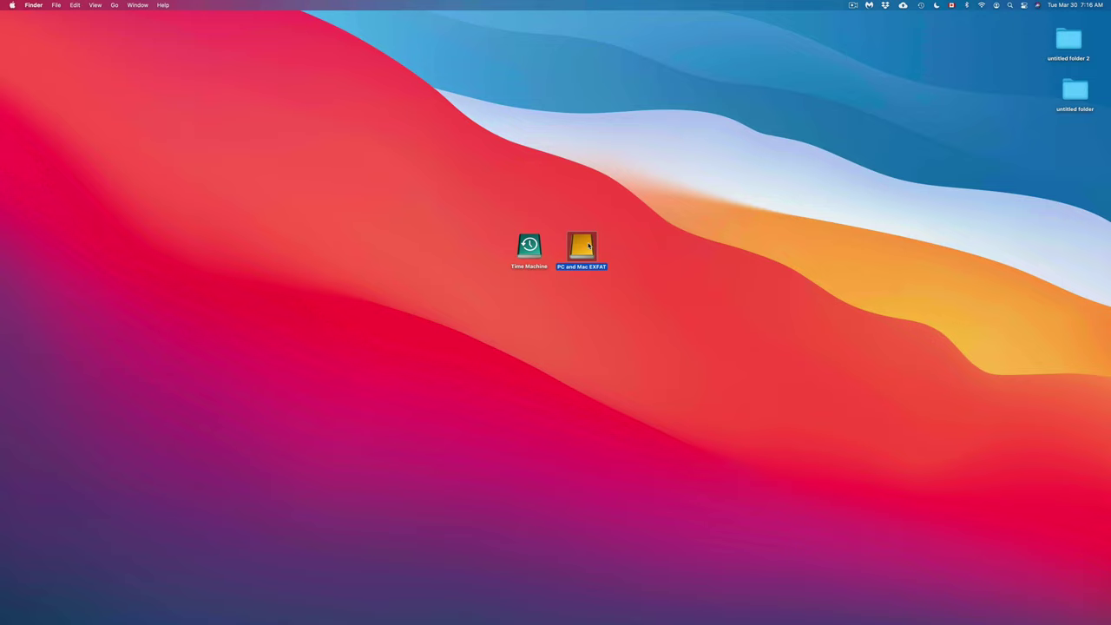
Step: Switch to Disk Utility, collapse the internal Fusion Drive, and leave the external CT1000MX drive expanded to show its volumes
{"action": "left_click", "coordinate": [734, 605]}
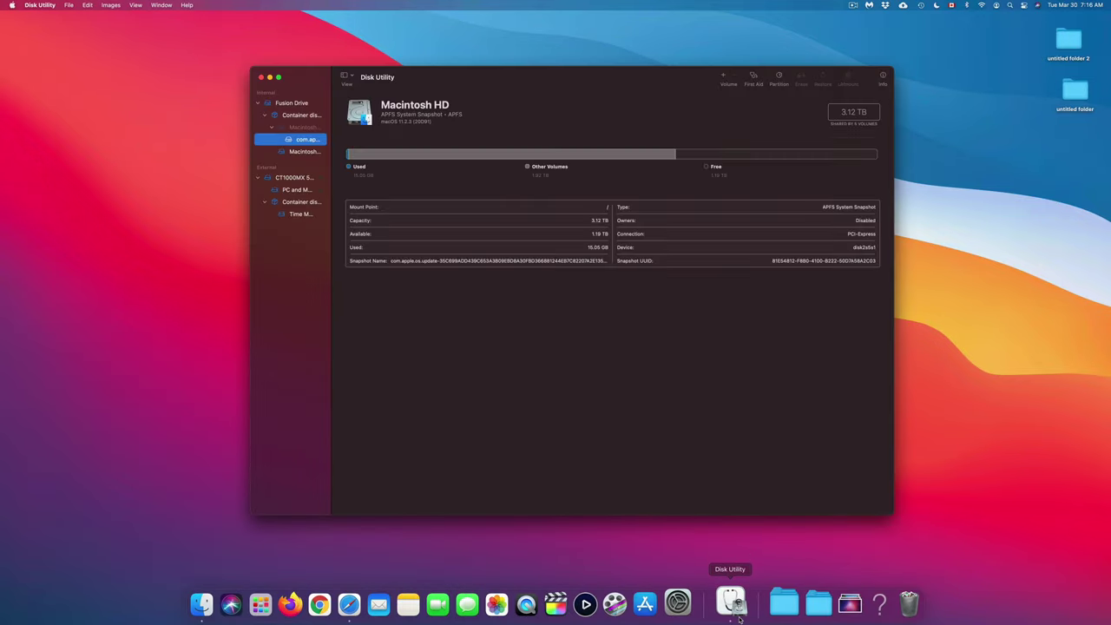
{"action": "left_click_drag", "start_coordinate": [314, 76], "coordinate": [359, 77]}
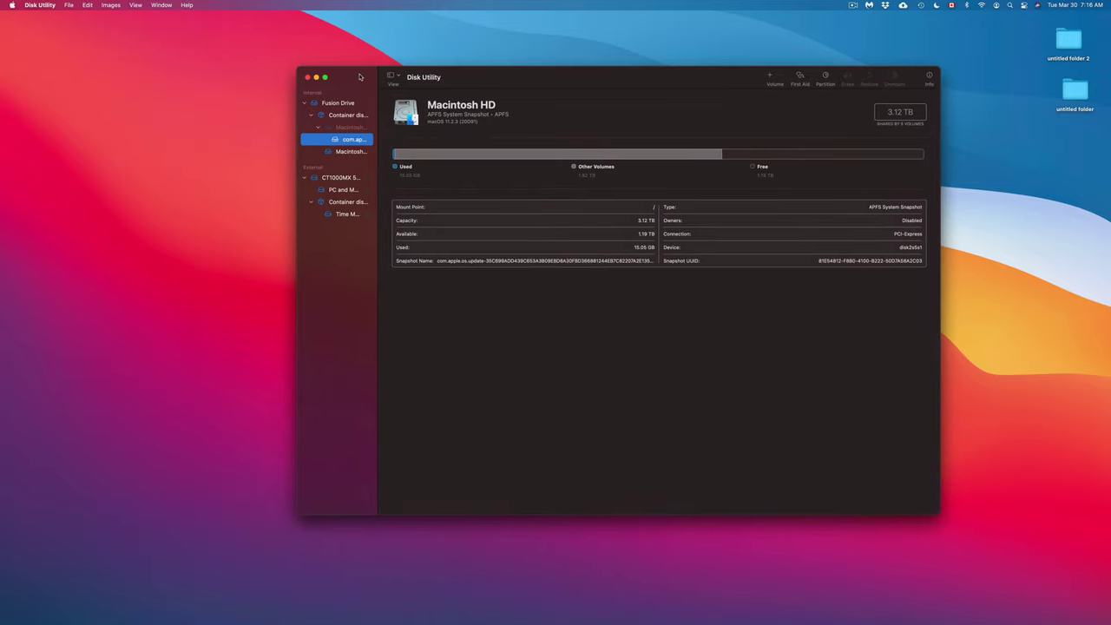
{"action": "left_click", "coordinate": [303, 103]}
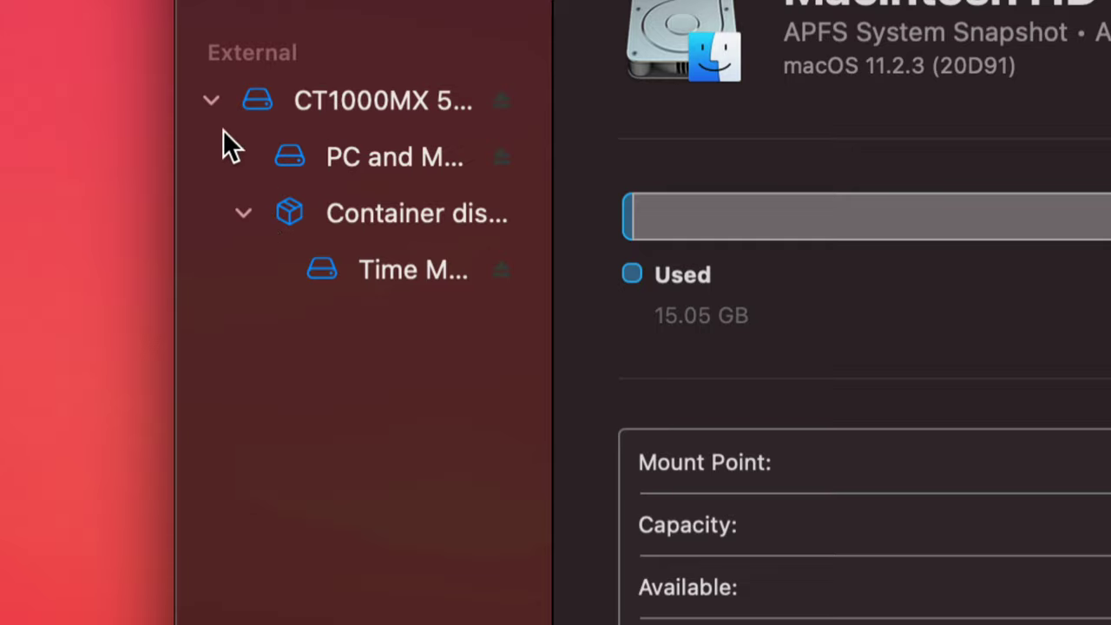
{"action": "left_click", "coordinate": [211, 100]}
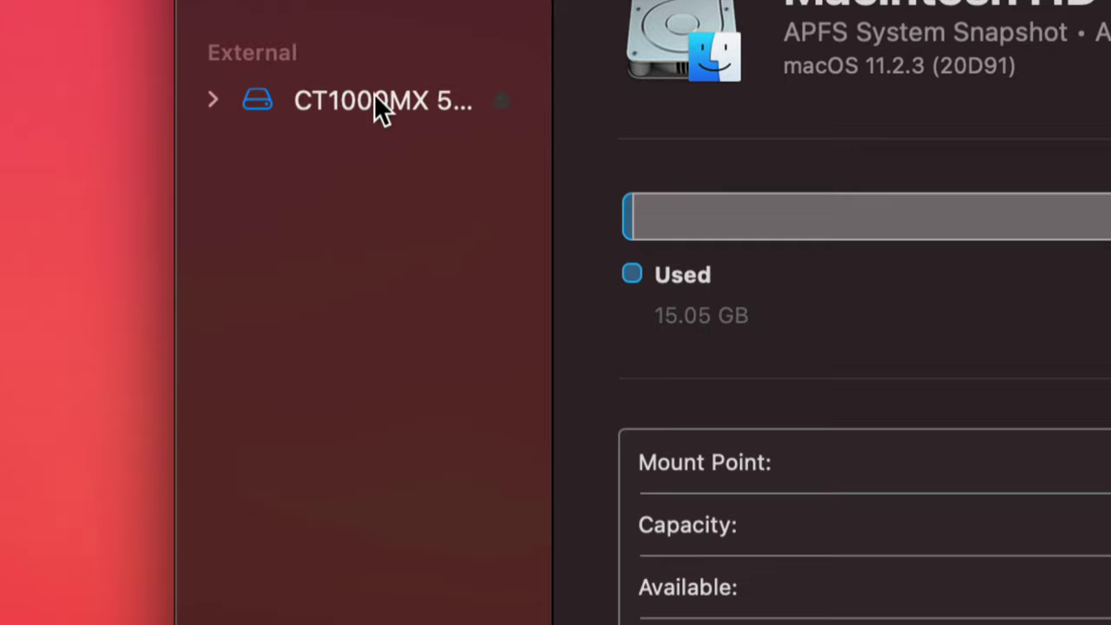
{"action": "left_click", "coordinate": [211, 101]}
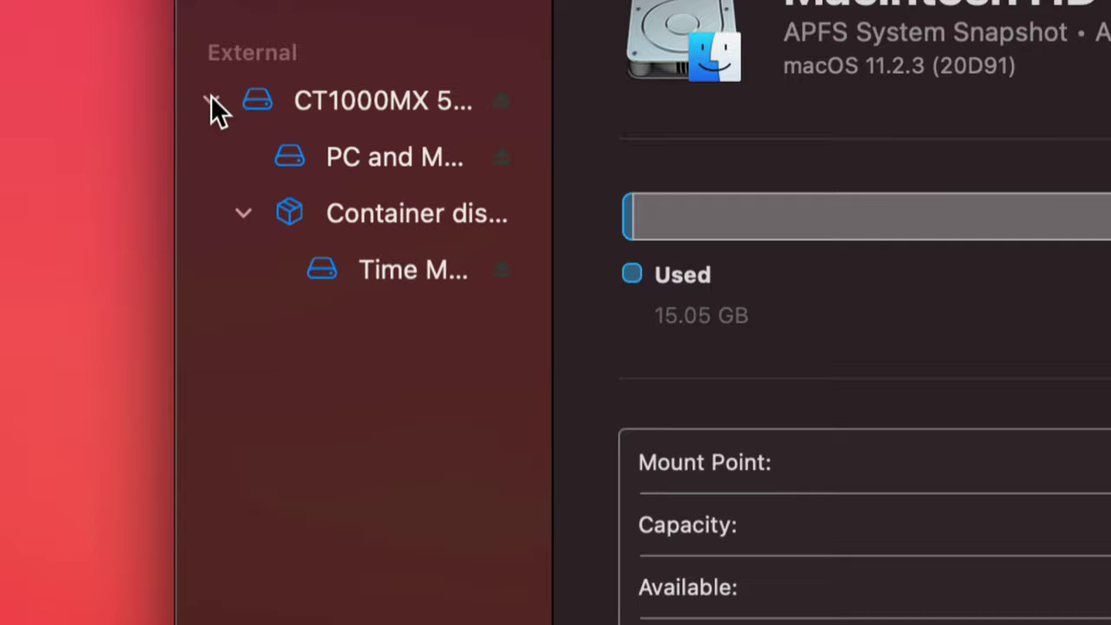
{"action": "left_click", "coordinate": [211, 100]}
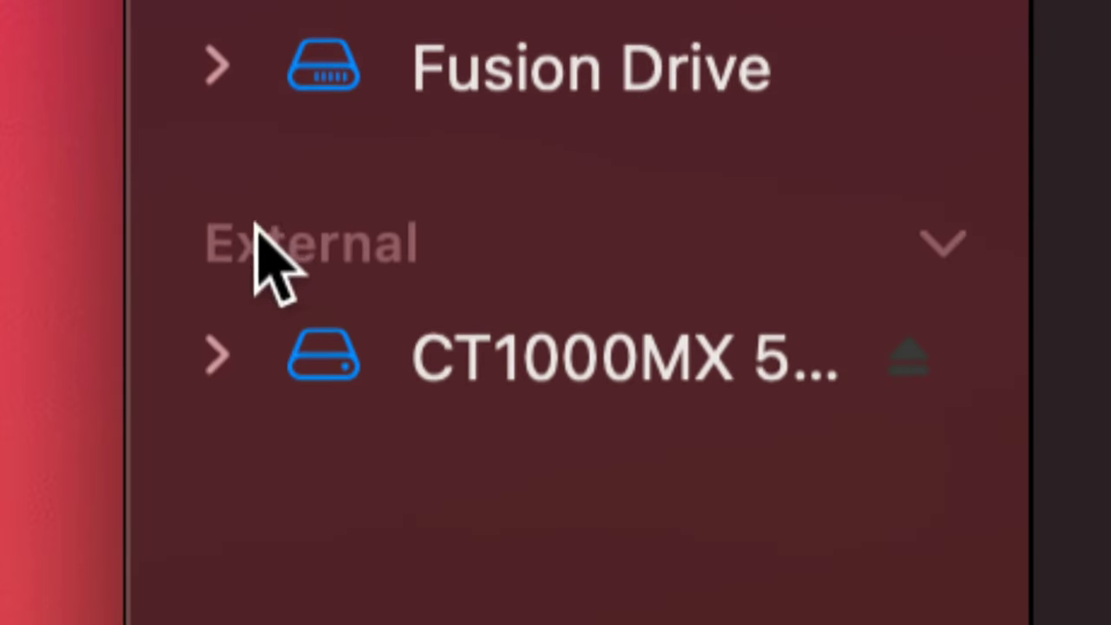
{"action": "left_click", "coordinate": [232, 347]}
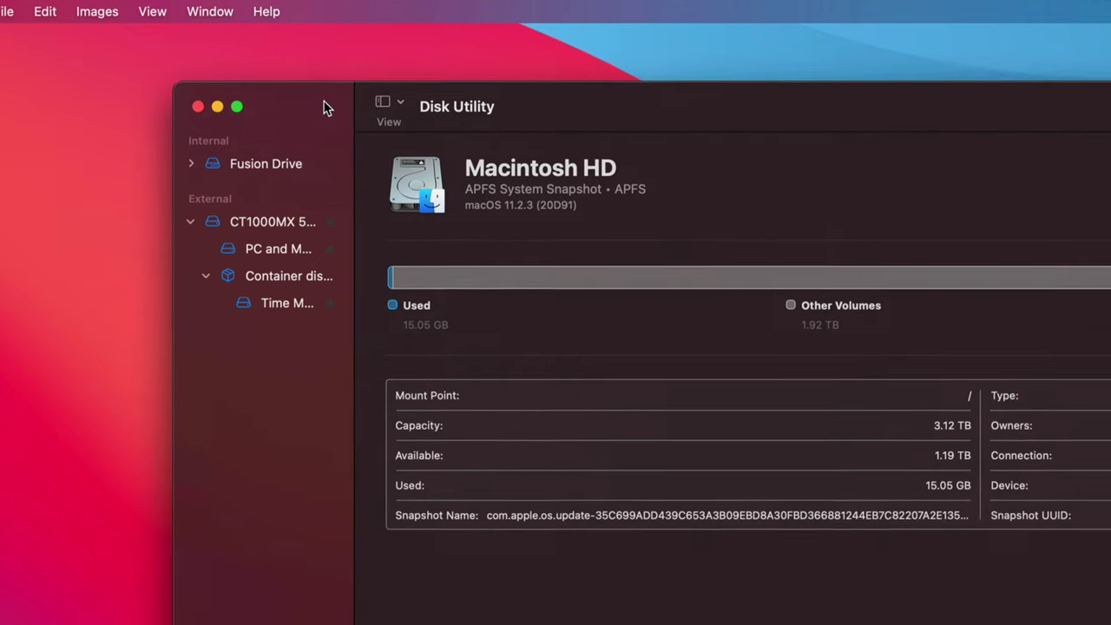
Step: Compare the format and capacity details of the PC and Mac EXFAT and Time Machine volumes on the CT1000MX drive
{"action": "left_click_drag", "start_coordinate": [323, 106], "coordinate": [302, 92]}
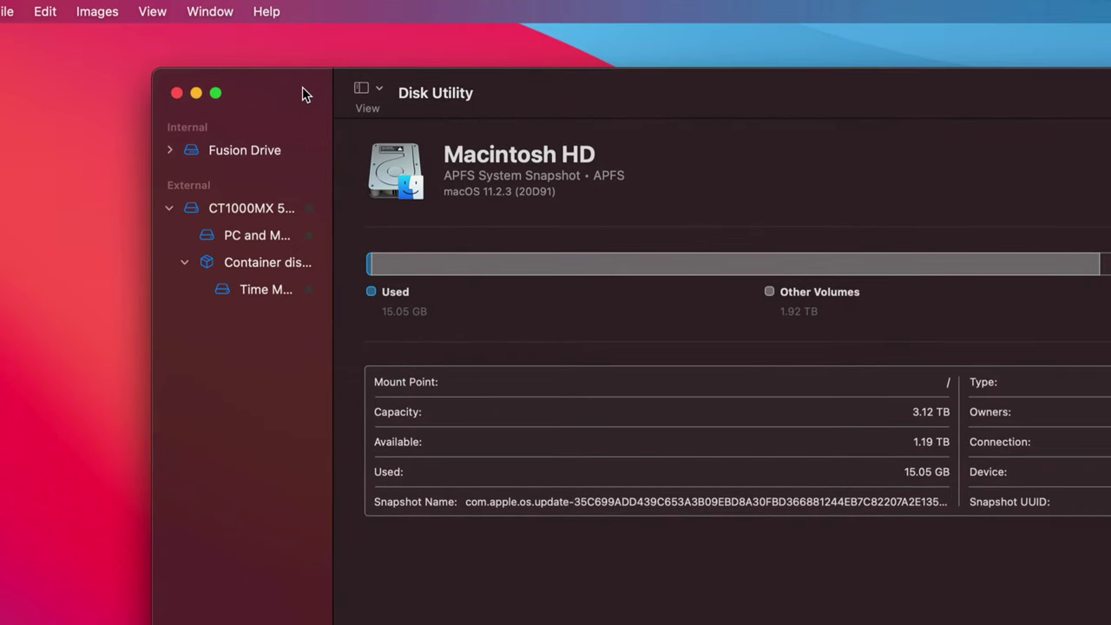
{"action": "left_click", "coordinate": [259, 237]}
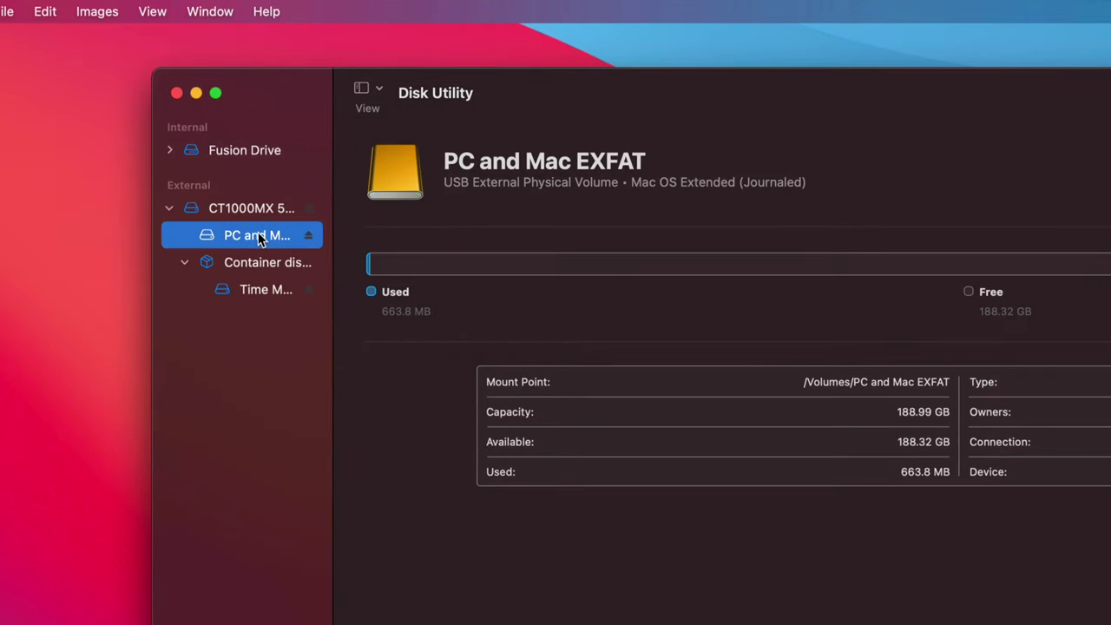
{"action": "left_click", "coordinate": [265, 291]}
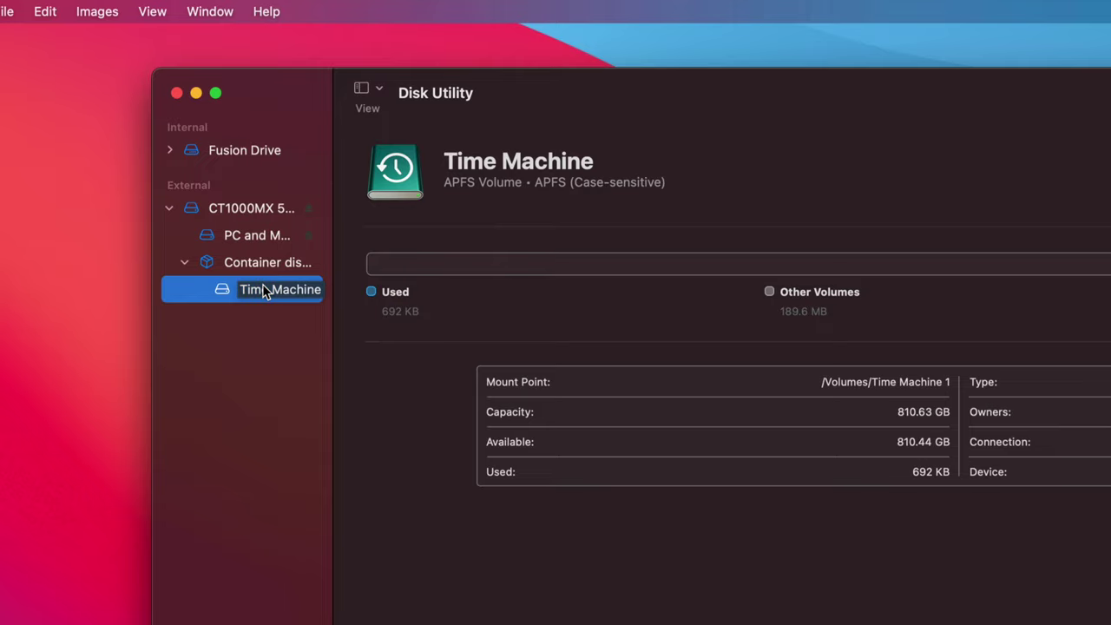
{"action": "left_click", "coordinate": [256, 238]}
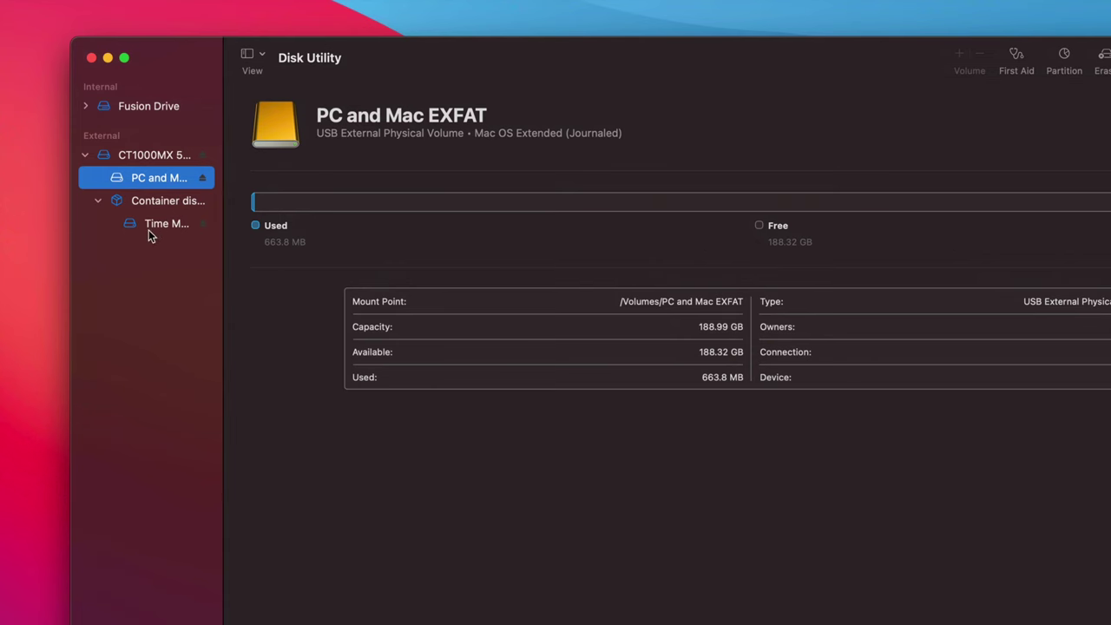
Step: Review the details of the Time Machine volume, the PC and Mac EXFAT volume, and the whole CT1000MX drive
{"action": "left_click", "coordinate": [144, 224]}
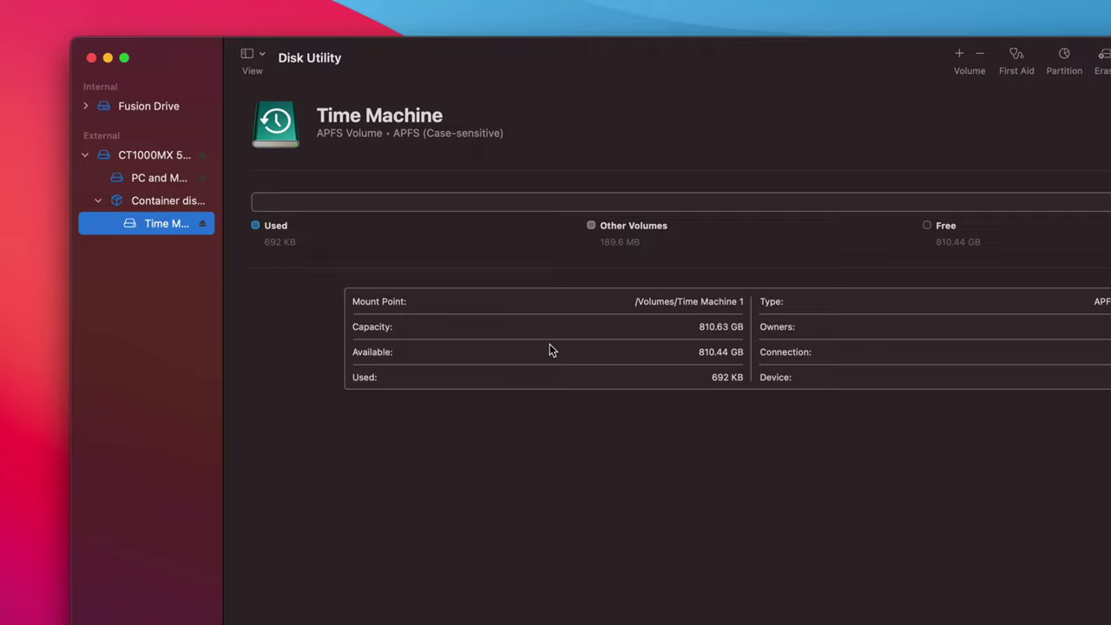
{"action": "left_click", "coordinate": [145, 184]}
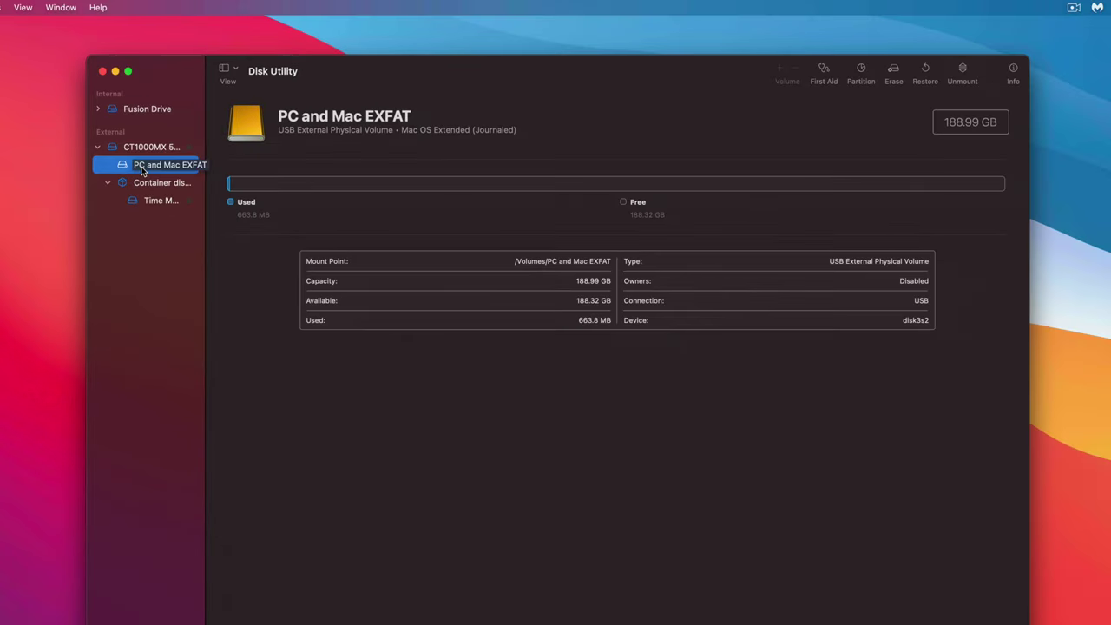
{"action": "left_click", "coordinate": [142, 149]}
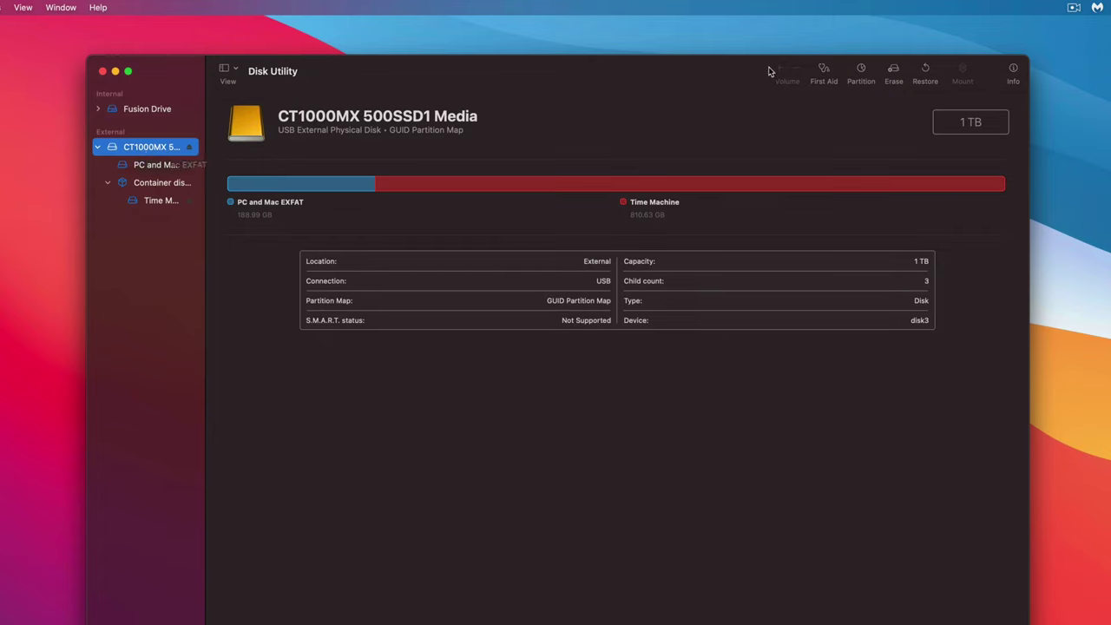
Step: Open the partition layout of the CT1000MX drive and compare the name, format and size of its two partitions
{"action": "left_click", "coordinate": [861, 69]}
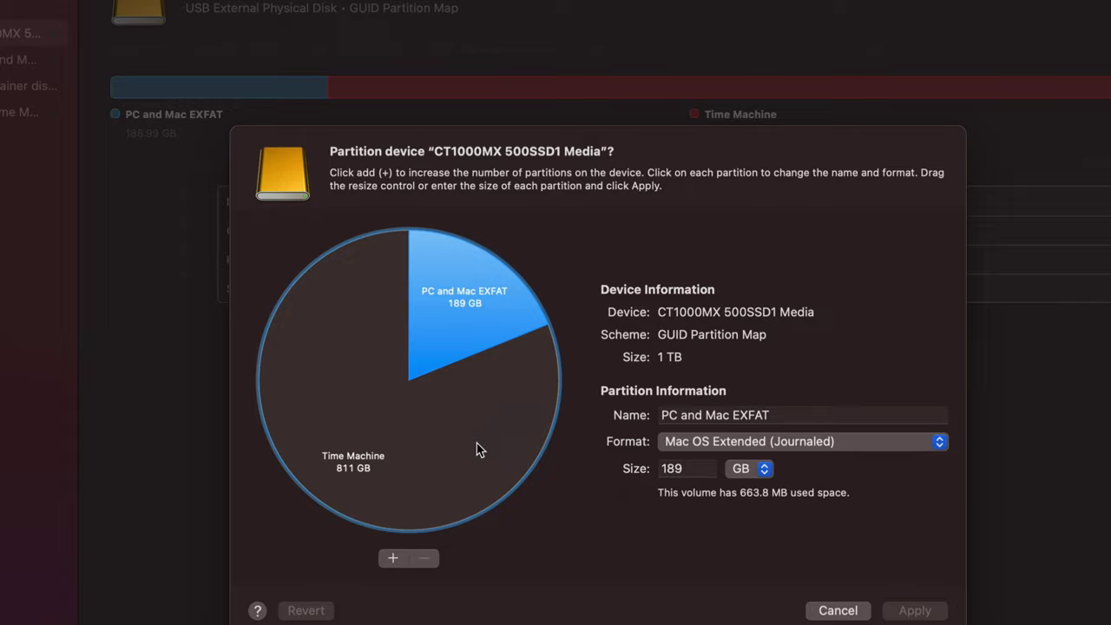
{"action": "left_click", "coordinate": [460, 460]}
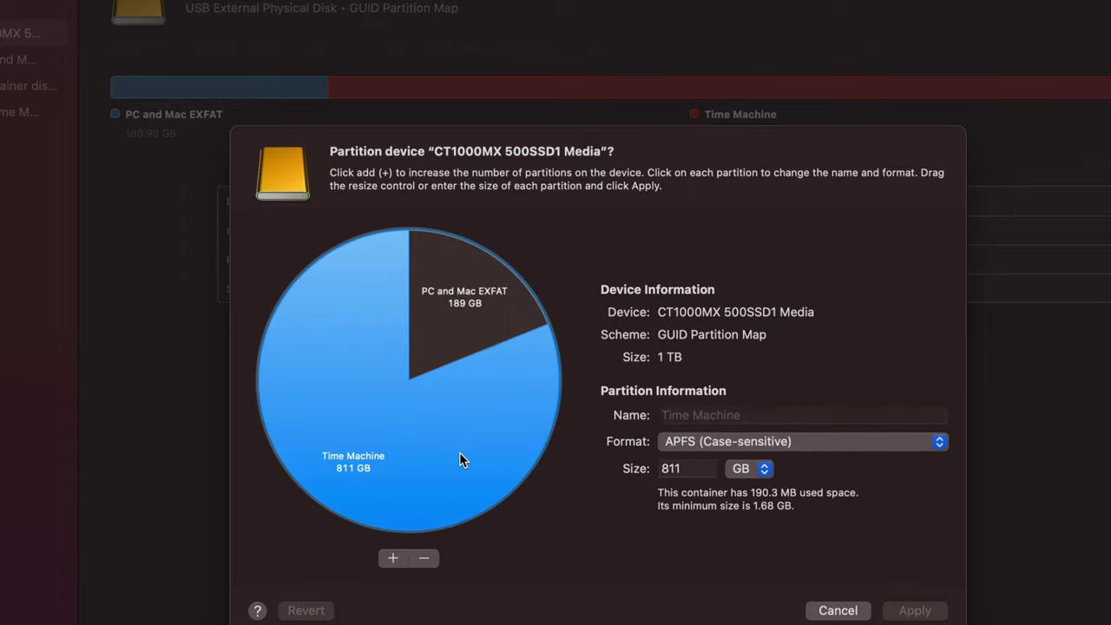
{"action": "left_click", "coordinate": [463, 321]}
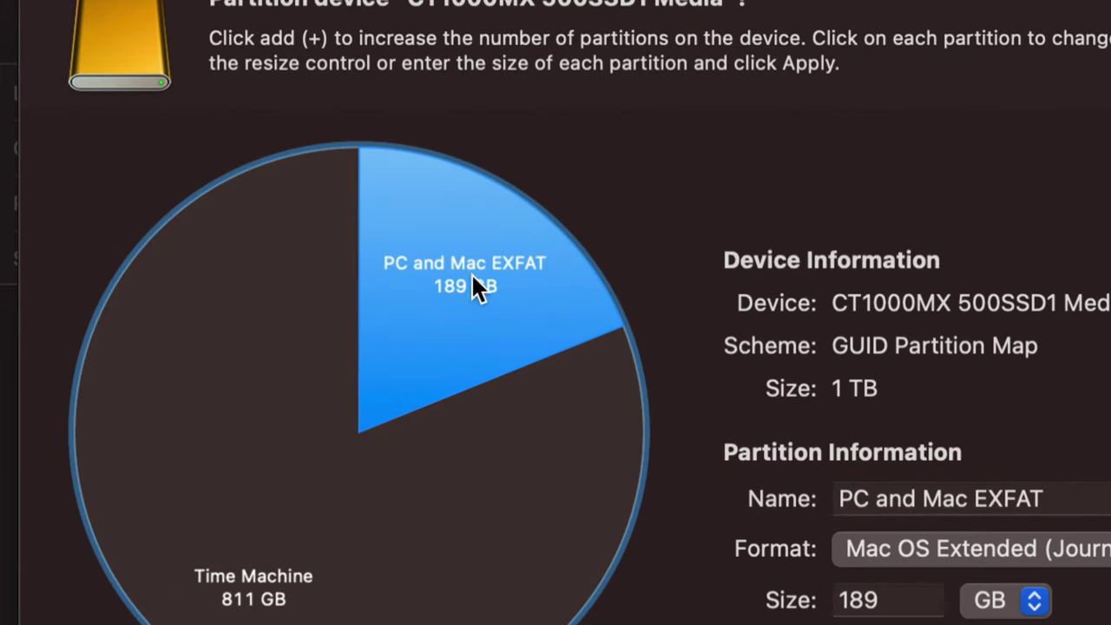
{"action": "left_click", "coordinate": [389, 512]}
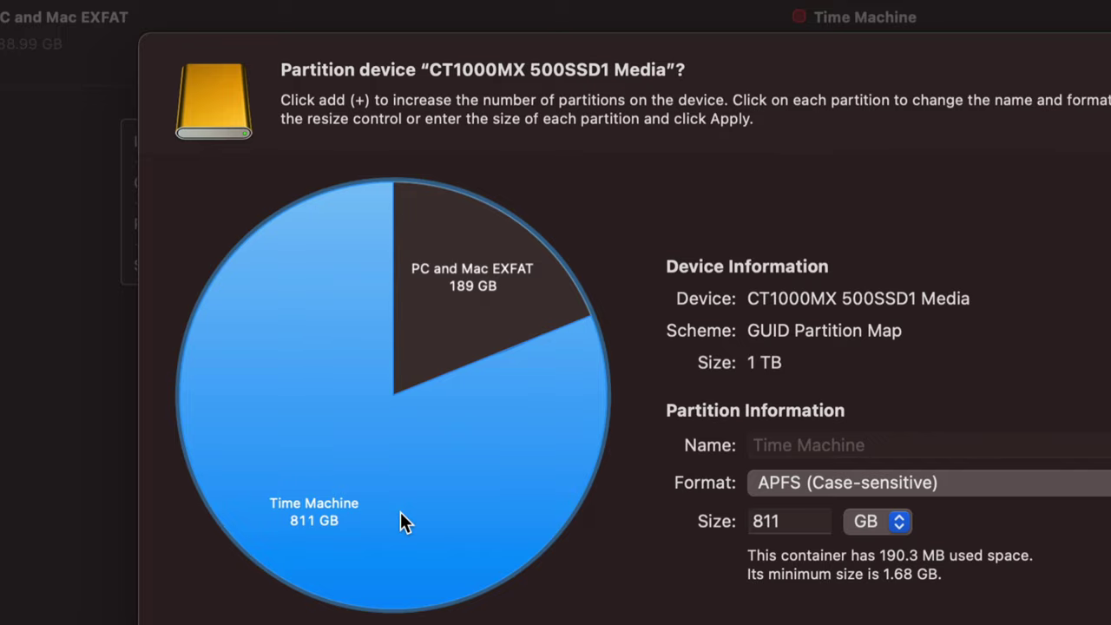
{"action": "left_click", "coordinate": [455, 319]}
{"action": "left_click", "coordinate": [400, 482]}
{"action": "left_click", "coordinate": [448, 351]}
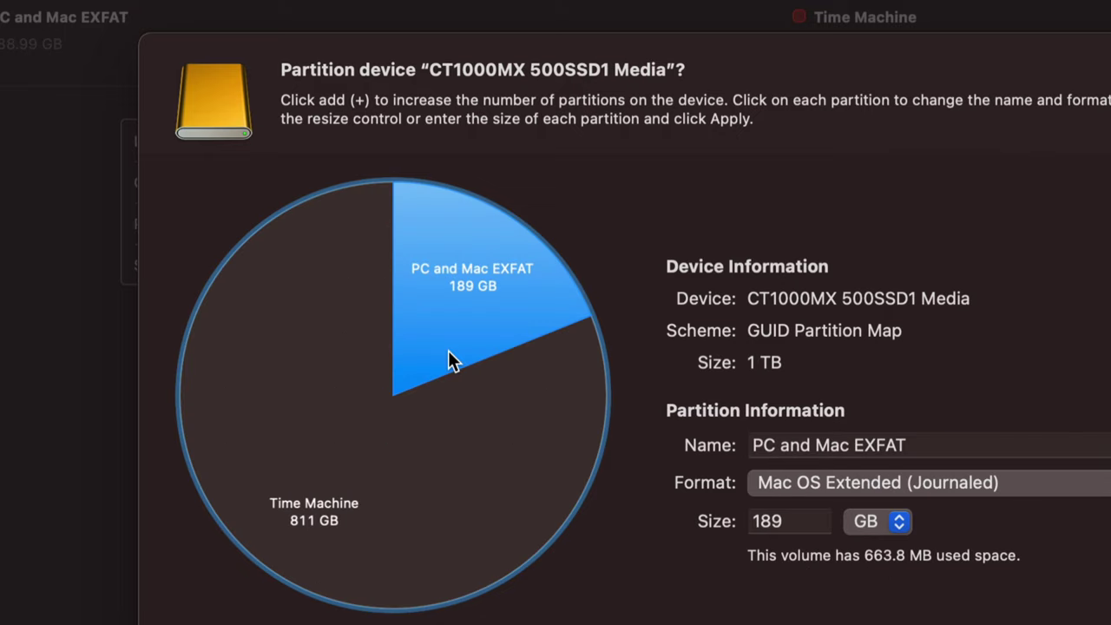
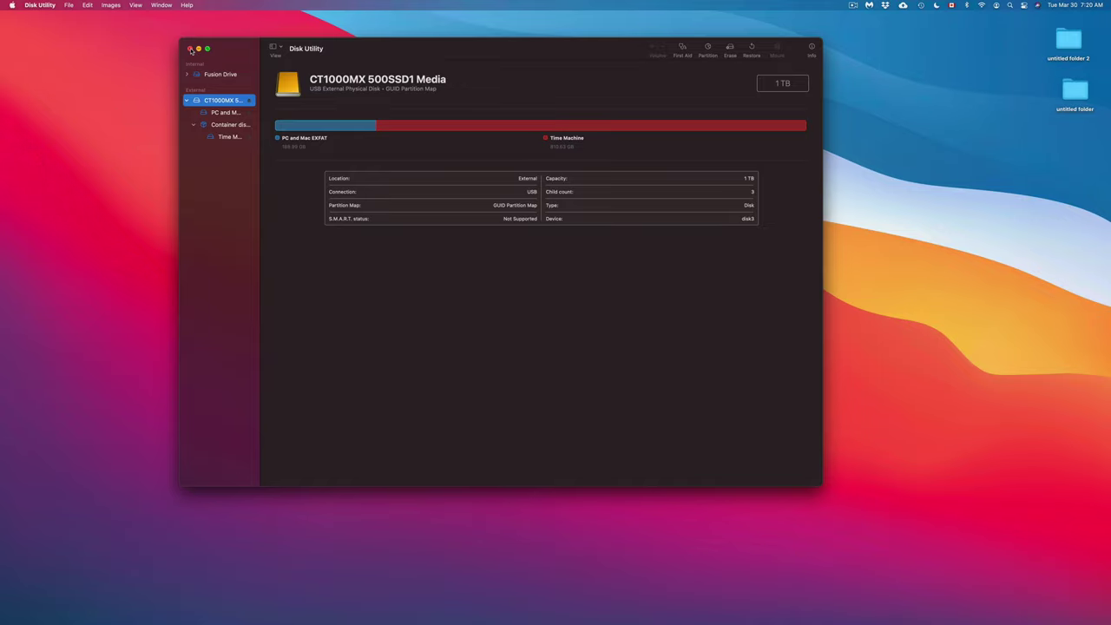
Step: Close Disk Utility and move the Time Machine and PC and Mac EXFAT drive icons together on the desktop
{"action": "left_click", "coordinate": [190, 49]}
{"action": "left_click", "coordinate": [531, 248], "text": "super"}
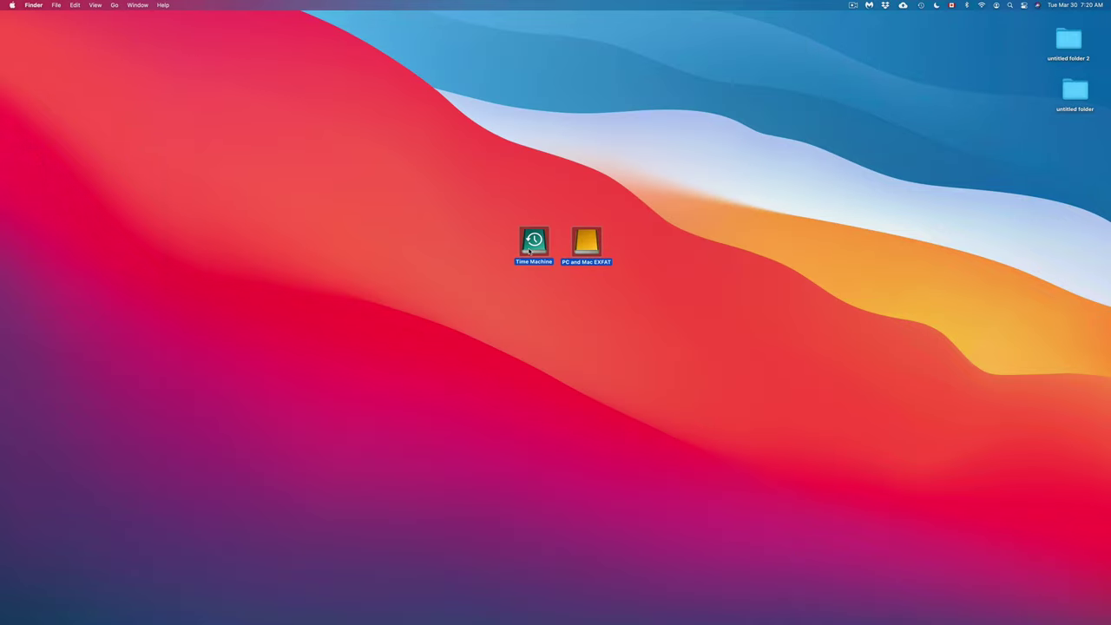
{"action": "left_click_drag", "start_coordinate": [531, 247], "coordinate": [616, 261]}
{"action": "left_click", "coordinate": [691, 348]}
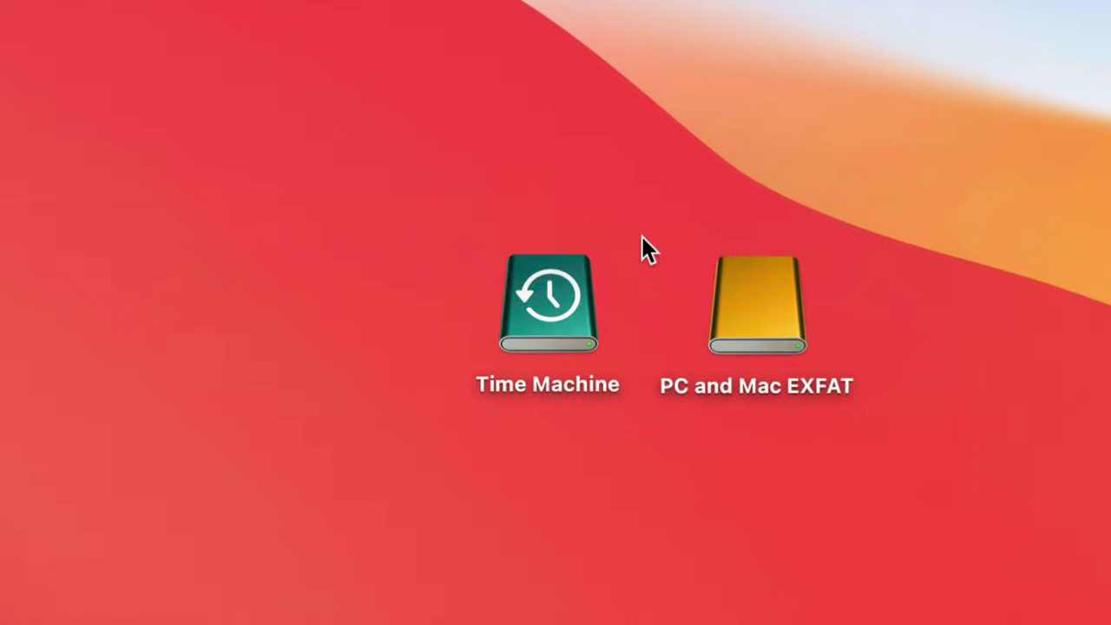
Step: Eject the PC and Mac EXFAT volume, choosing to eject all volumes on the disk
{"action": "left_click", "coordinate": [734, 304]}
{"action": "right_click", "coordinate": [735, 307]}
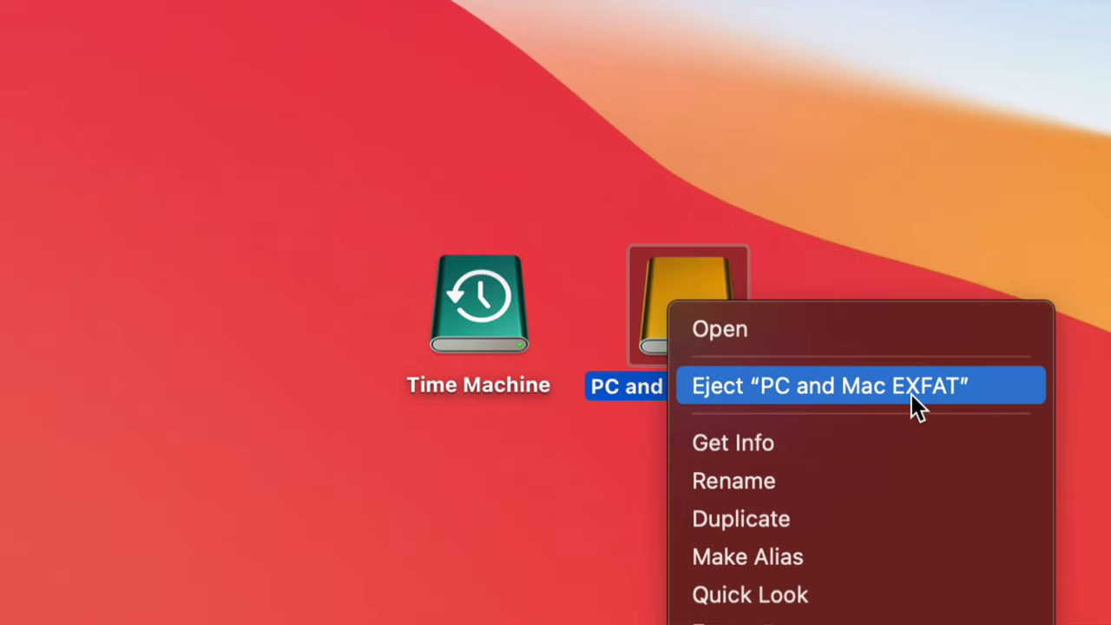
{"action": "key", "text": "alt"}
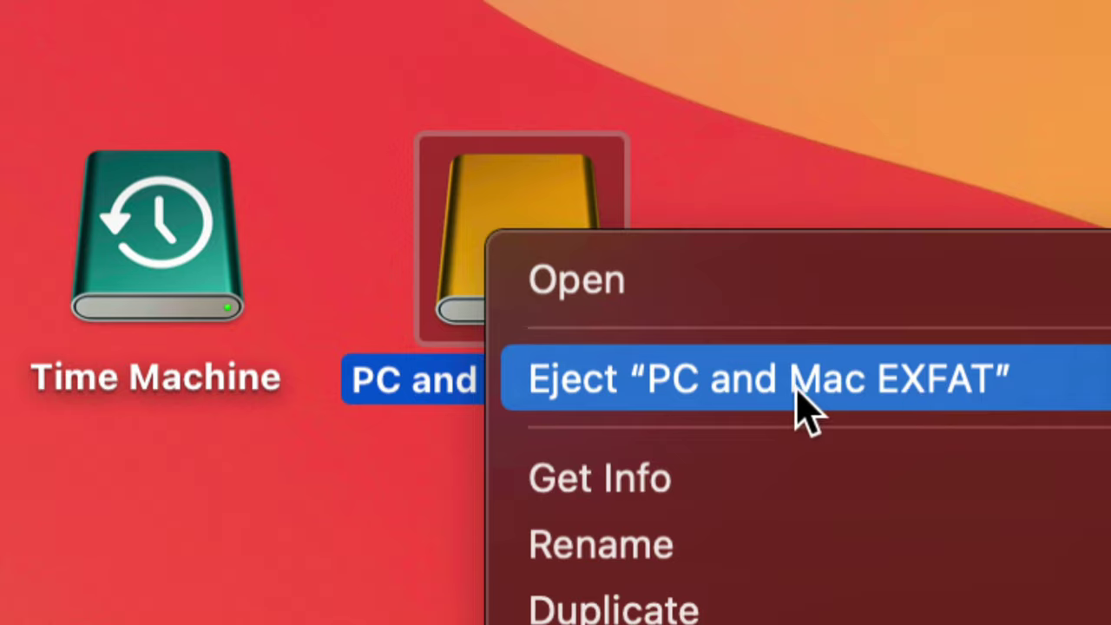
{"action": "left_click", "coordinate": [701, 392]}
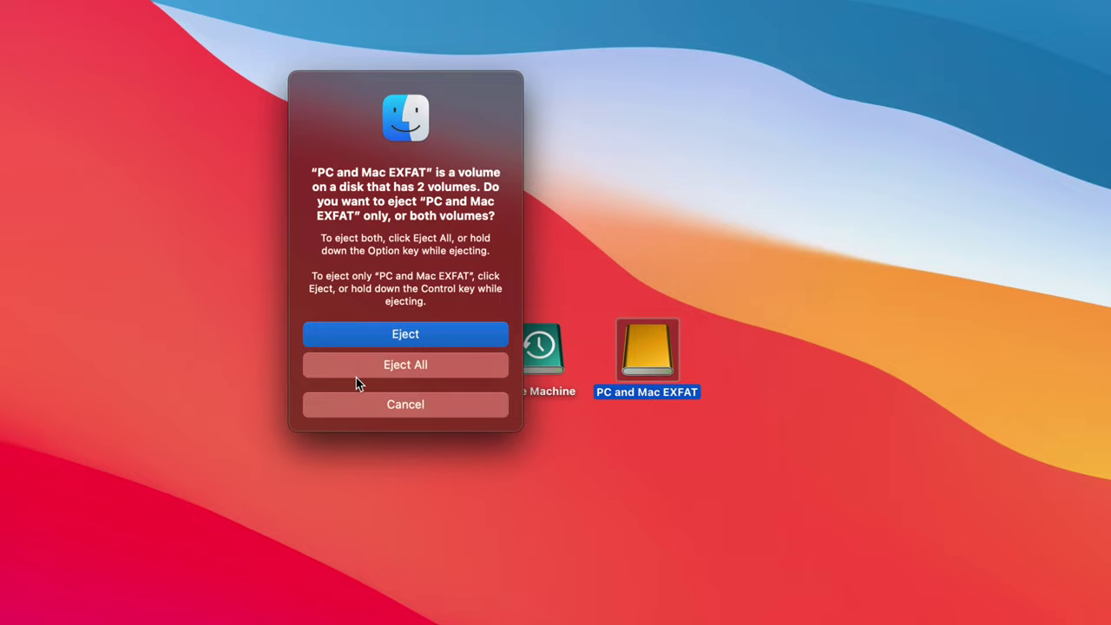
{"action": "left_click", "coordinate": [399, 368]}
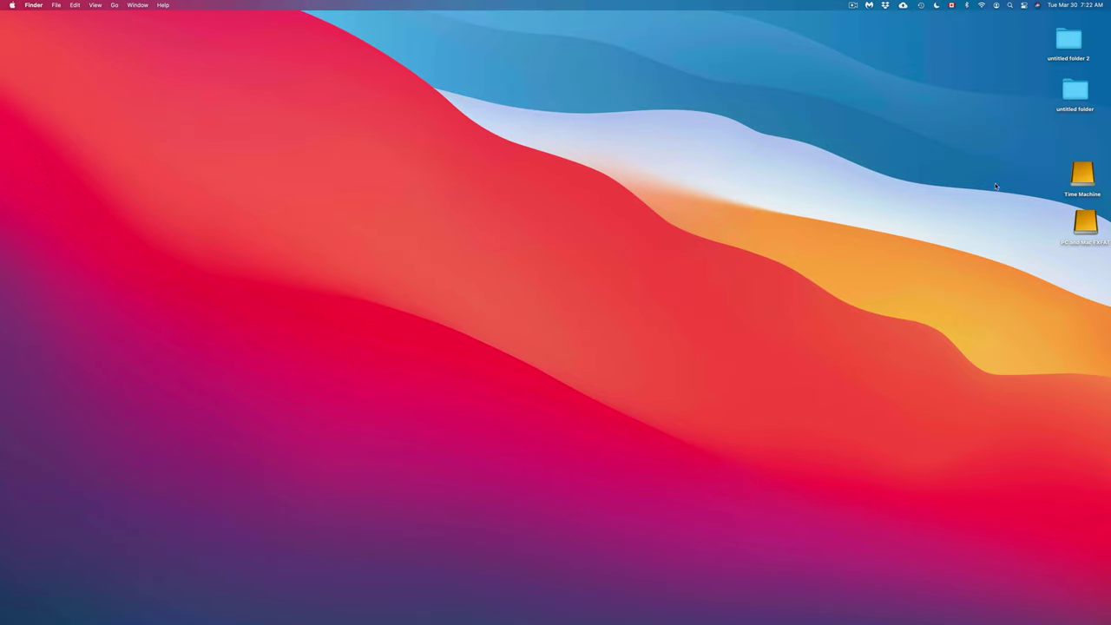
Step: Move the remounted Time Machine and PC and Mac EXFAT icons to the middle of the desktop and place them side by side
{"action": "left_click_drag", "start_coordinate": [1003, 167], "coordinate": [1084, 280]}
{"action": "left_click_drag", "start_coordinate": [1087, 179], "coordinate": [745, 187]}
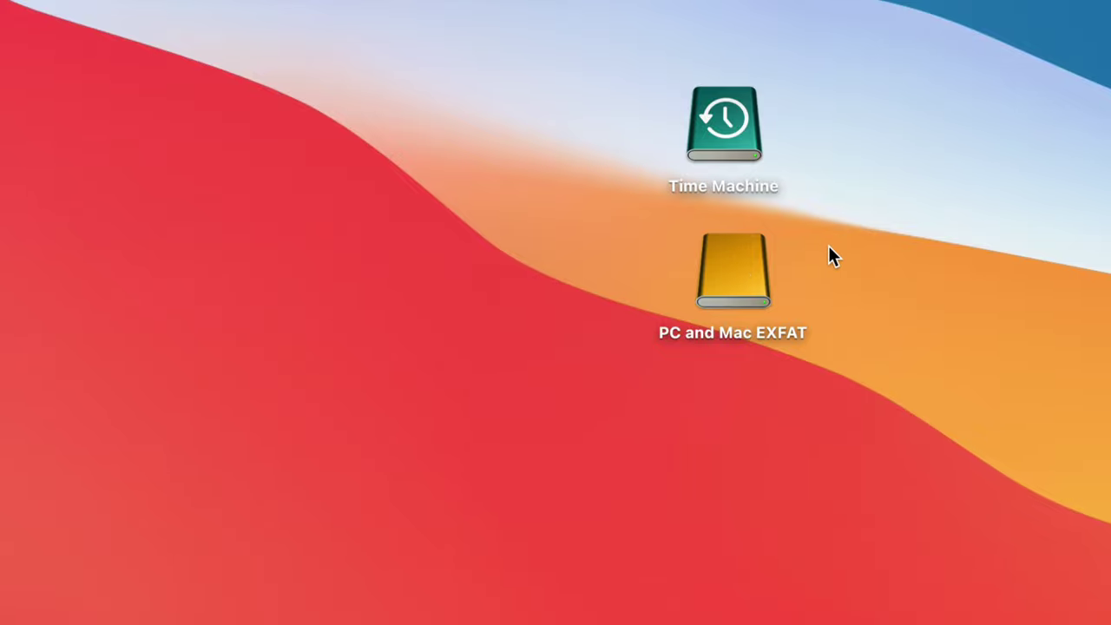
{"action": "left_click_drag", "start_coordinate": [778, 190], "coordinate": [434, 415]}
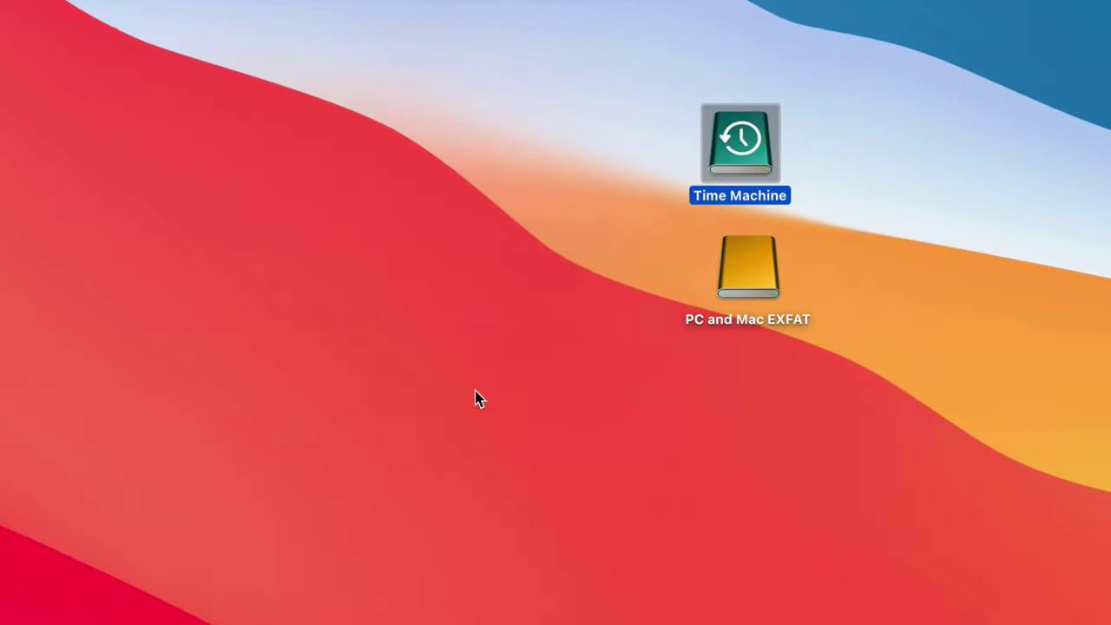
{"action": "left_click_drag", "start_coordinate": [748, 269], "coordinate": [599, 386]}
{"action": "left_click", "coordinate": [515, 389]}
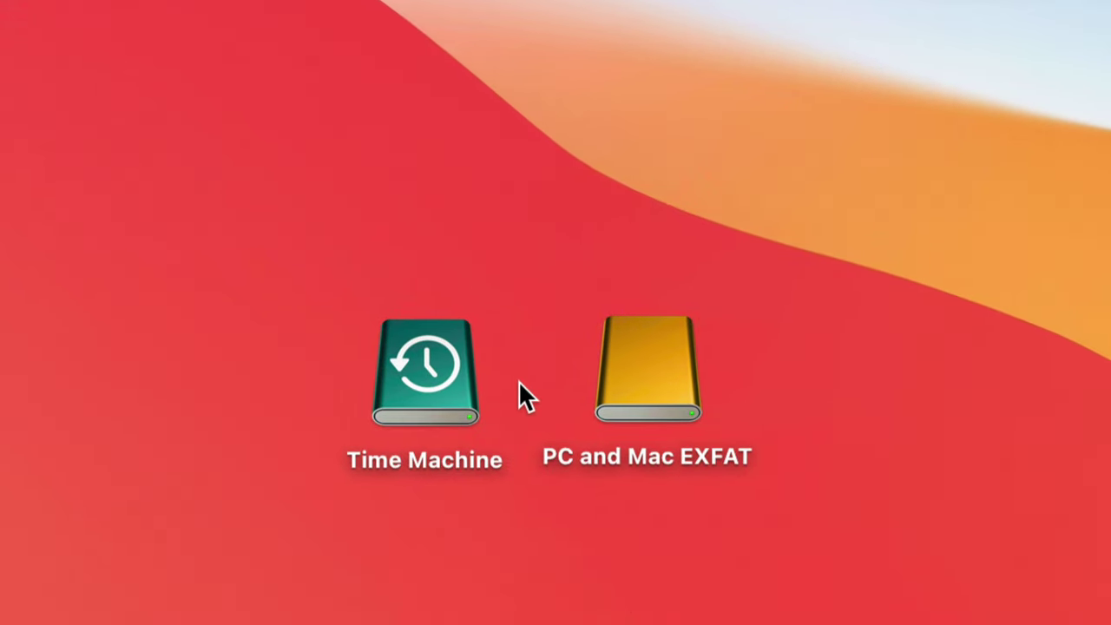
{"action": "left_click_drag", "start_coordinate": [625, 382], "coordinate": [643, 389]}
{"action": "left_click", "coordinate": [425, 387]}
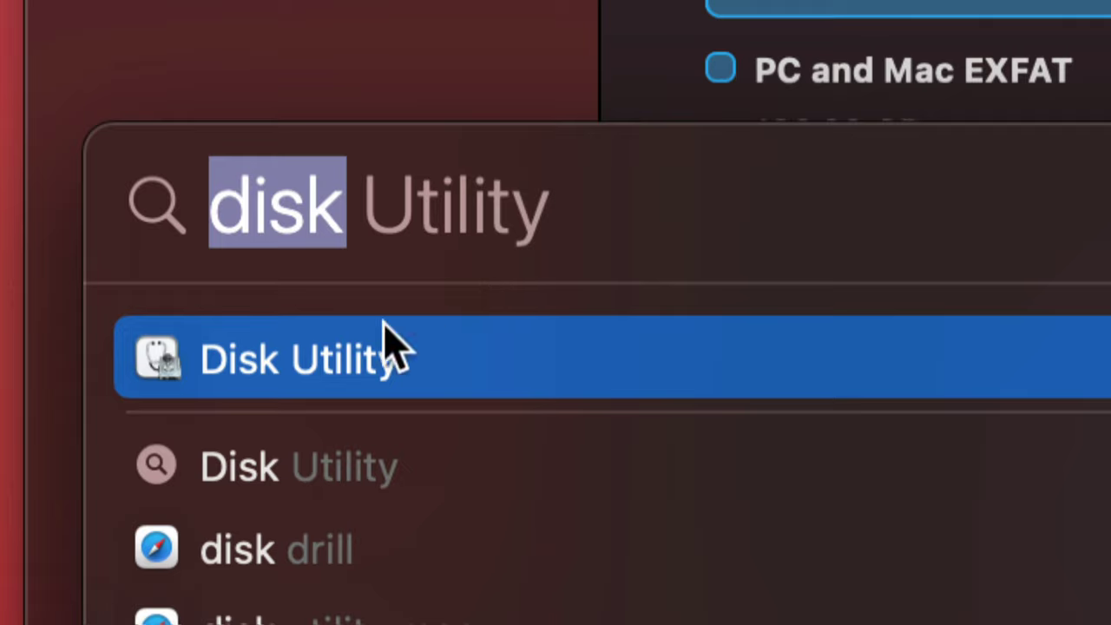
Step: Open Disk Utility from the Spotlight results for "disk" and check that Show All Devices is enabled
{"action": "left_click", "coordinate": [185, 384]}
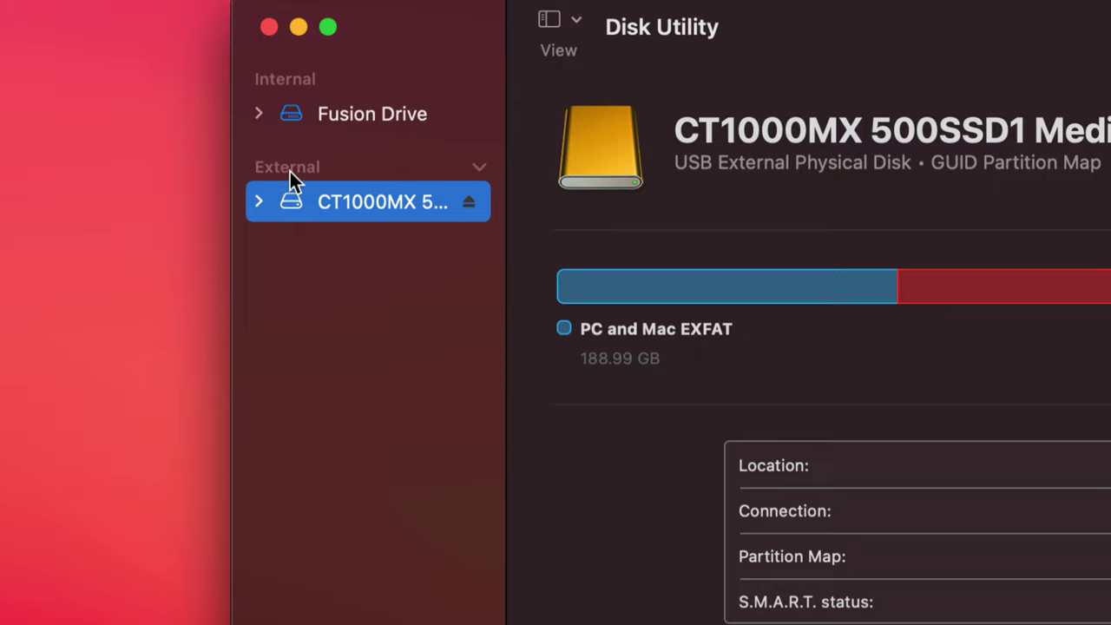
{"action": "left_click", "coordinate": [575, 24]}
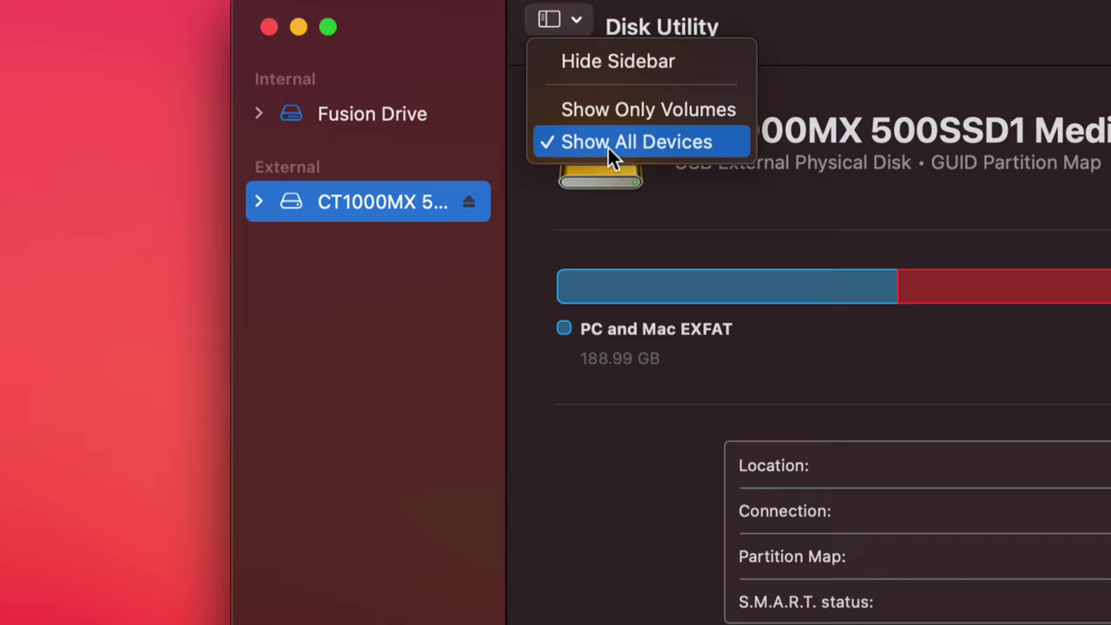
{"action": "left_click", "coordinate": [349, 307]}
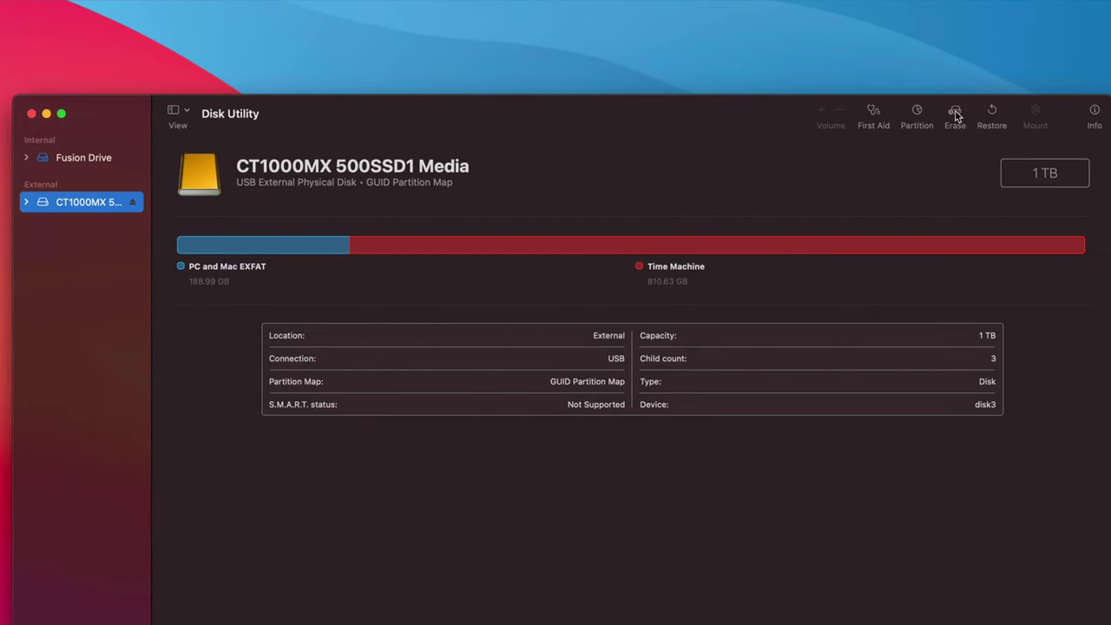
Step: Erase the CT1000MX drive as Untitled with the Mac OS Extended (Journaled) format and GUID Partition Map scheme
{"action": "left_click", "coordinate": [954, 114]}
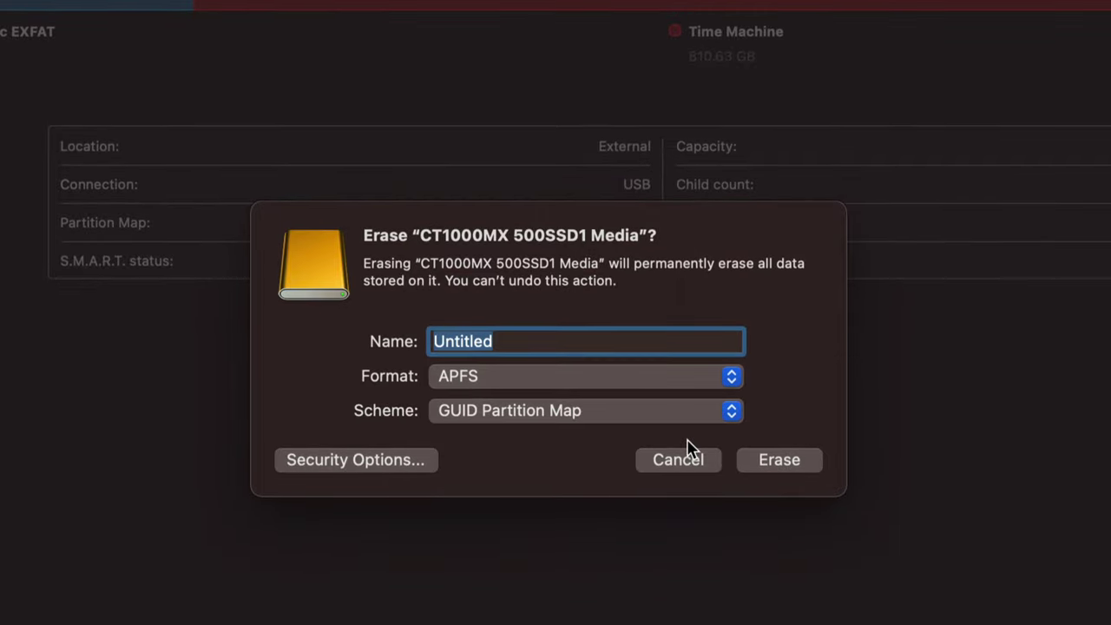
{"action": "left_click", "coordinate": [714, 382]}
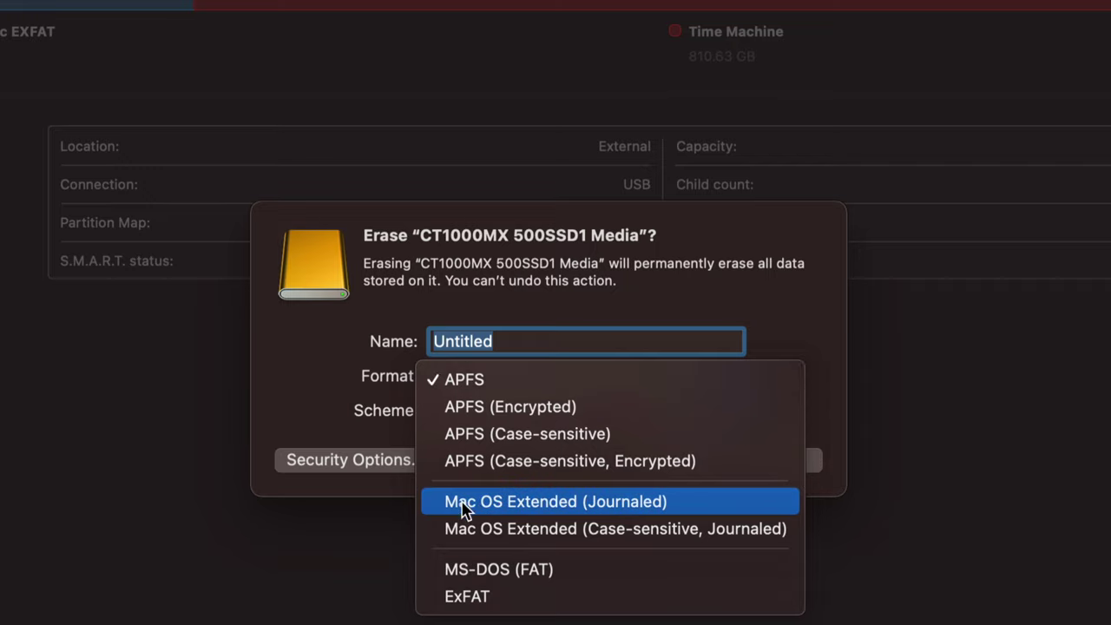
{"action": "left_click", "coordinate": [551, 505]}
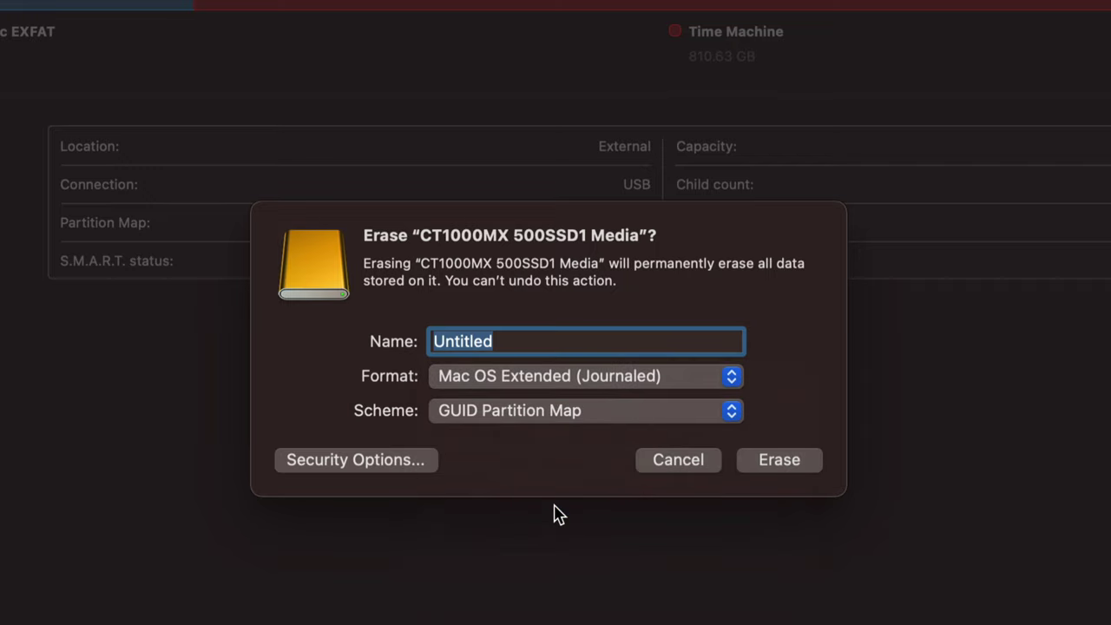
{"action": "left_click", "coordinate": [779, 460]}
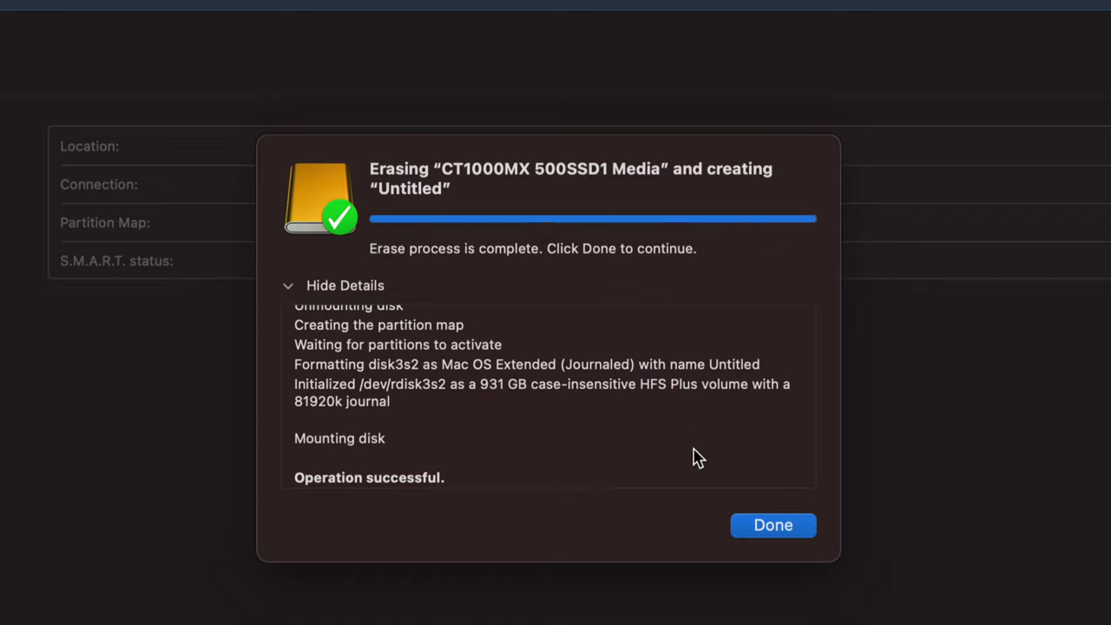
{"action": "left_click", "coordinate": [790, 531]}
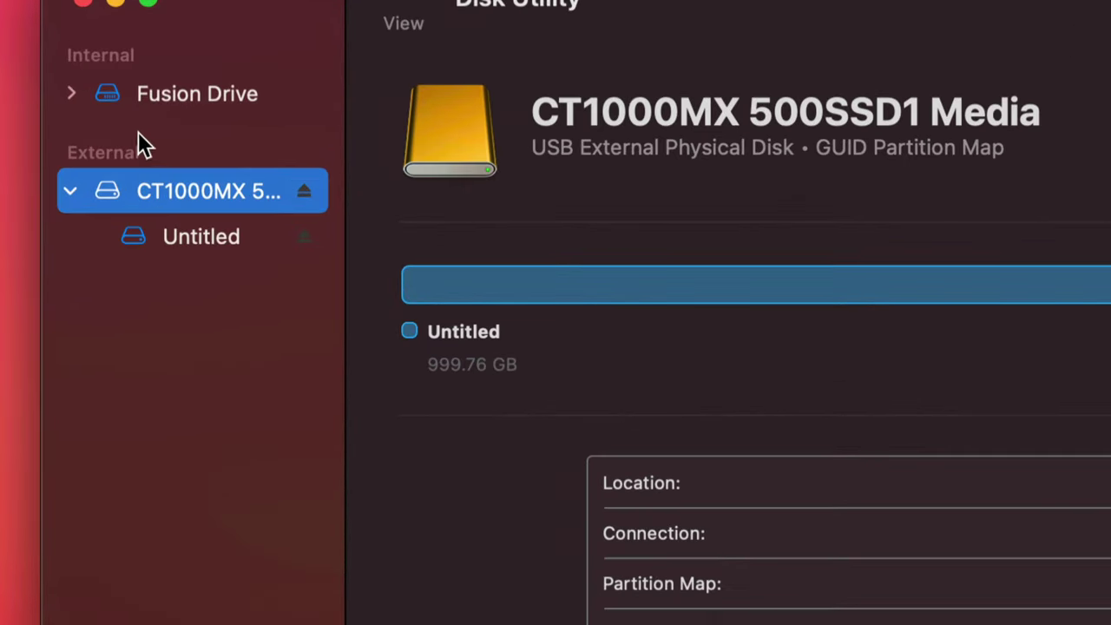
Step: Collapse and re-expand the erased CT1000MX drive, and examine its Untitled volume
{"action": "left_click", "coordinate": [71, 191]}
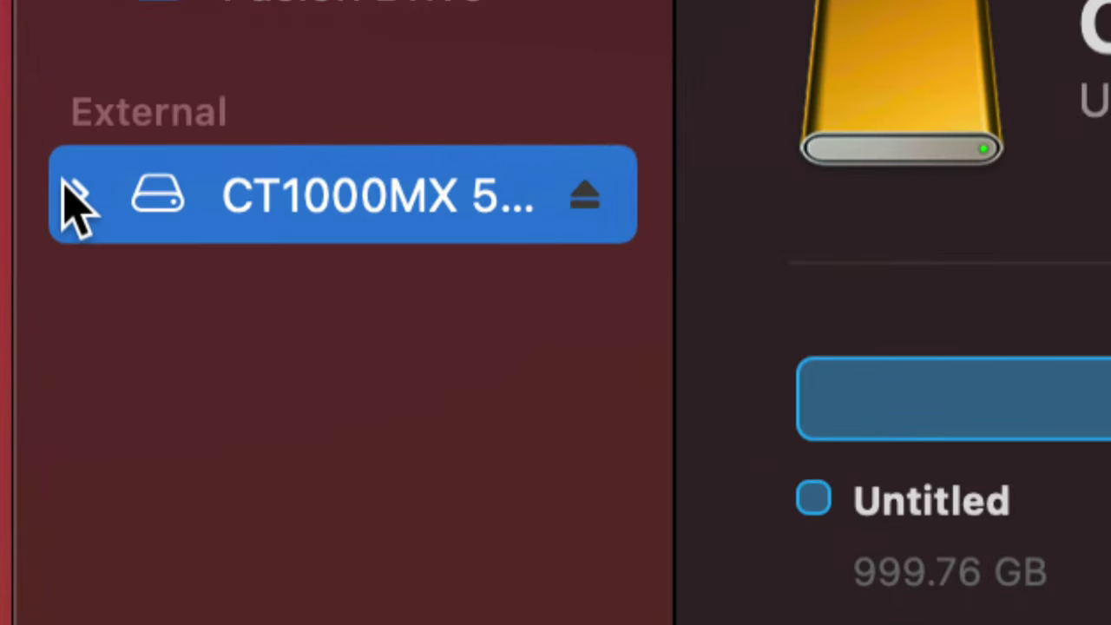
{"action": "left_click", "coordinate": [70, 187]}
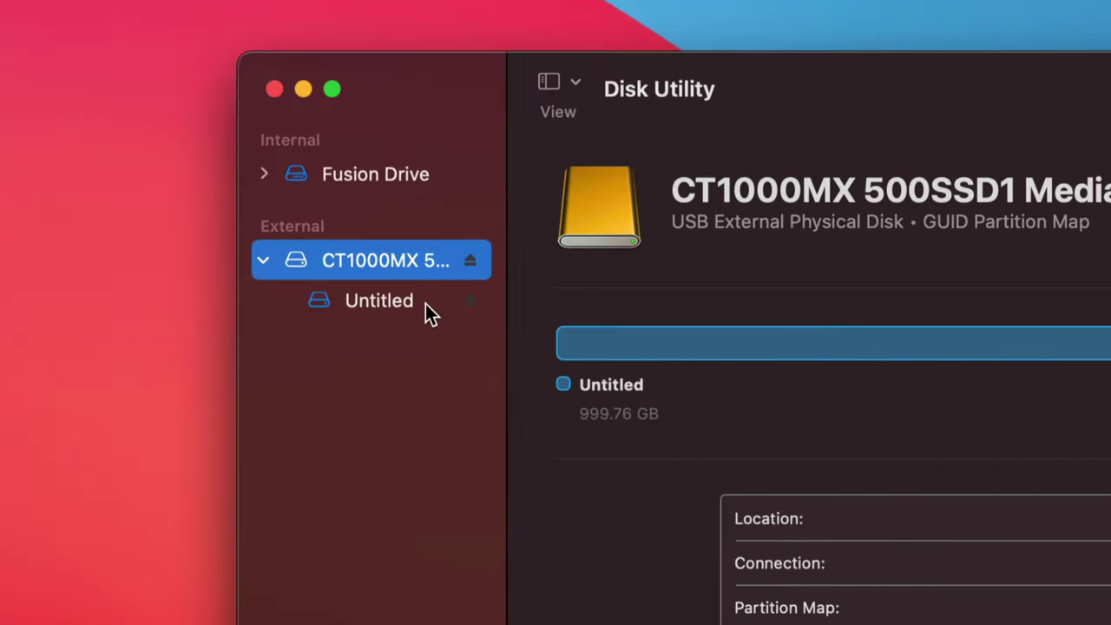
{"action": "left_click", "coordinate": [387, 303]}
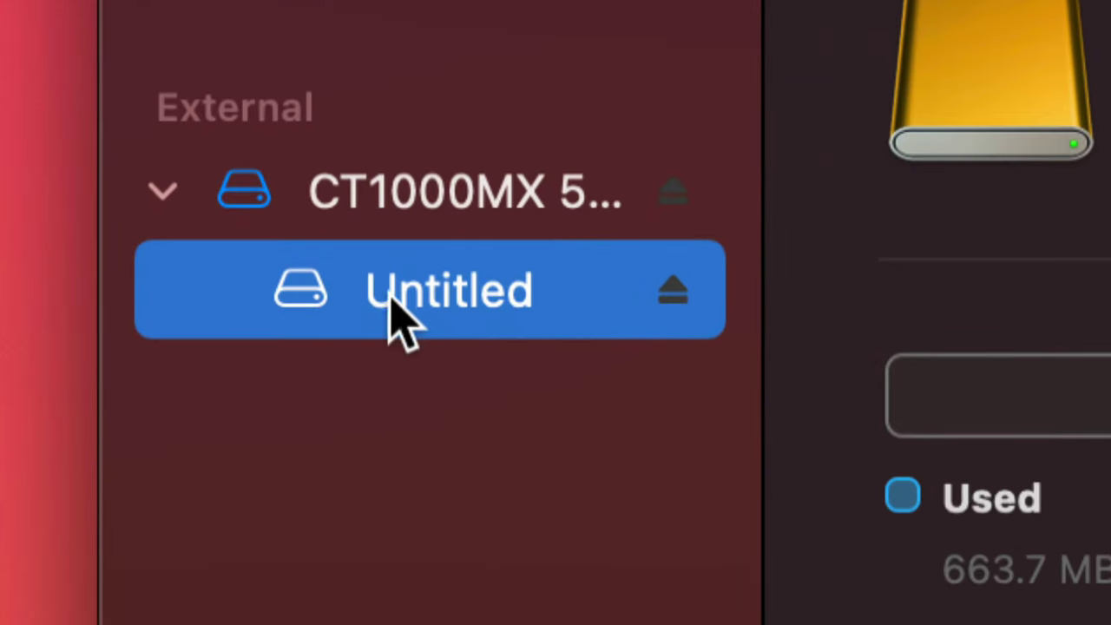
Step: Start partitioning the whole CT1000MX drive and add two partitions, dividing it into three equal parts
{"action": "left_click", "coordinate": [412, 210]}
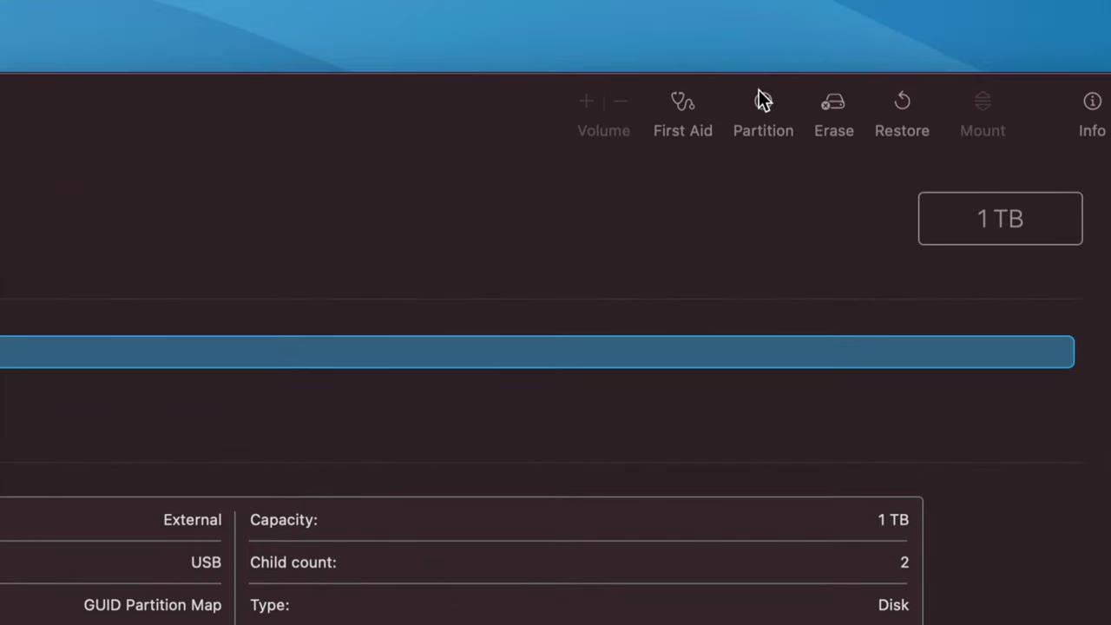
{"action": "left_click", "coordinate": [761, 100]}
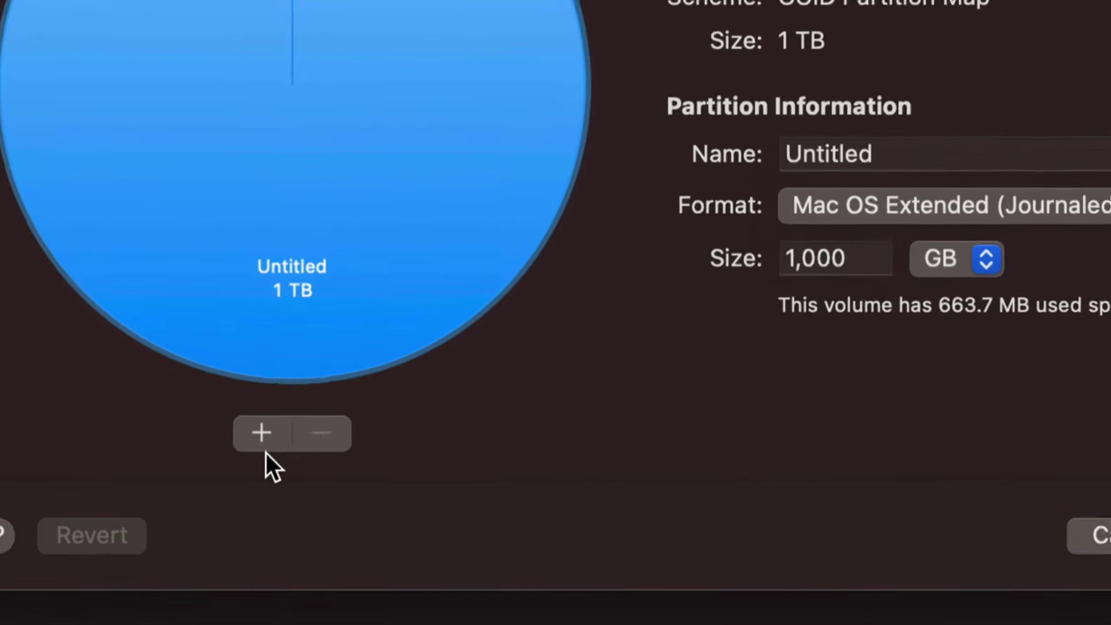
{"action": "left_click", "coordinate": [261, 434]}
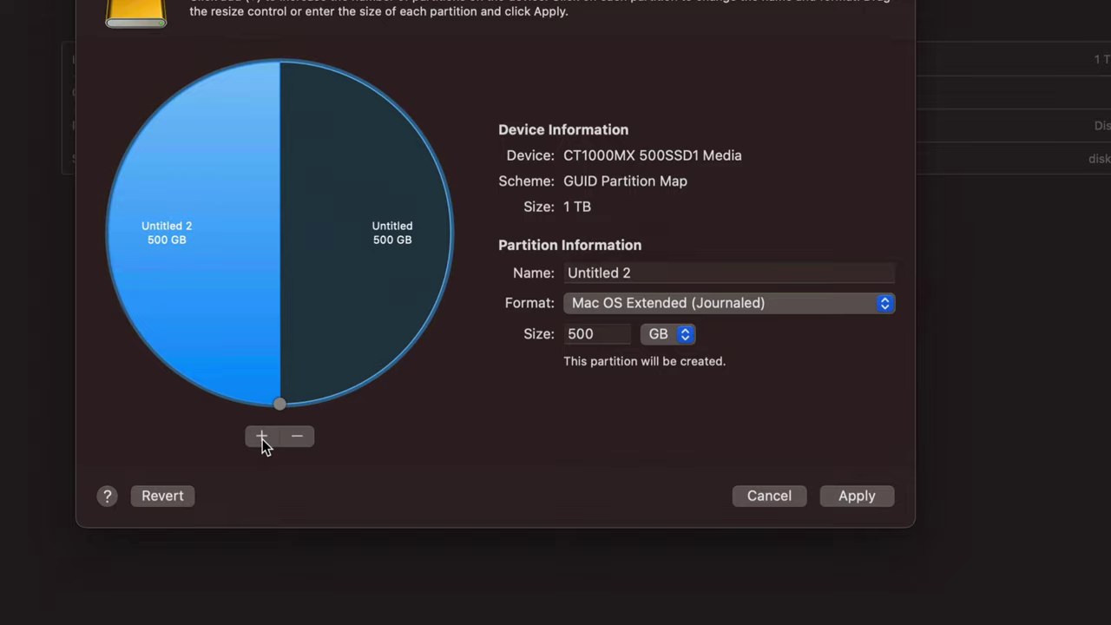
{"action": "left_click", "coordinate": [261, 436]}
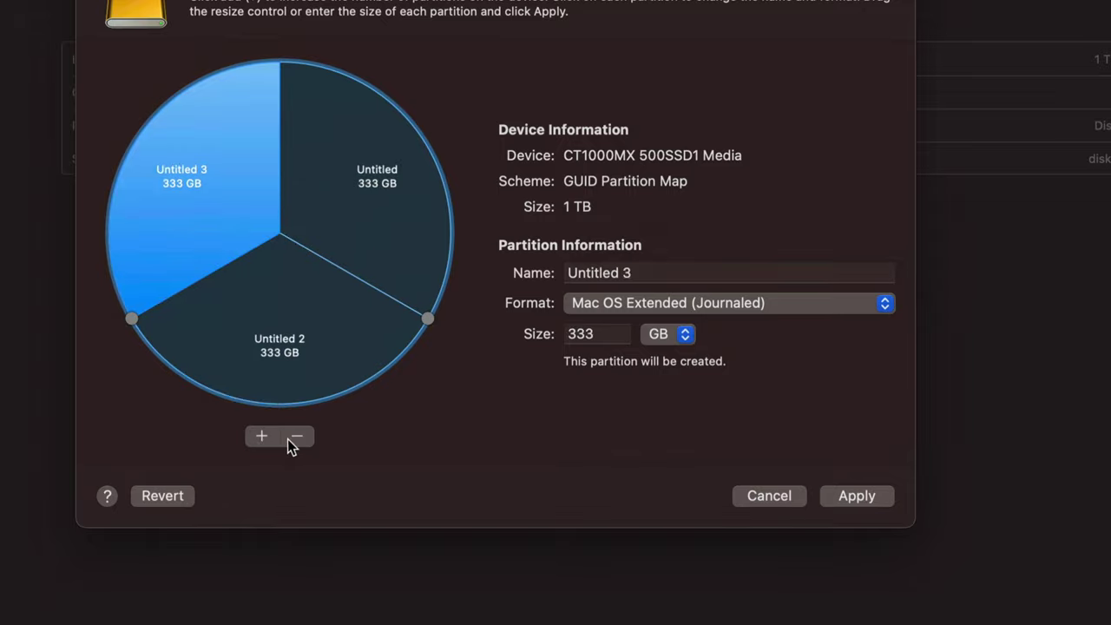
Step: Resize the planned partitions to about 133 GB for Untitled, 250 GB for Untitled 2 and 616 GB for Untitled 3
{"action": "left_click_drag", "start_coordinate": [428, 319], "coordinate": [417, 109]}
{"action": "left_click_drag", "start_coordinate": [128, 323], "coordinate": [390, 359]}
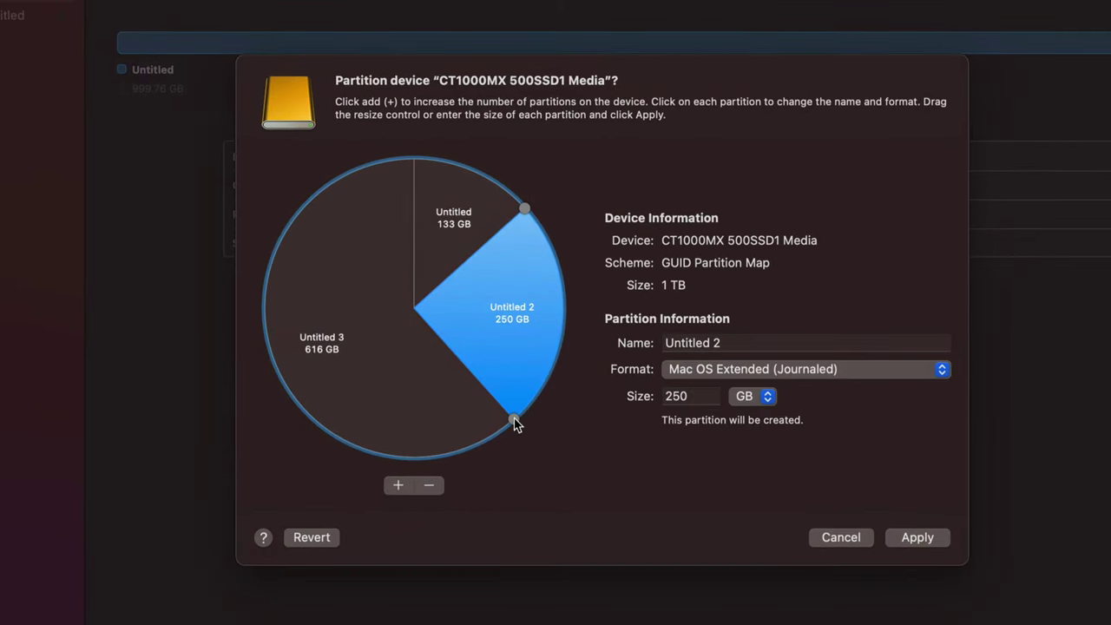
Step: Resize the planned partitions to about 342 GB for Untitled, 376 GB for Untitled 2 and 282 GB for Untitled 3
{"action": "left_click_drag", "start_coordinate": [514, 421], "coordinate": [280, 241]}
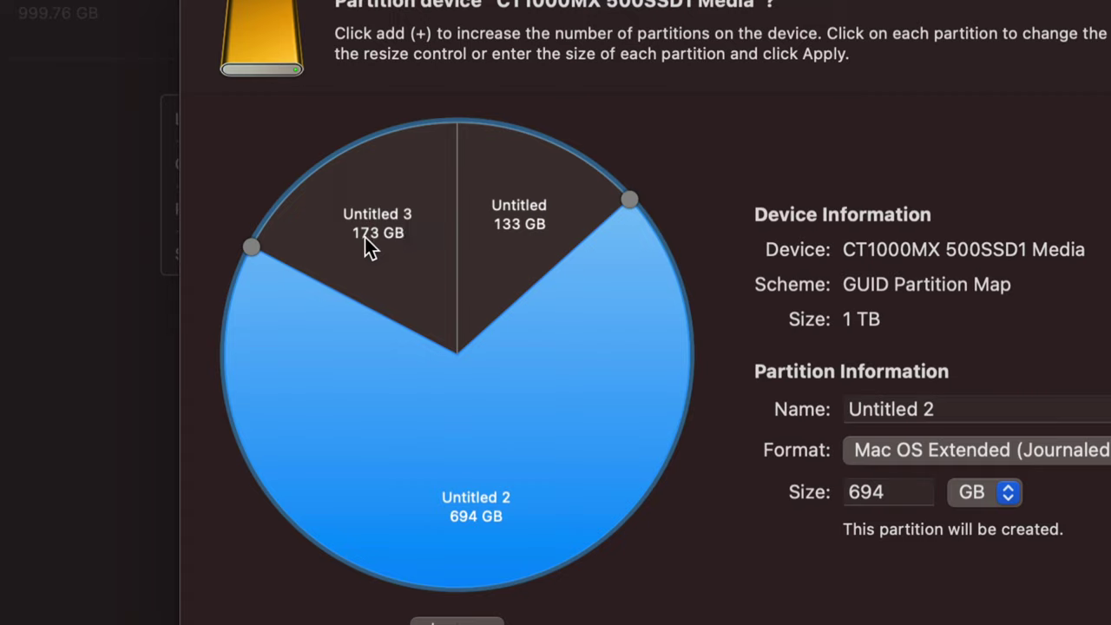
{"action": "left_click_drag", "start_coordinate": [246, 250], "coordinate": [228, 402]}
{"action": "left_click_drag", "start_coordinate": [640, 201], "coordinate": [586, 441]}
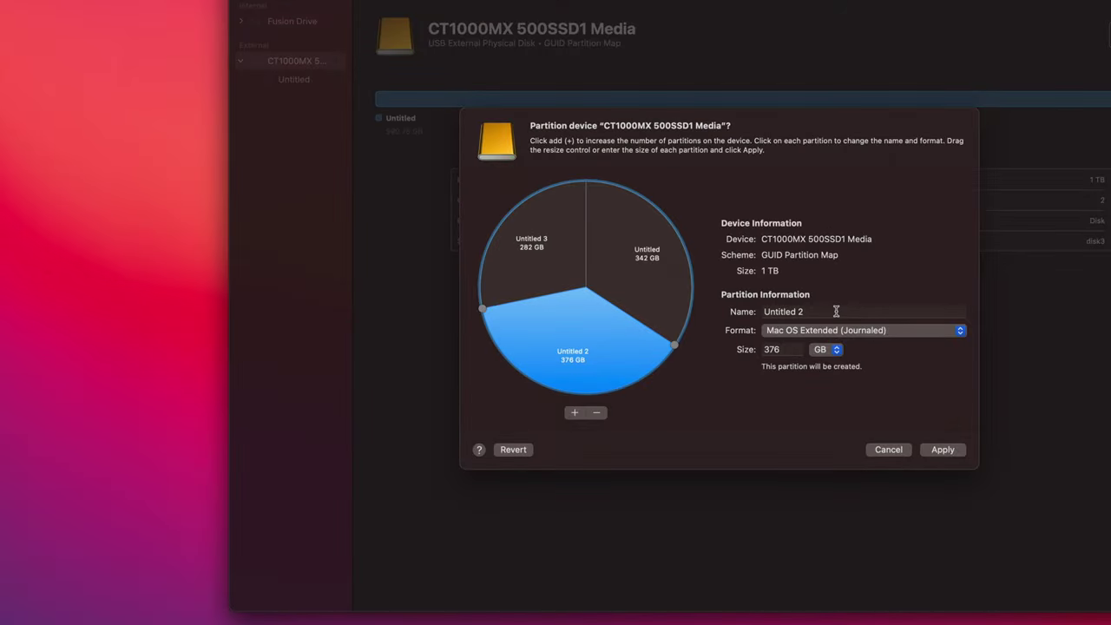
Step: Name the Untitled 2 partition mac, and name the Untitled partition pc and mac with the ExFAT format
{"action": "left_click_drag", "start_coordinate": [1089, 381], "coordinate": [876, 392]}
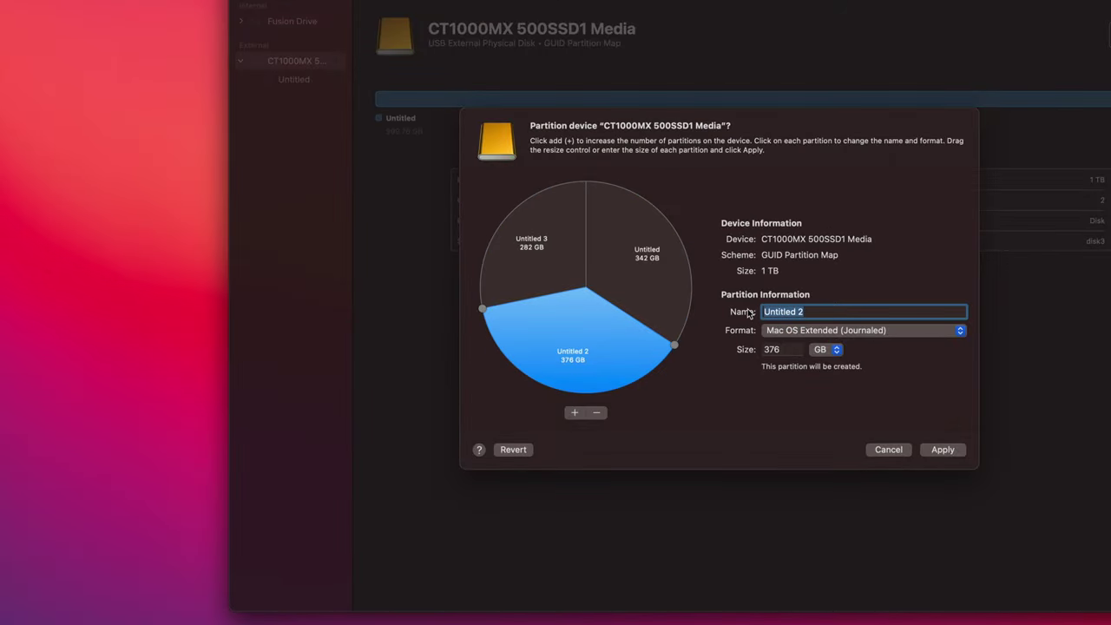
{"action": "type", "text": "mac"}
{"action": "left_click", "coordinate": [657, 246]}
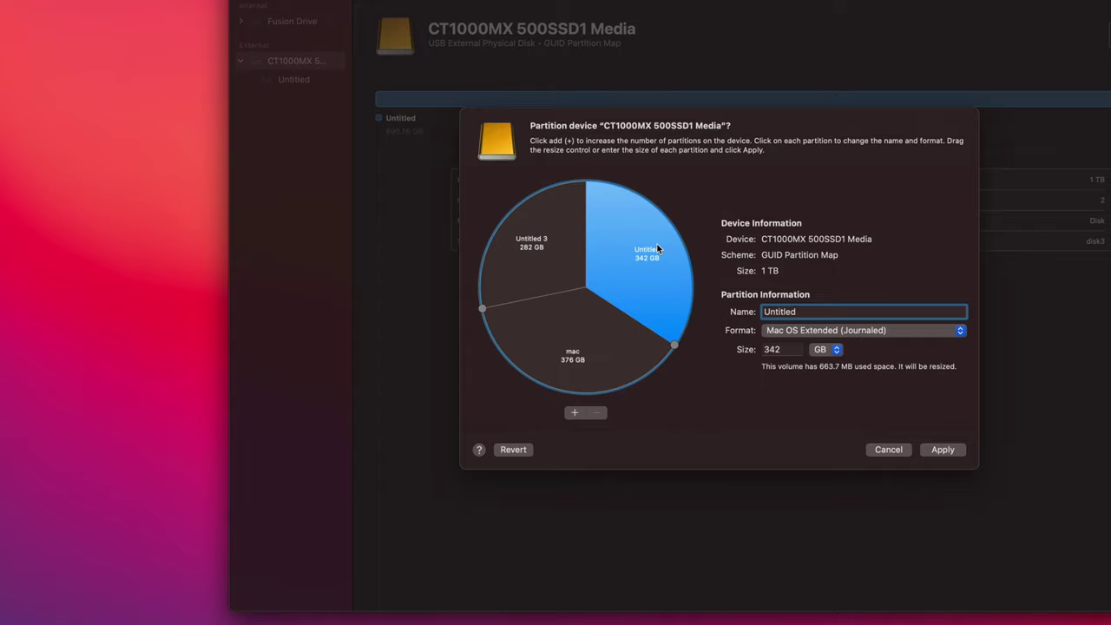
{"action": "left_click", "coordinate": [816, 311]}
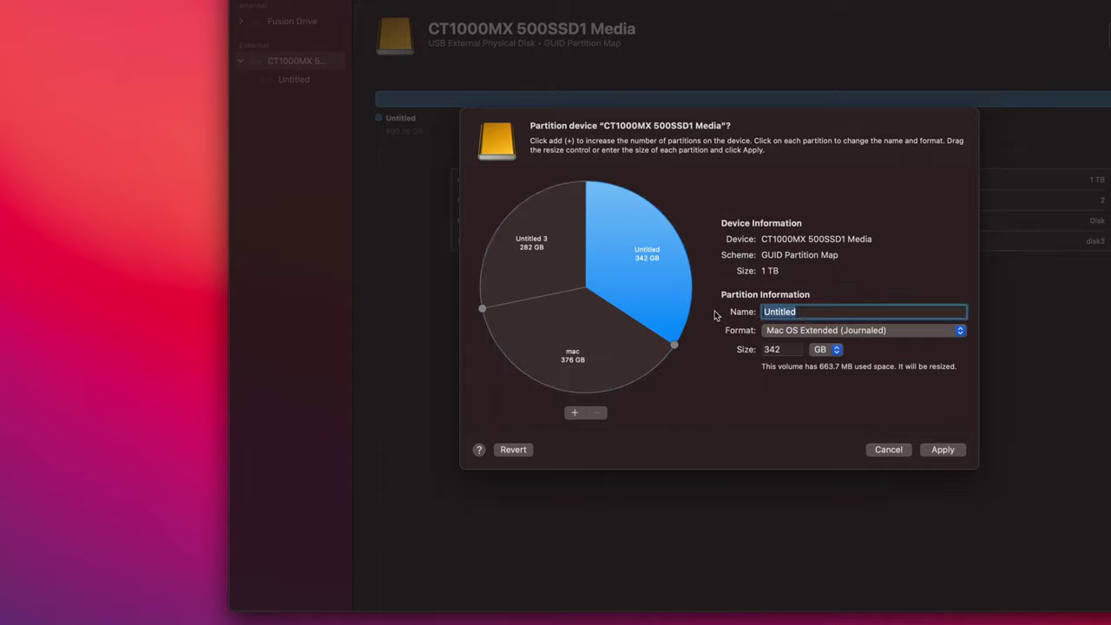
{"action": "type", "text": "pc and mac"}
{"action": "left_click", "coordinate": [865, 337]}
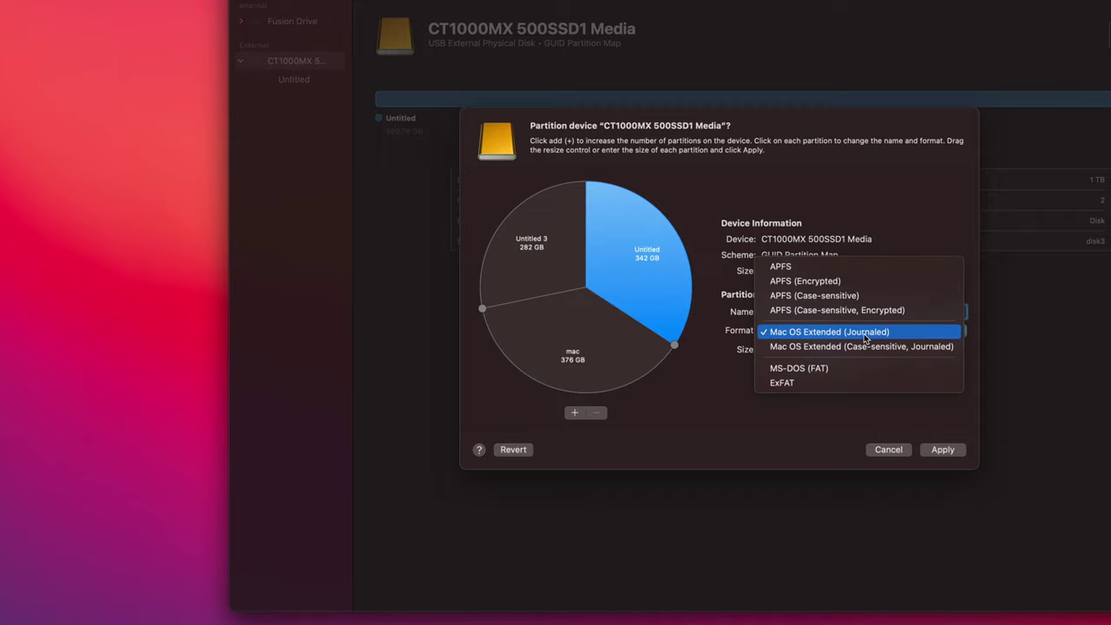
{"action": "left_click", "coordinate": [828, 382]}
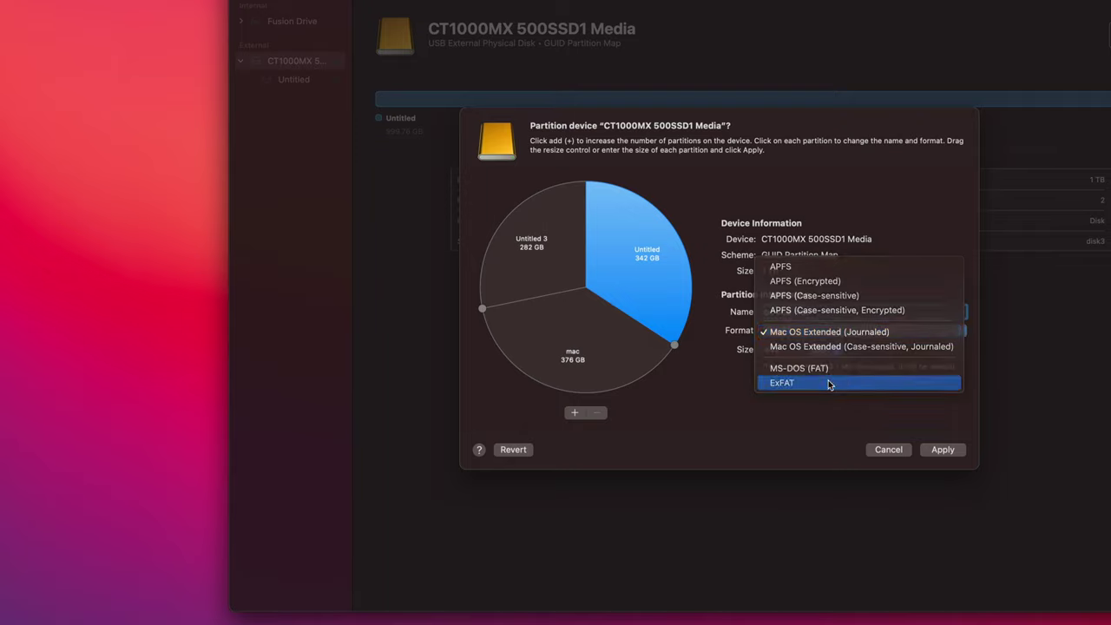
Step: Name the Untitled 3 partition time machine and apply the partitioning of the CT1000MX drive
{"action": "left_click", "coordinate": [526, 250]}
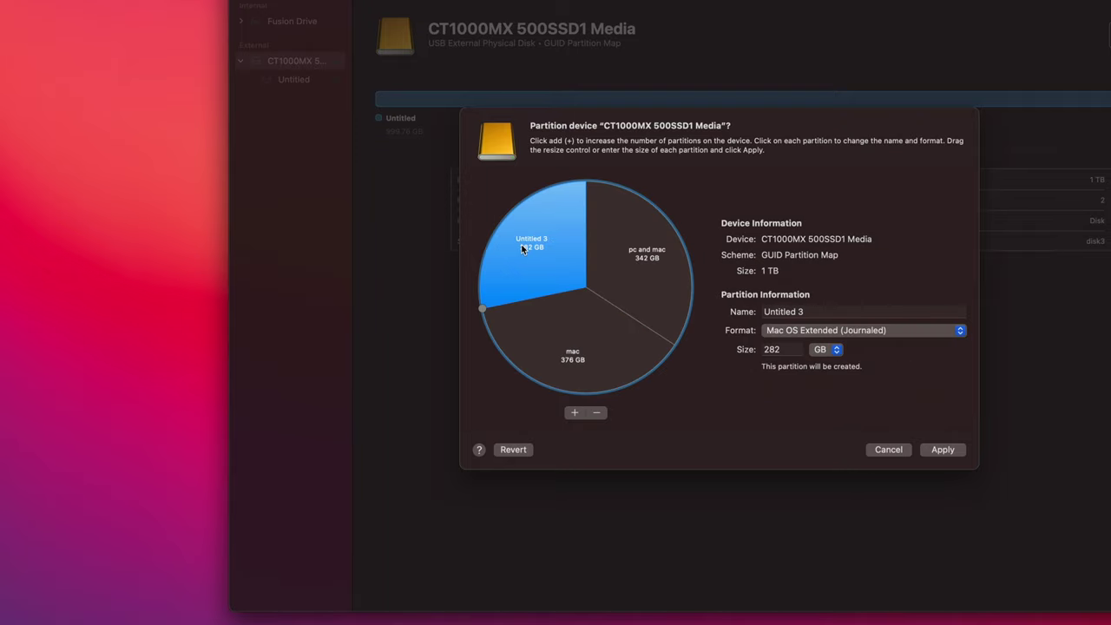
{"action": "key", "text": "Tab"}
{"action": "type", "text": "time machine"}
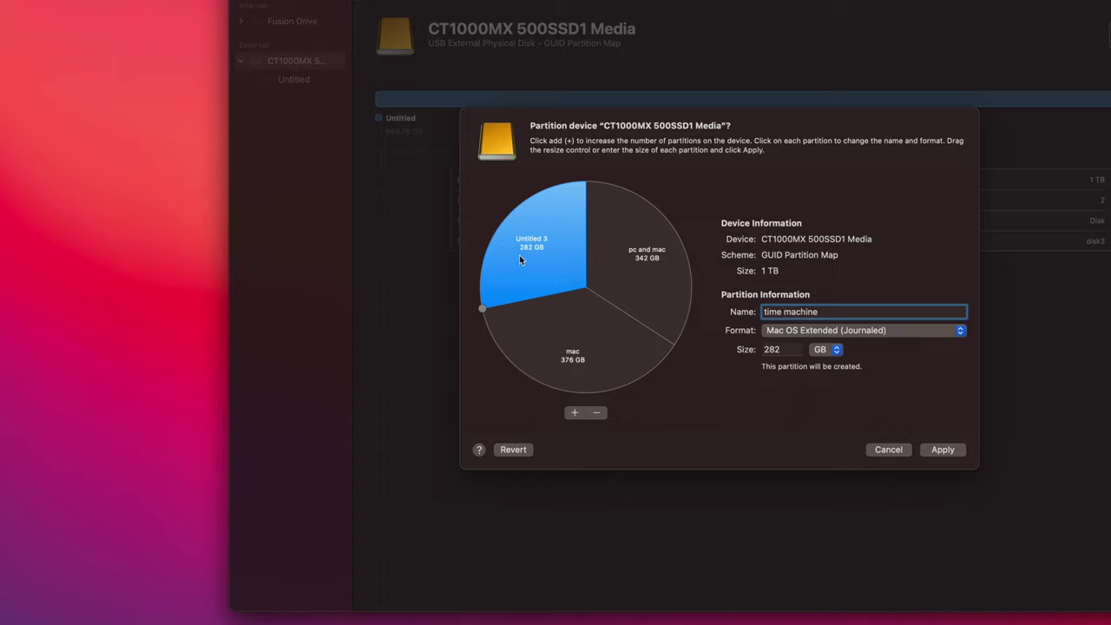
{"action": "left_click", "coordinate": [946, 449]}
{"action": "left_click", "coordinate": [767, 403]}
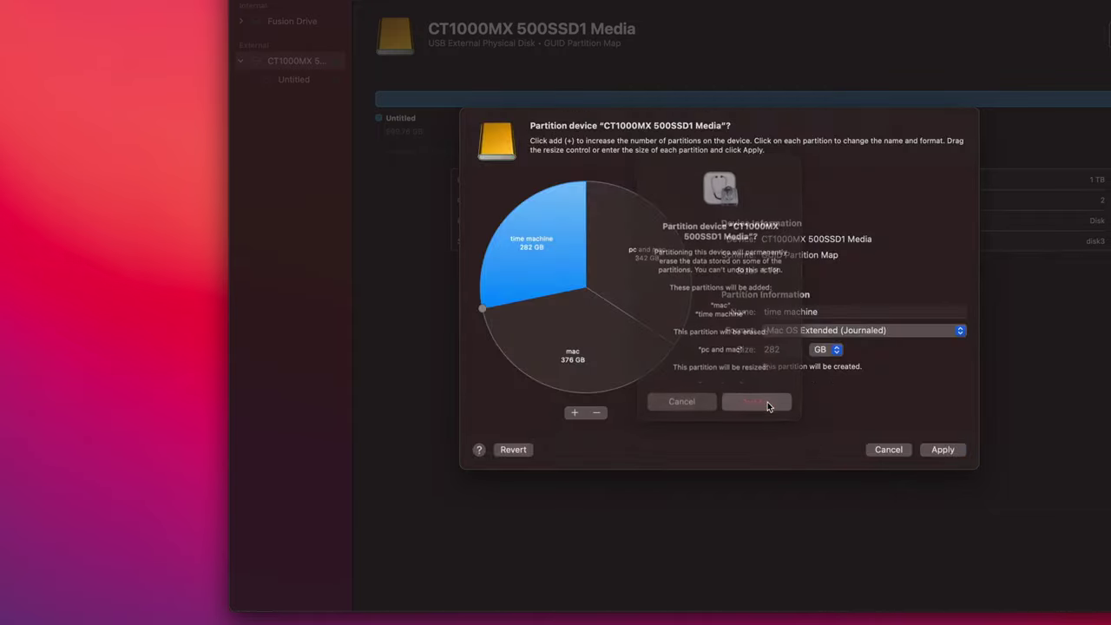